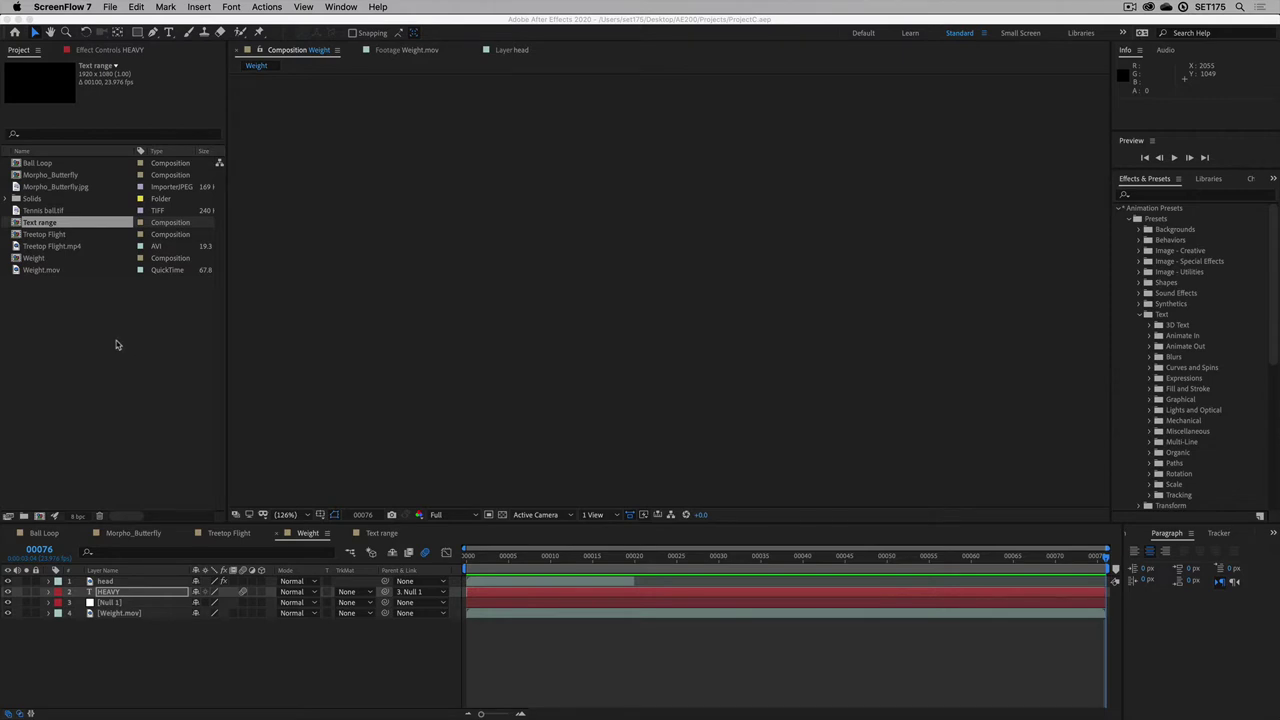
Step: Import Bike.mp4 from the Footage folder as a 1920 x 1080, 25 fps footage item
double_click(90, 338)
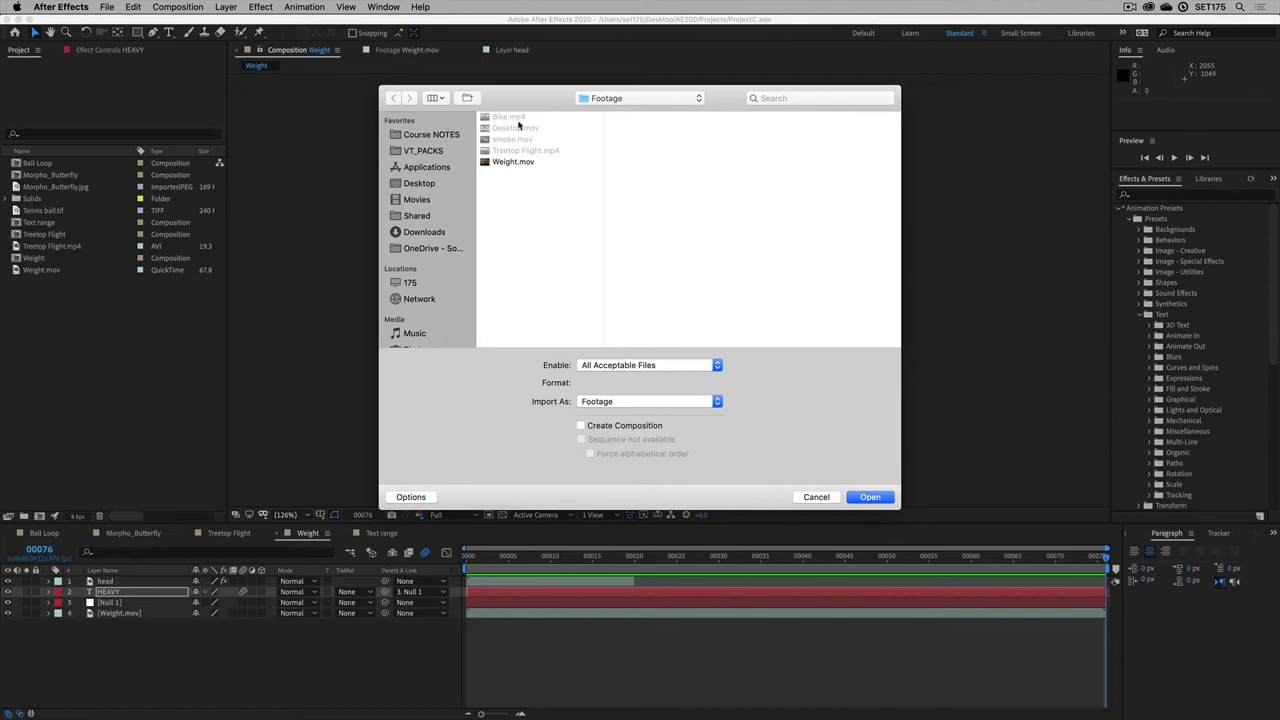
click(512, 117)
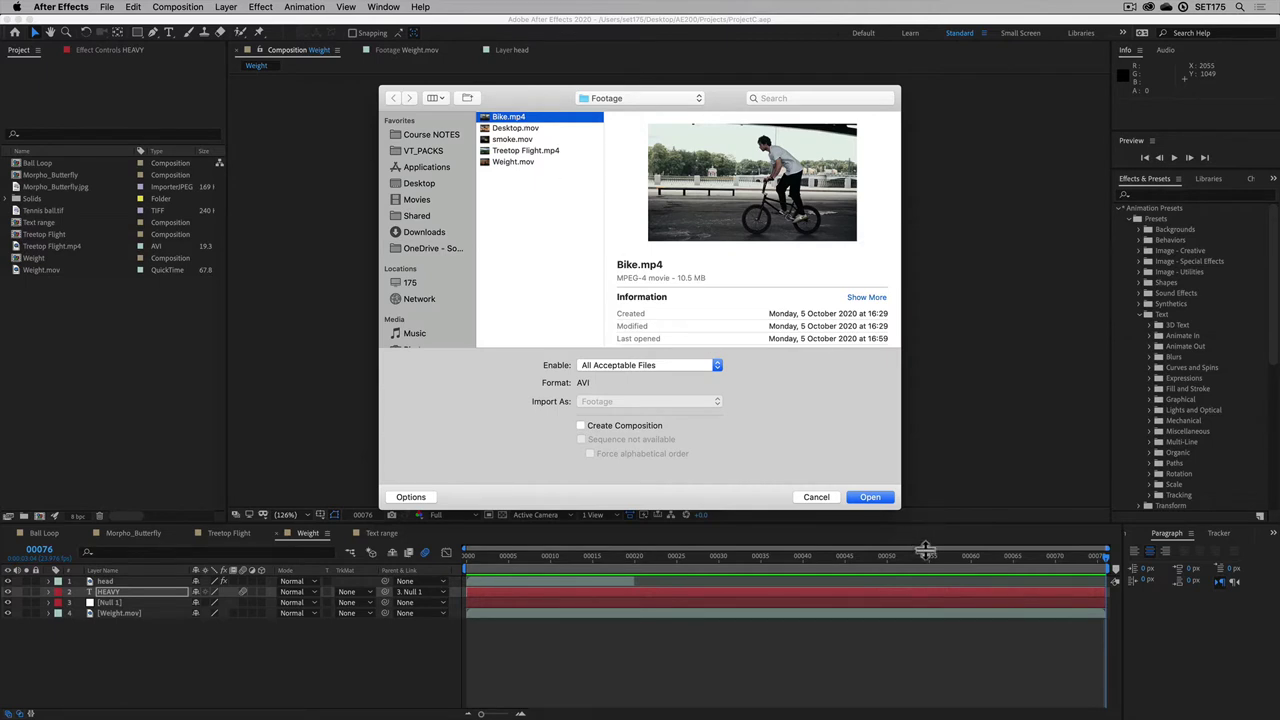
click(870, 497)
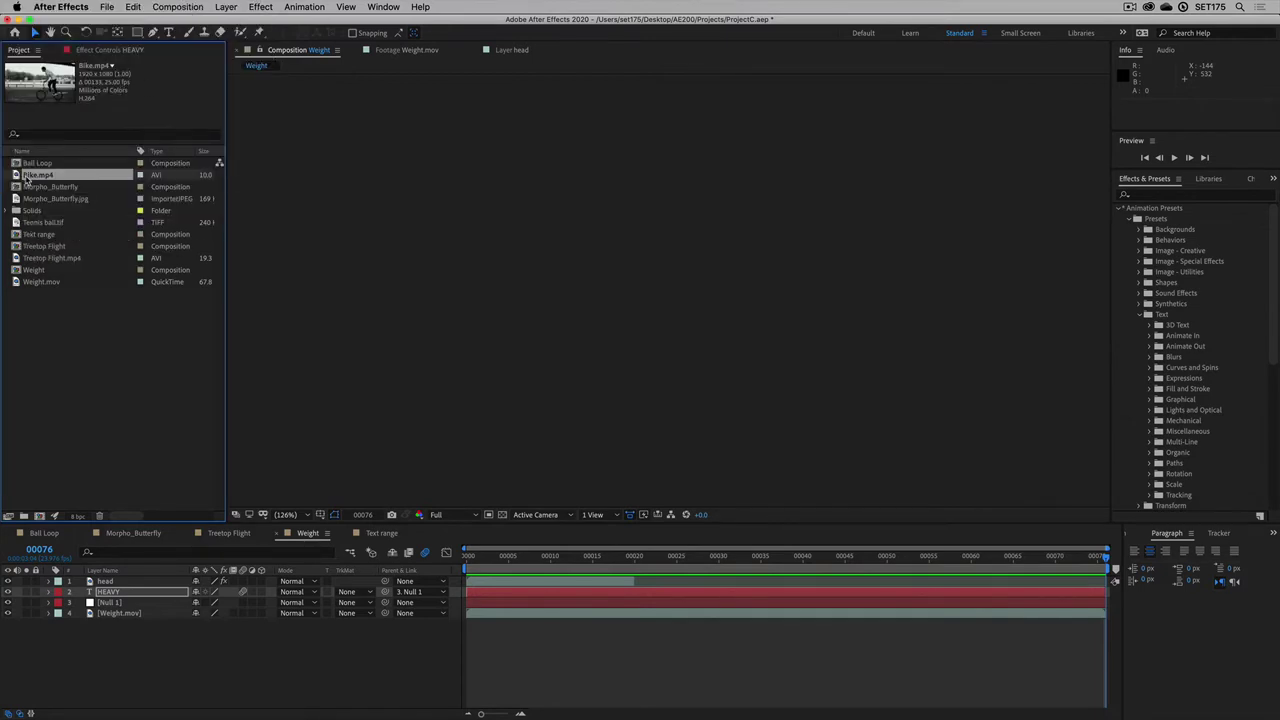
Step: Build a Bike composition from Bike.mp4, preview the clip, and return the playhead to frame 0
drag(27, 178, 47, 524)
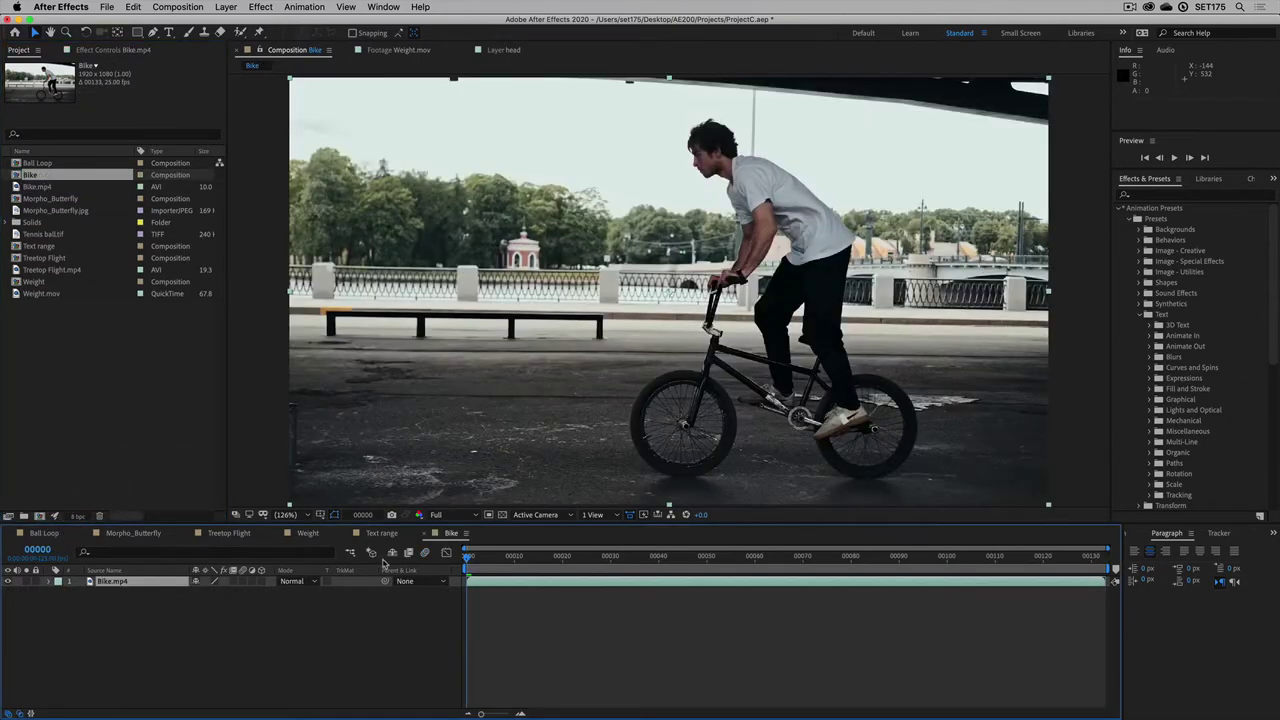
key(space)
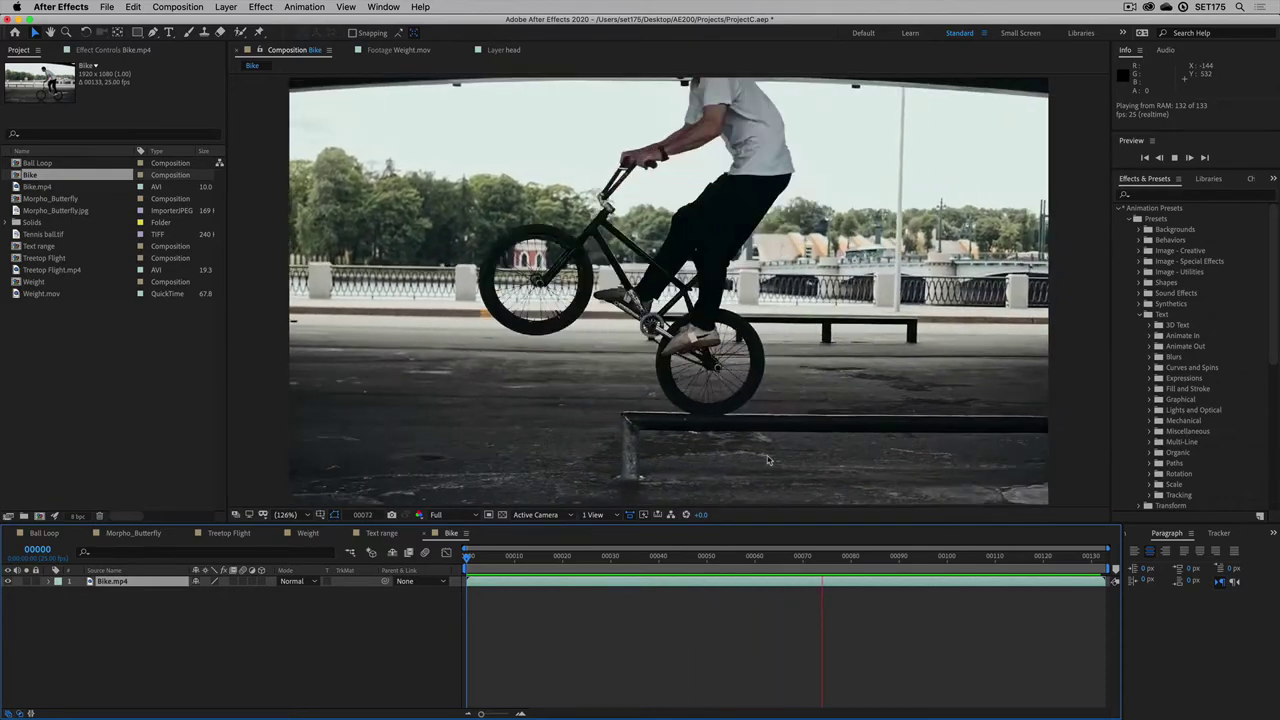
key(space)
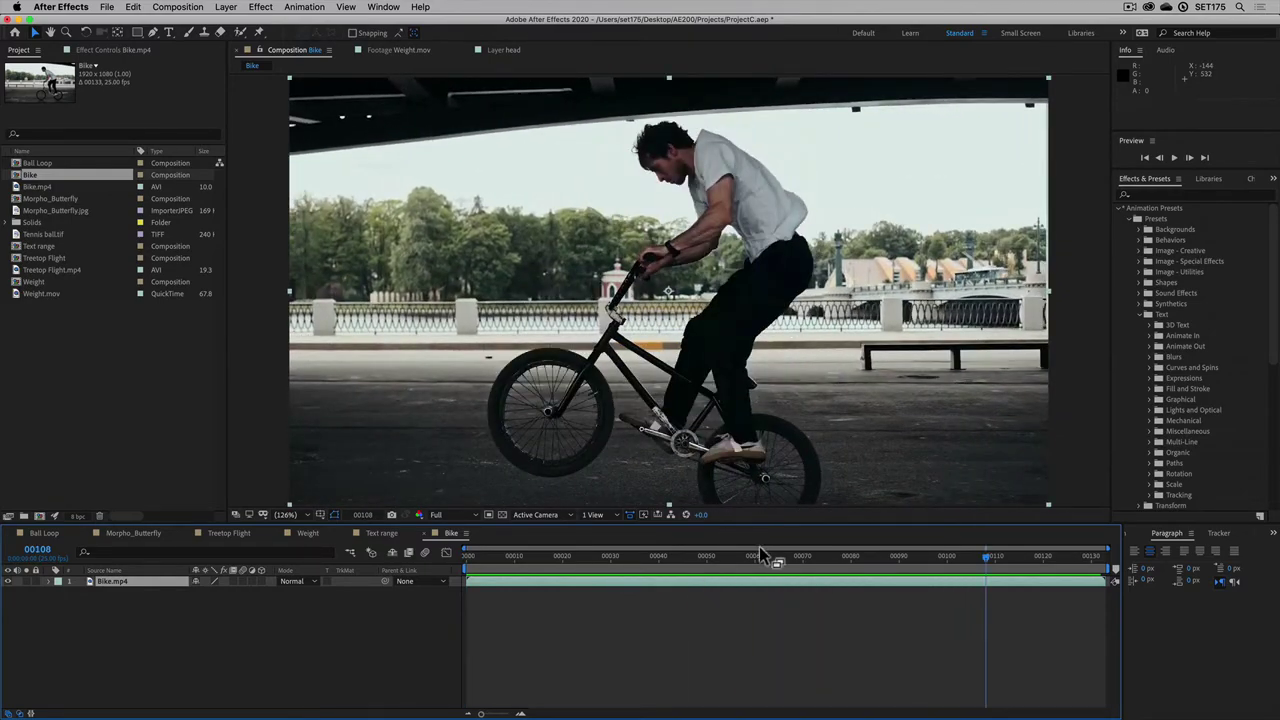
mouse_move(650, 557)
mouse_down()
mouse_move(466, 556)
mouse_move(771, 560)
mouse_move(654, 560)
mouse_up()
Step: At the clip's start, add a null object above Bike.mp4 and rename it 'Bike Null'
key(Home)
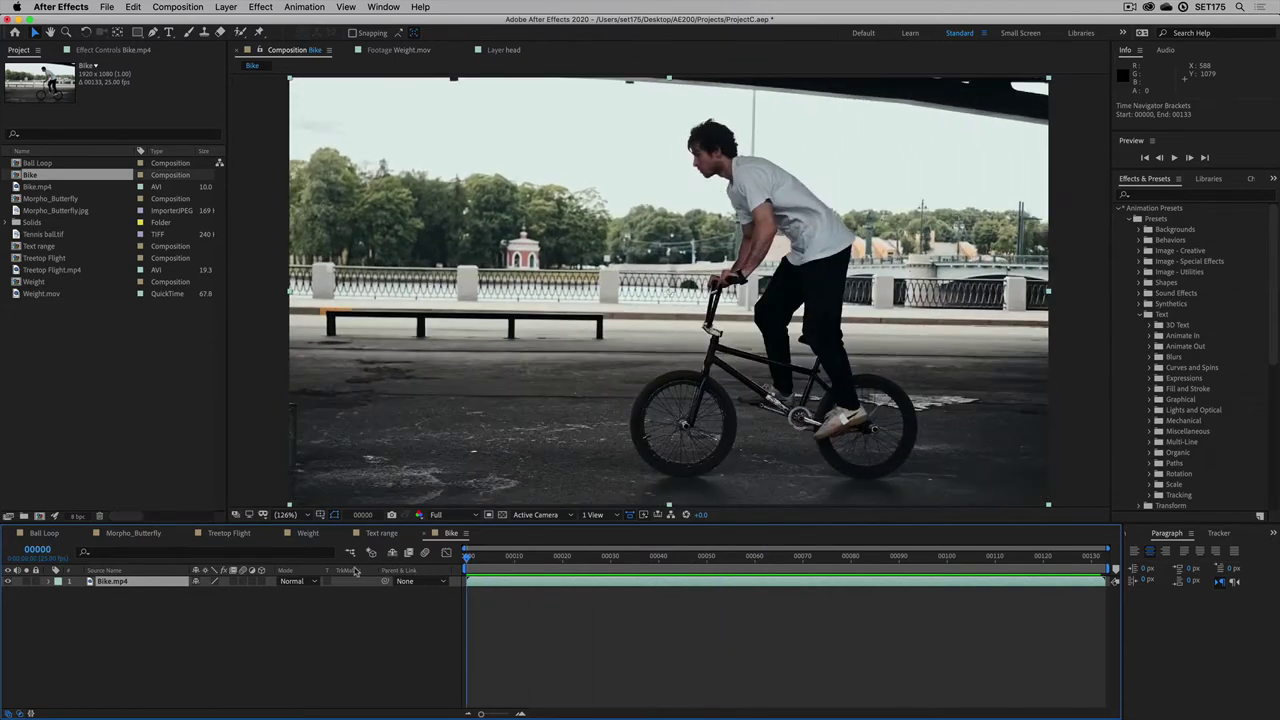
click(226, 7)
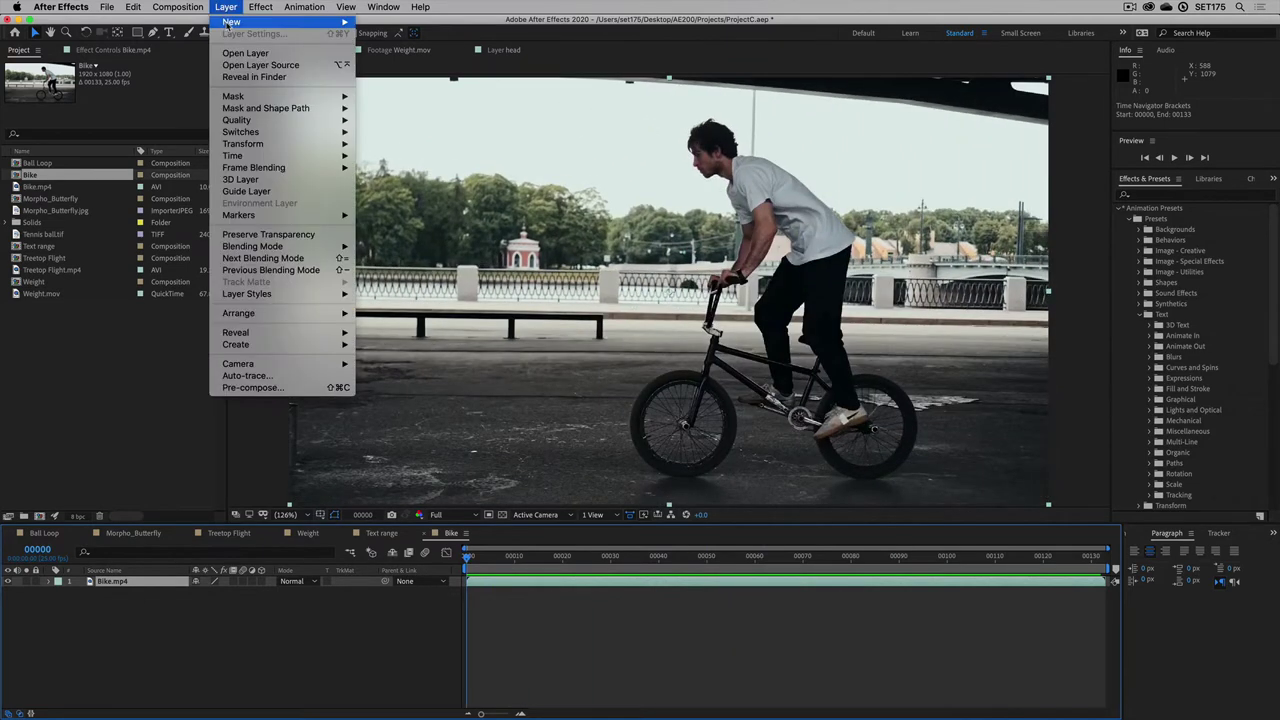
mouse_move(230, 22)
click(422, 73)
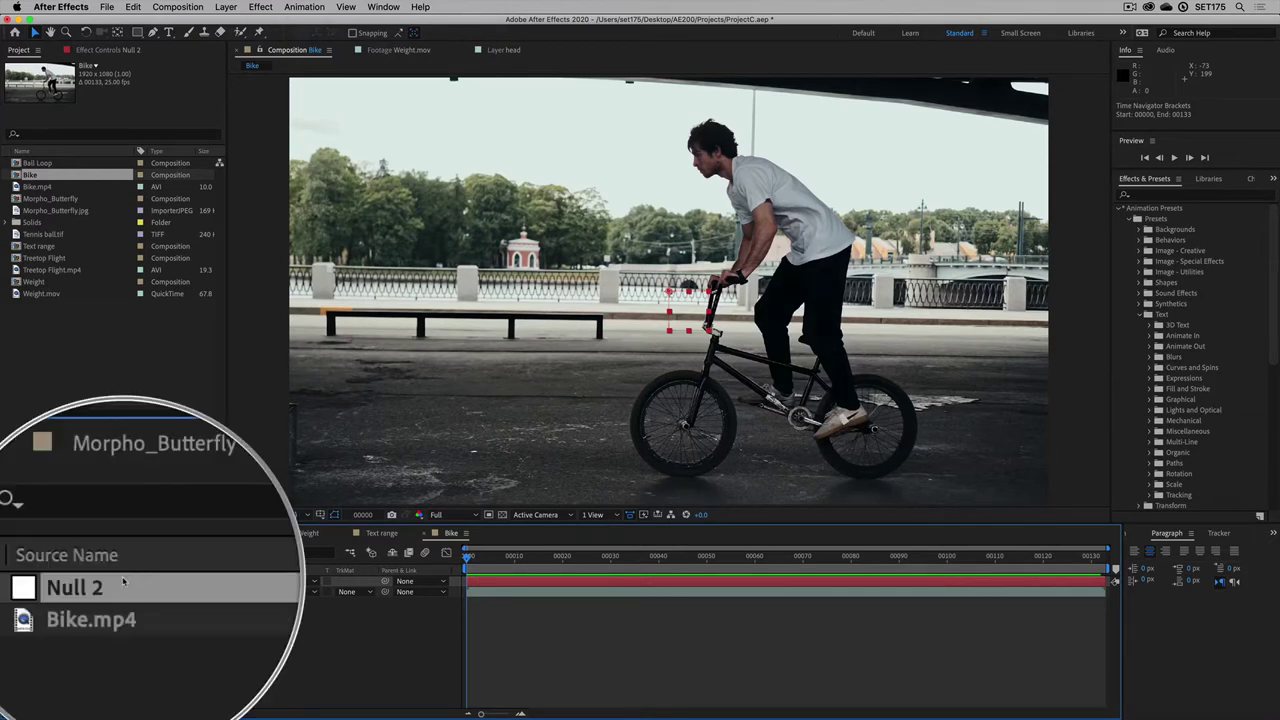
key(Return)
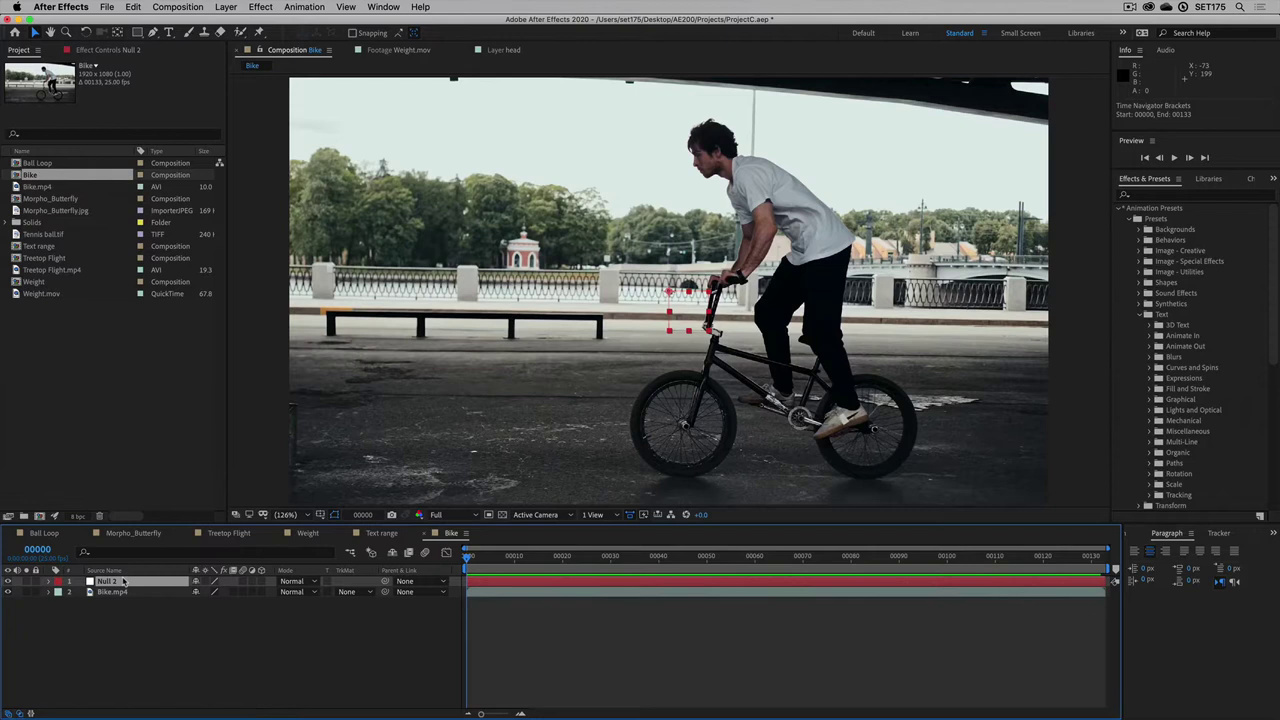
key(Return)
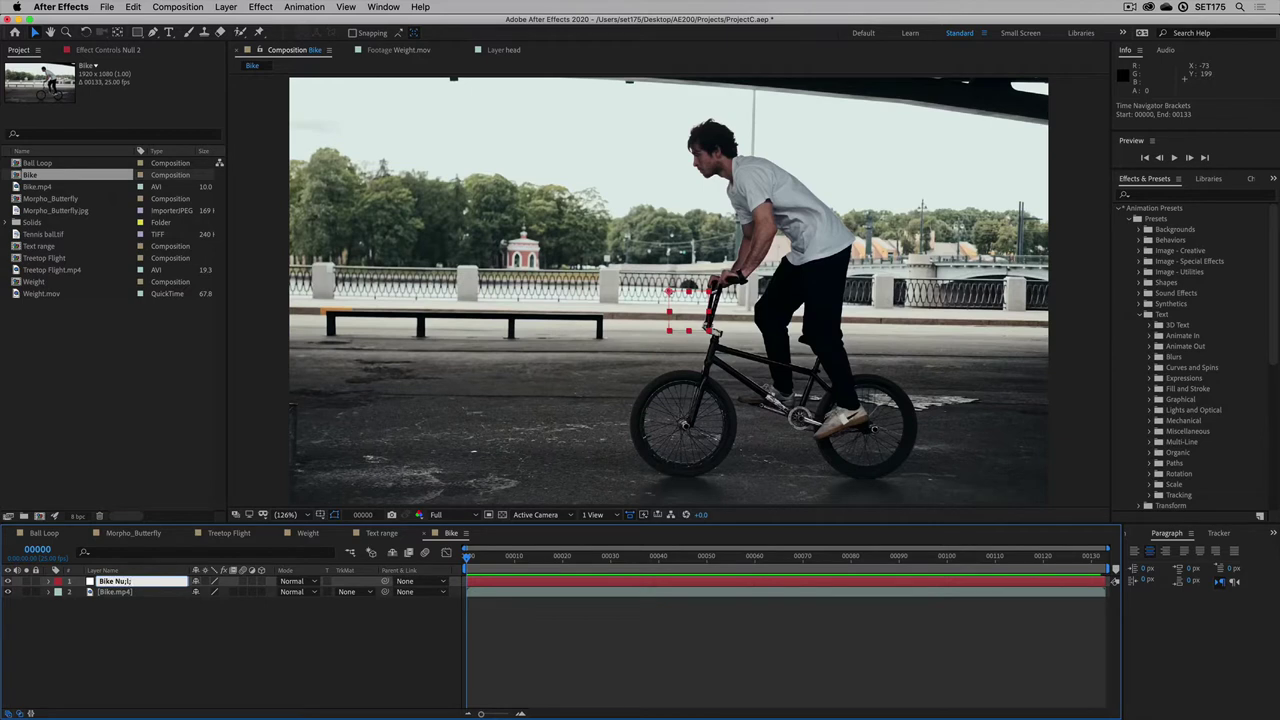
key(Return)
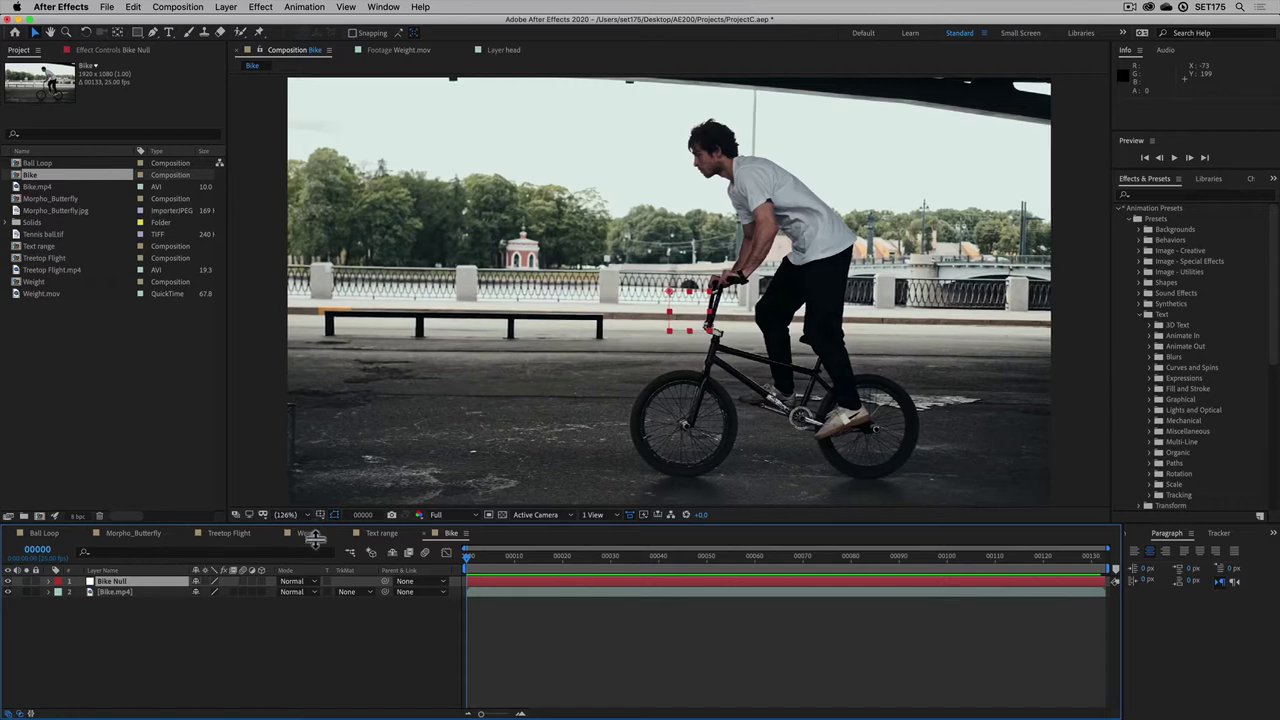
Step: Apply Track Motion to the Bike.mp4 layer, creating Tracker 1 with Bike Null as target
drag(316, 527, 316, 544)
click(113, 609)
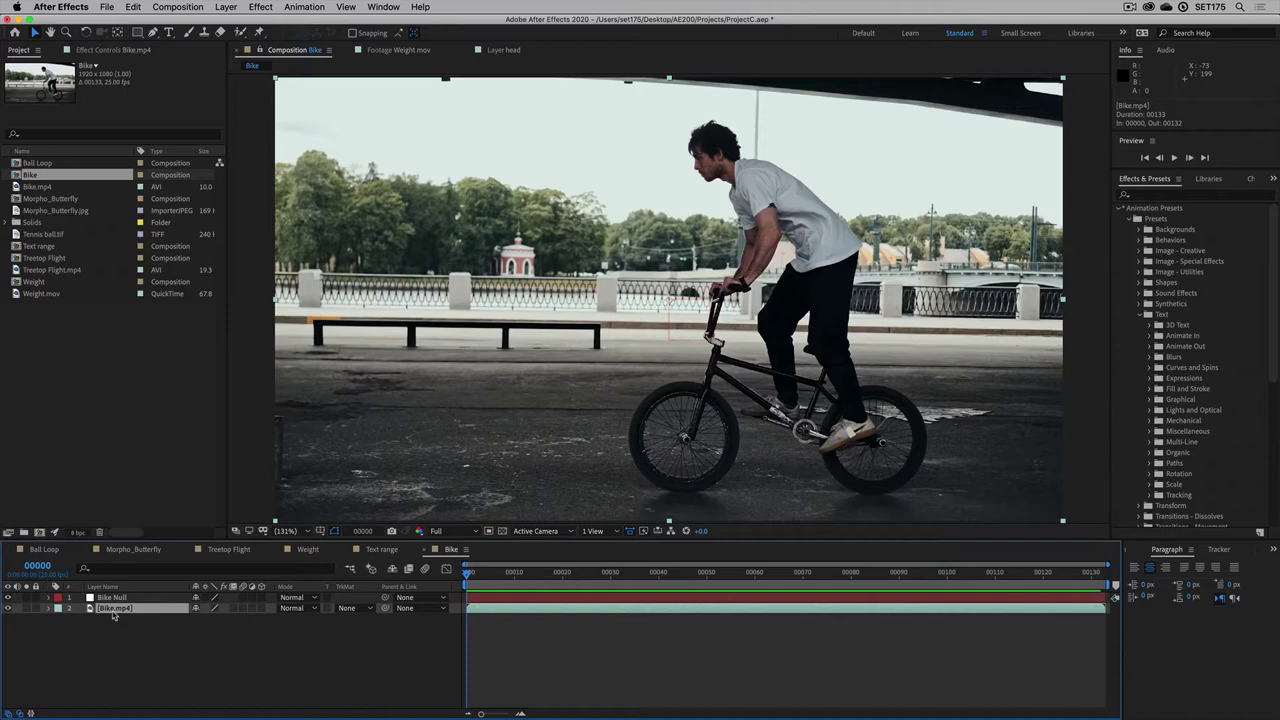
right_click(114, 608)
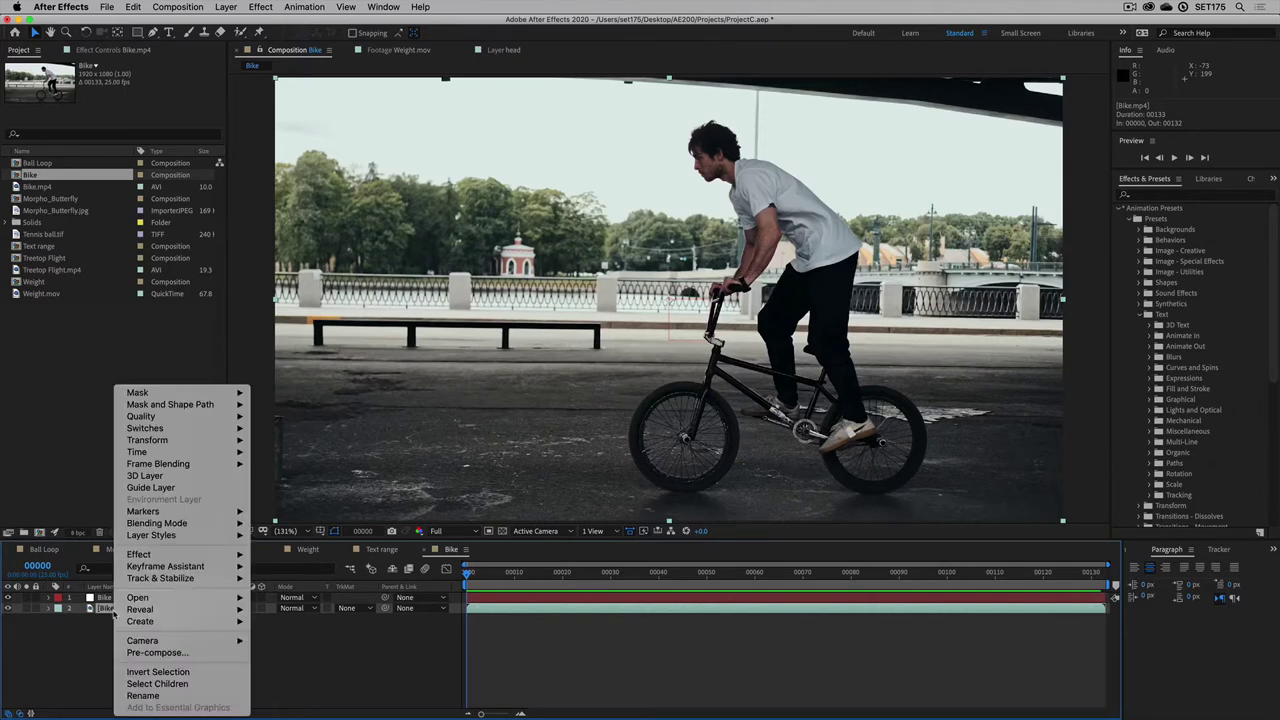
mouse_move(166, 580)
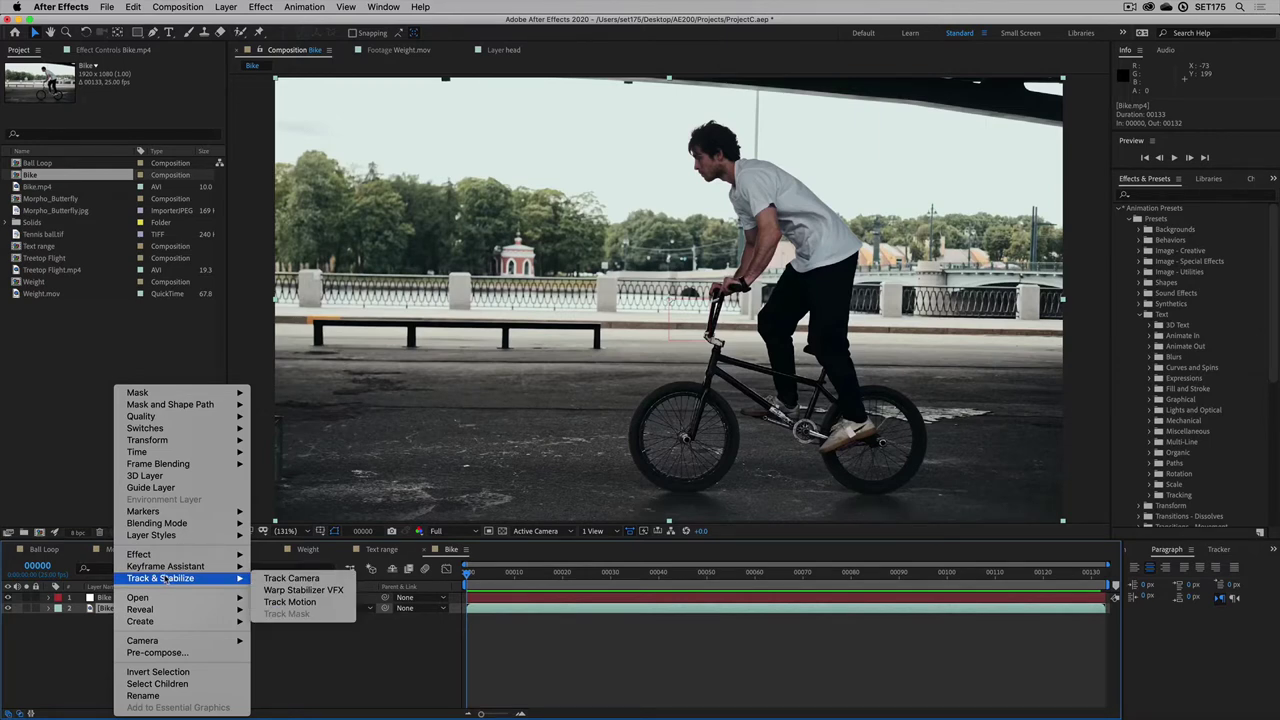
click(290, 602)
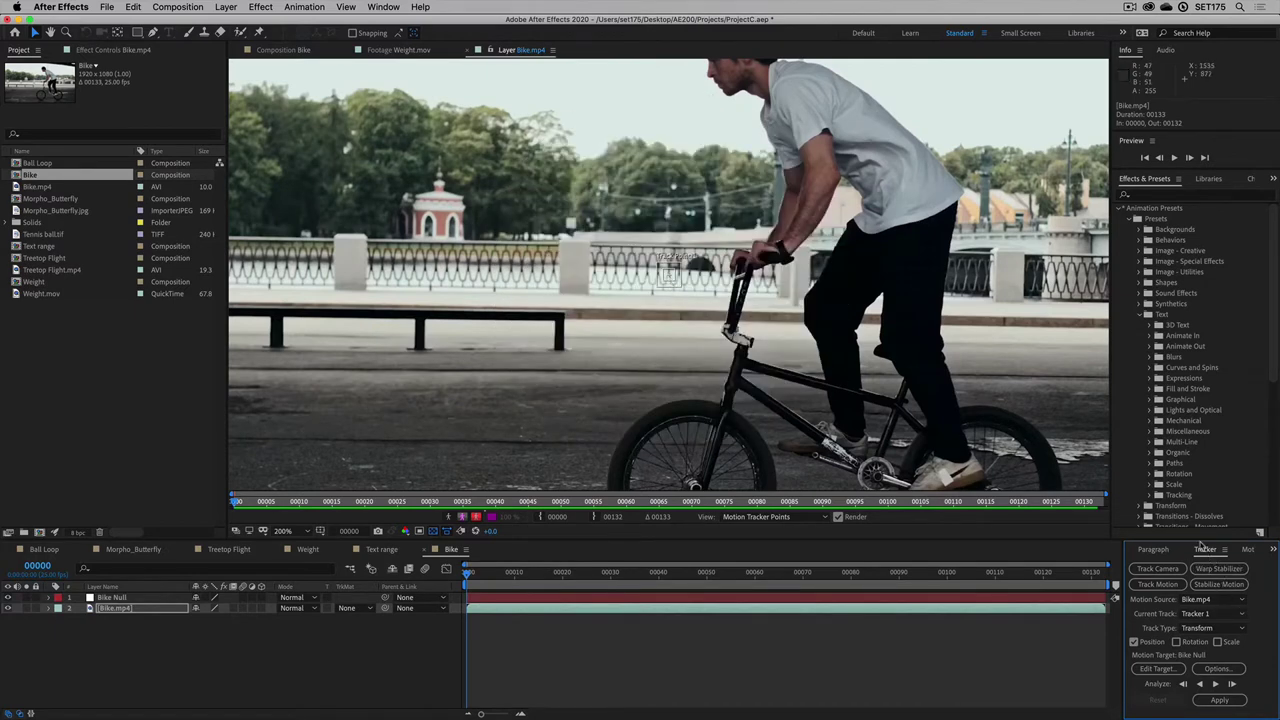
drag(1206, 540, 1206, 517)
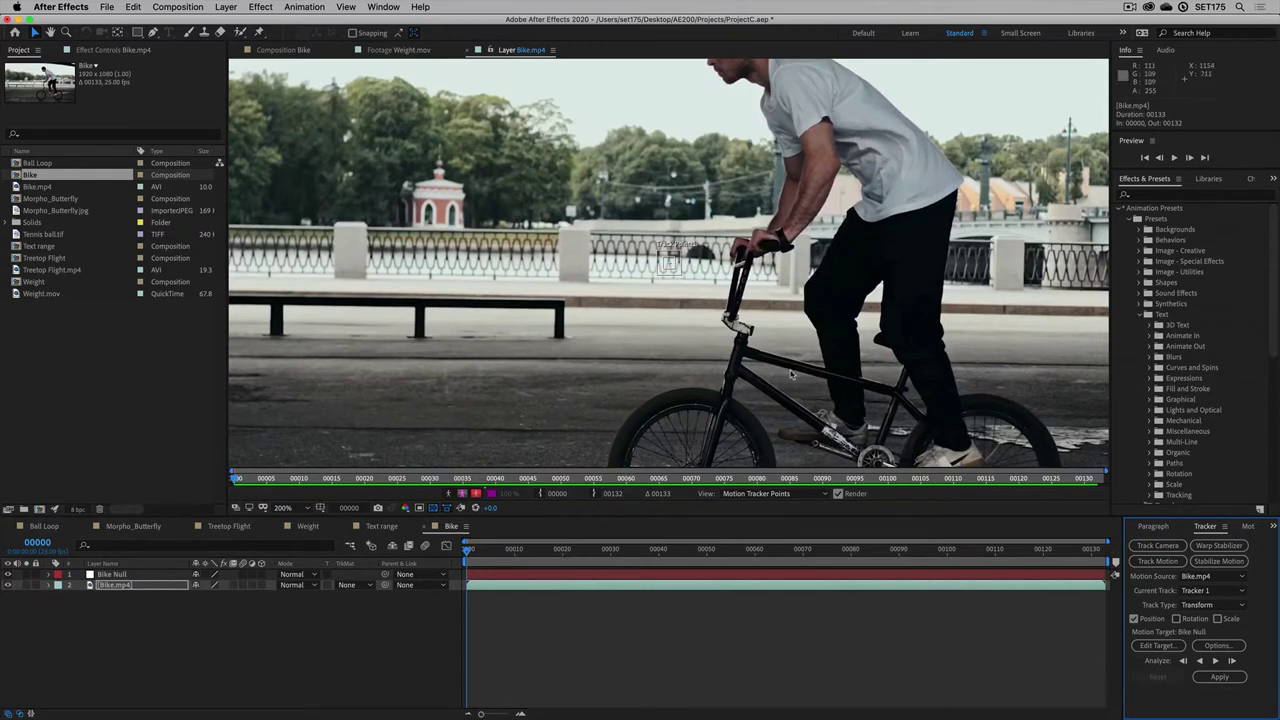
drag(759, 348, 594, 278)
key(v)
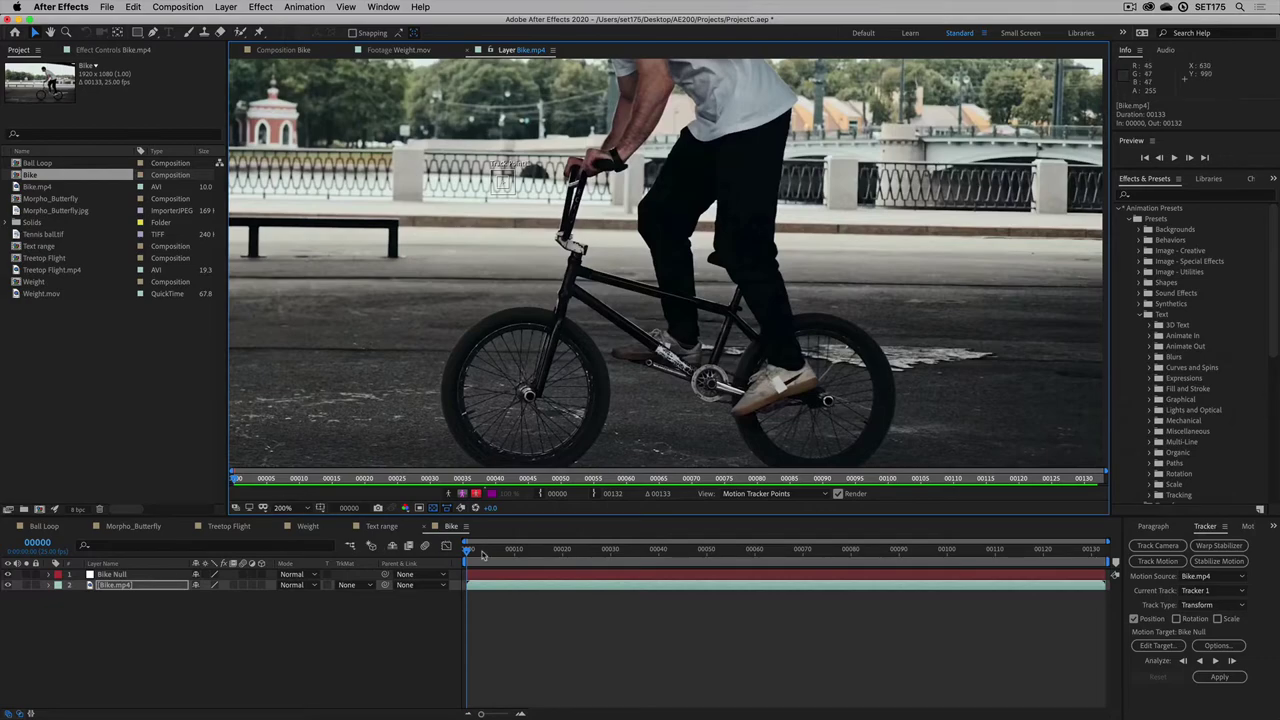
mouse_move(482, 555)
mouse_down()
mouse_move(786, 550)
mouse_move(509, 562)
mouse_move(695, 545)
mouse_move(466, 550)
mouse_up()
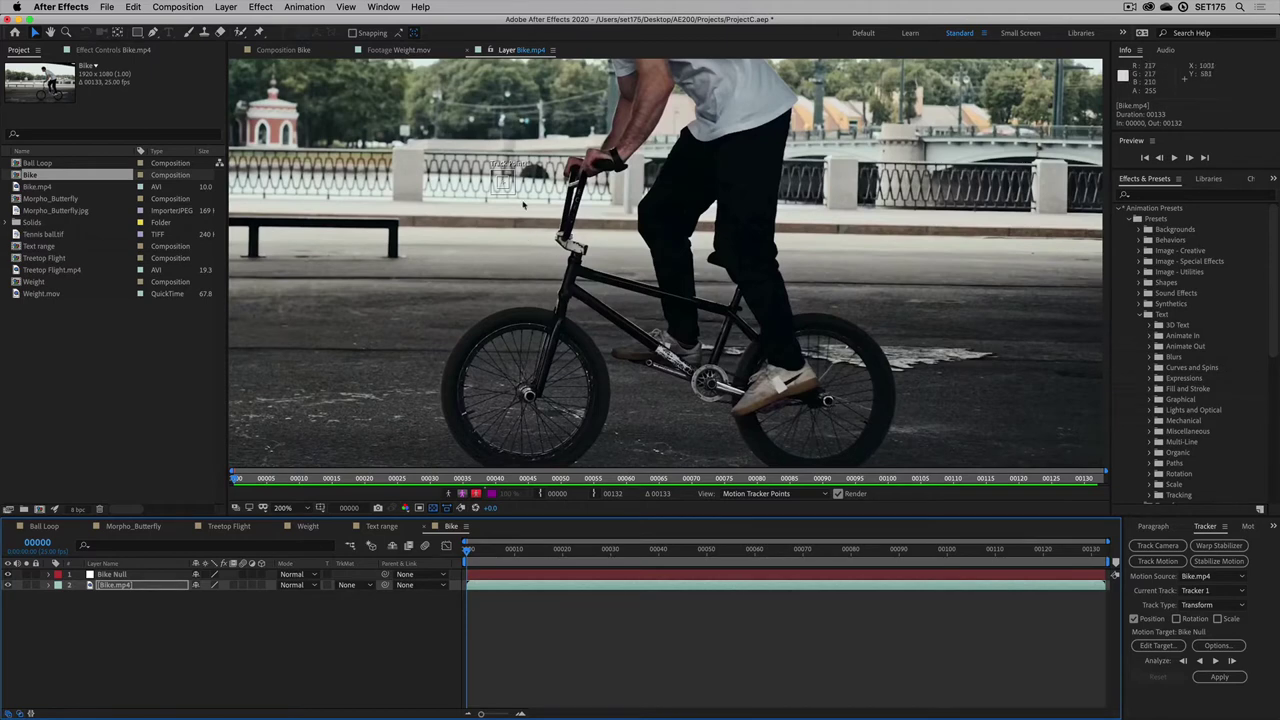
Step: Place Track Point 1 on the front wheel hub, enlarge its search region, and enable Rotation and Scale
drag(506, 186, 535, 406)
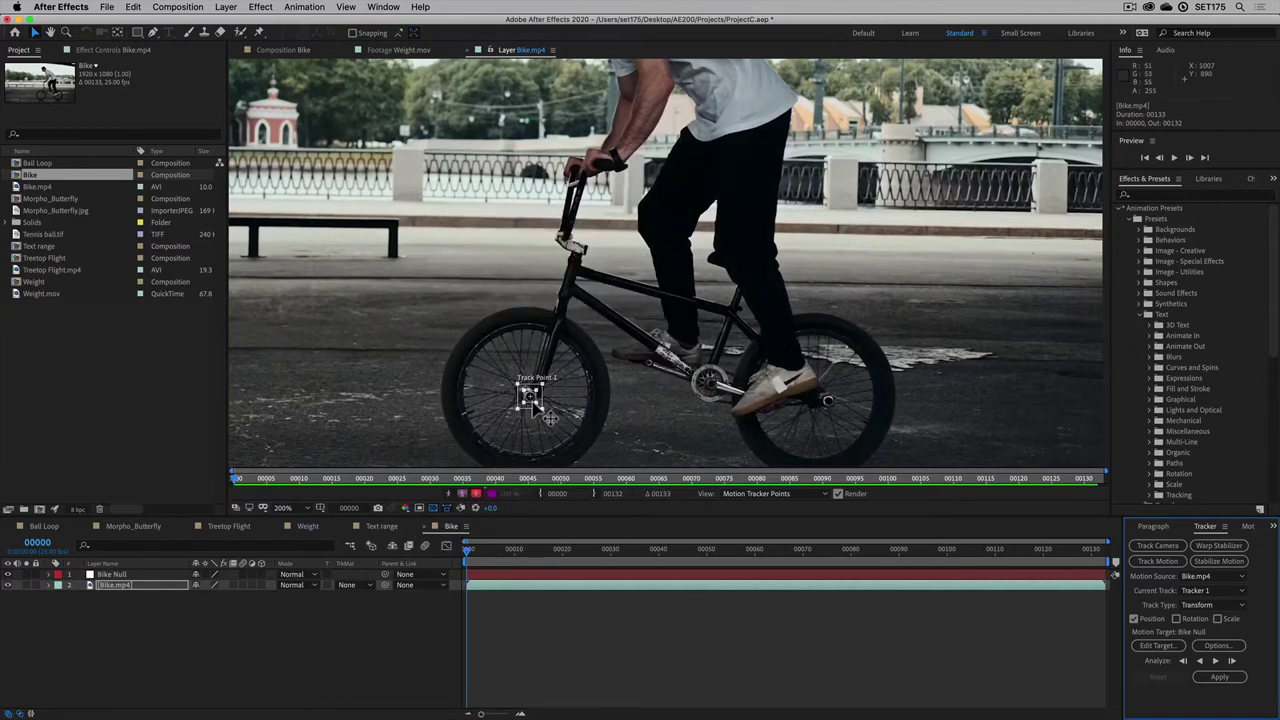
drag(547, 420, 588, 455)
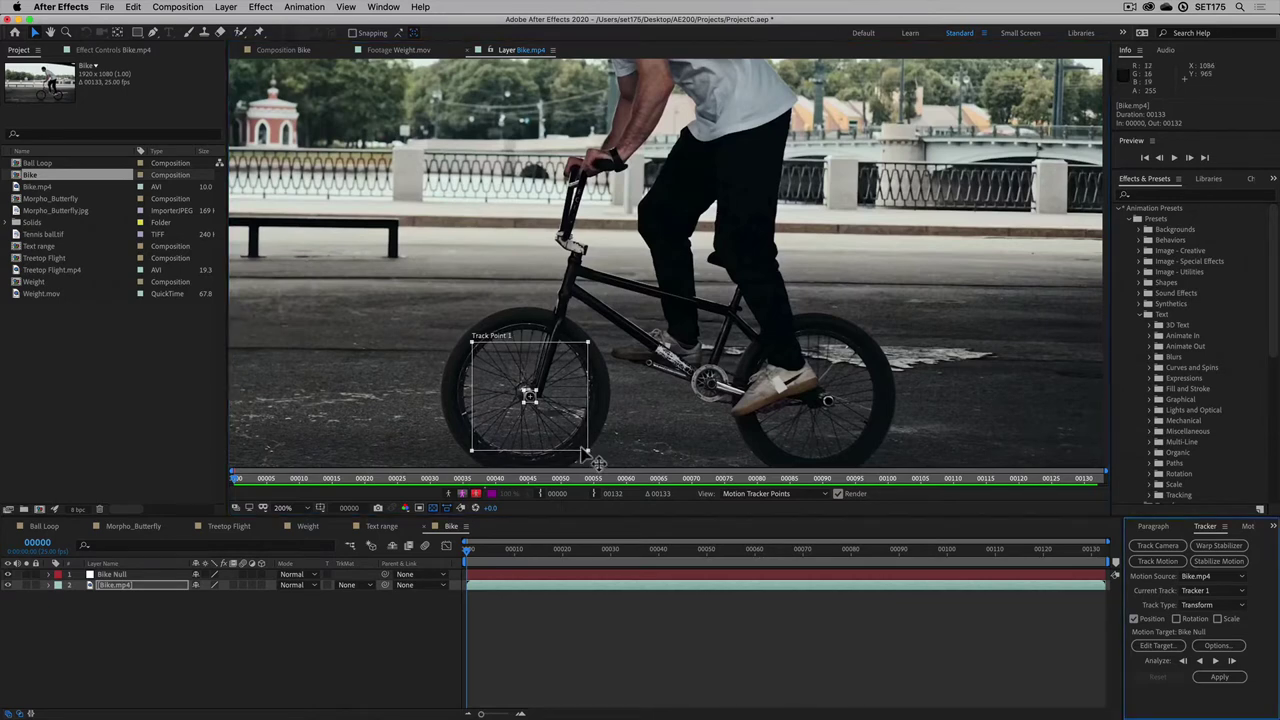
click(1179, 618)
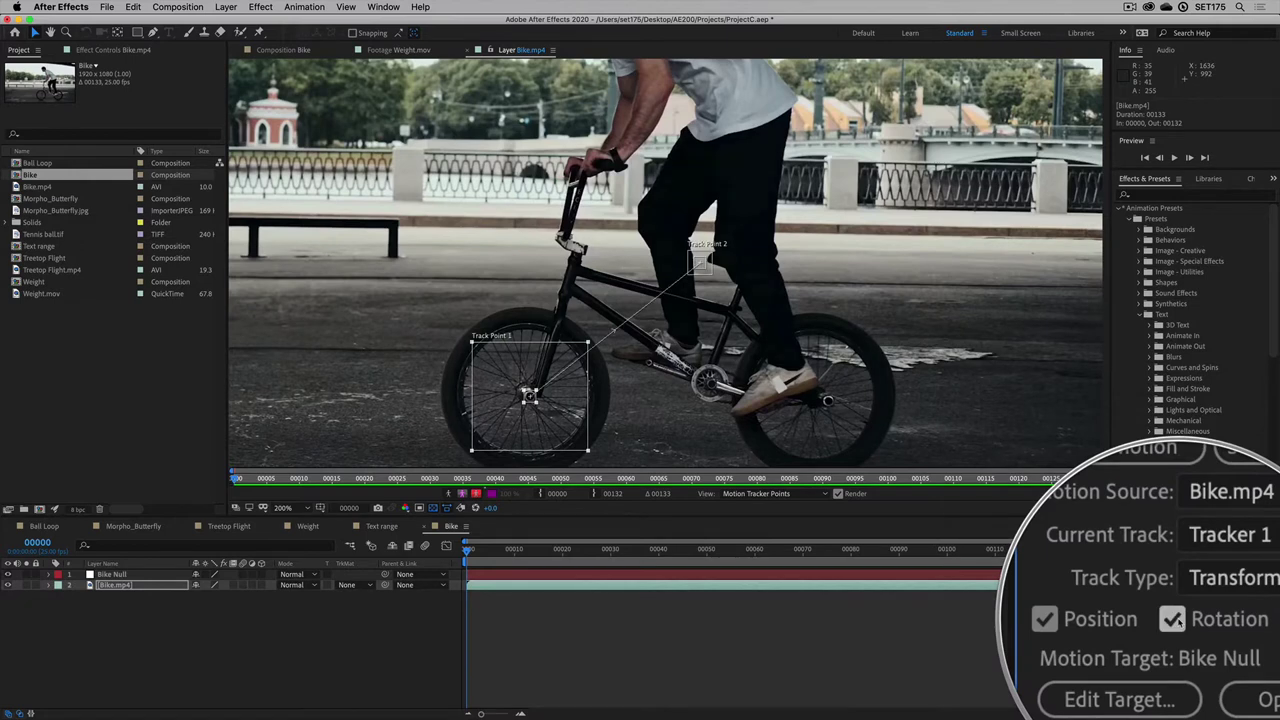
click(1217, 618)
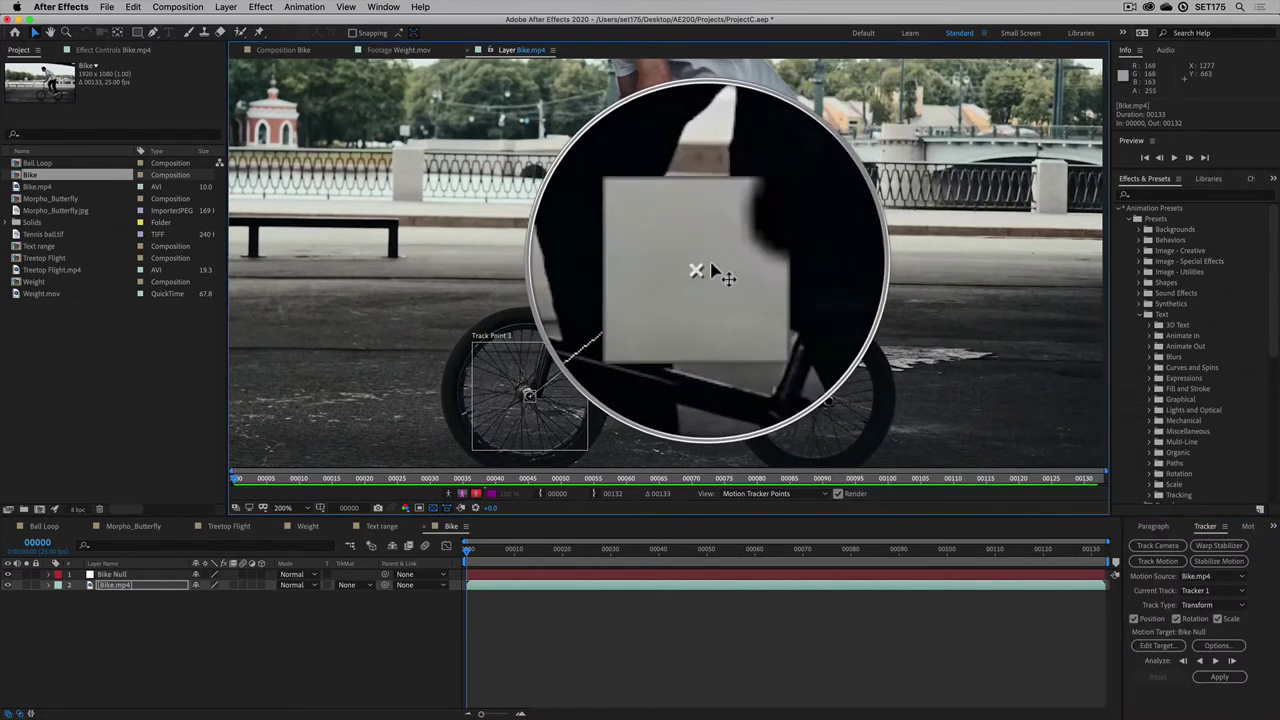
Step: Place Track Point 2 on the rear wheel hub and enlarge its search region
drag(712, 270, 826, 405)
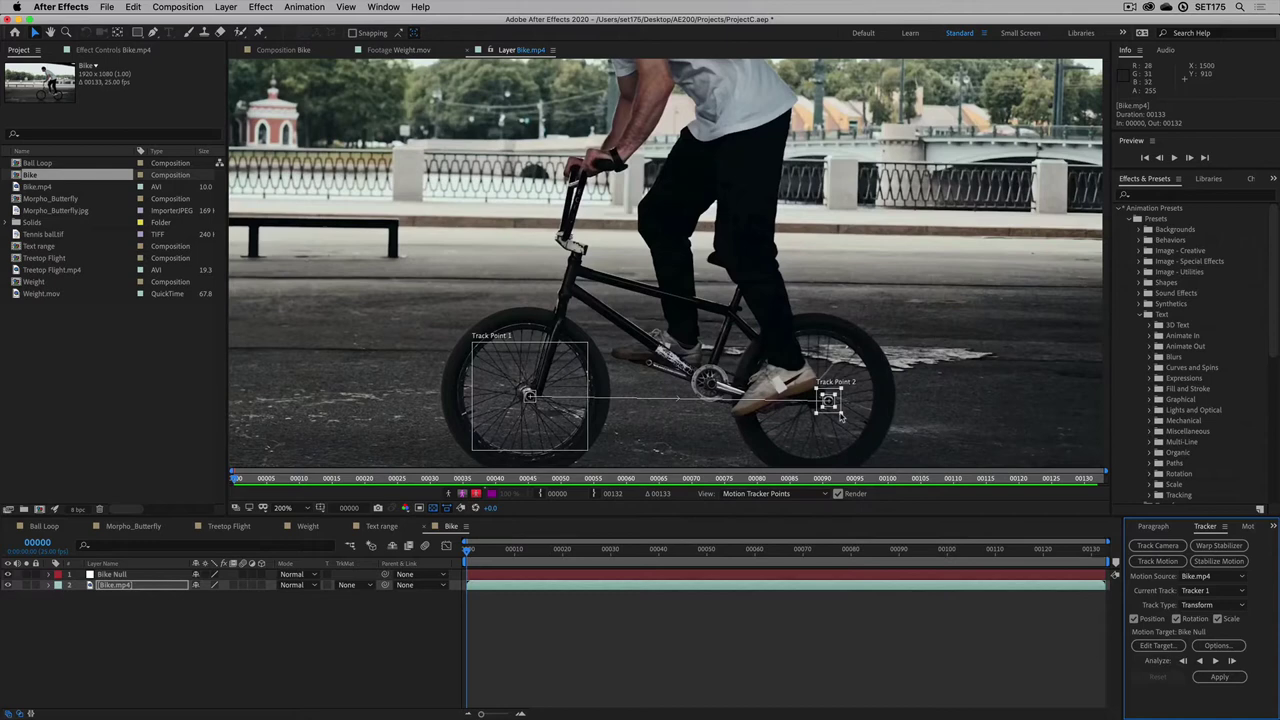
drag(841, 418, 887, 459)
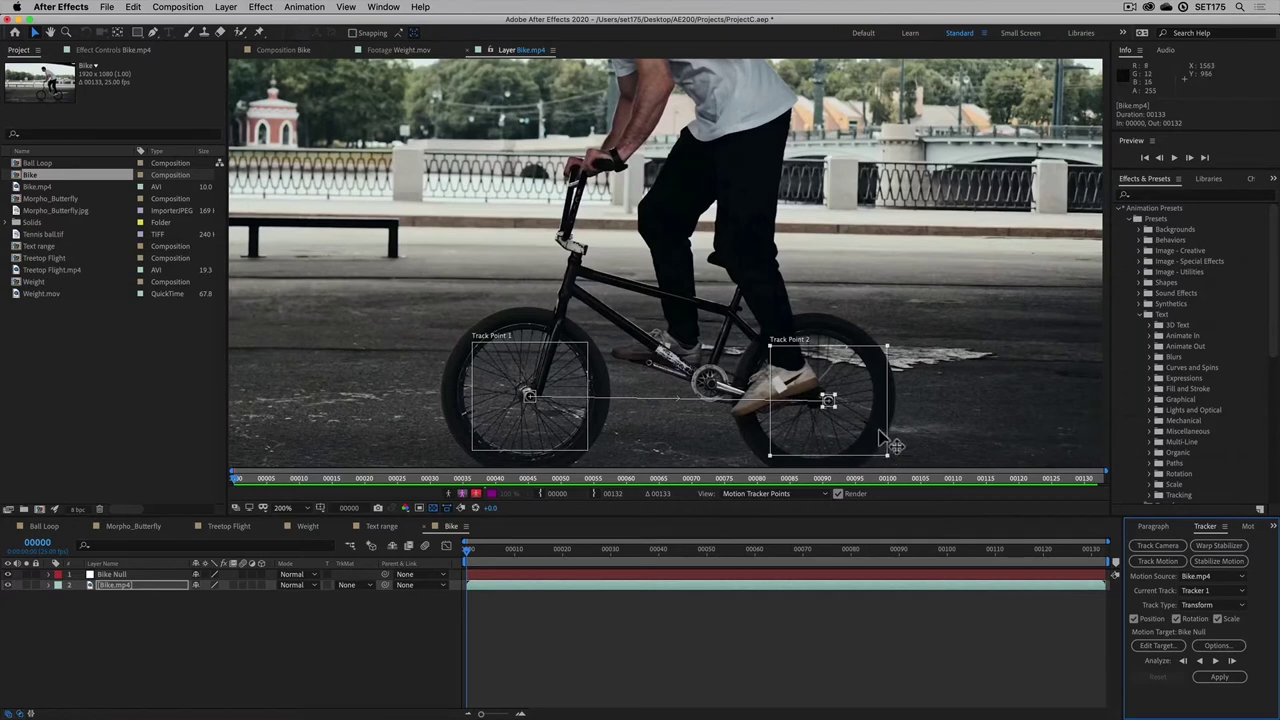
drag(701, 335, 714, 318)
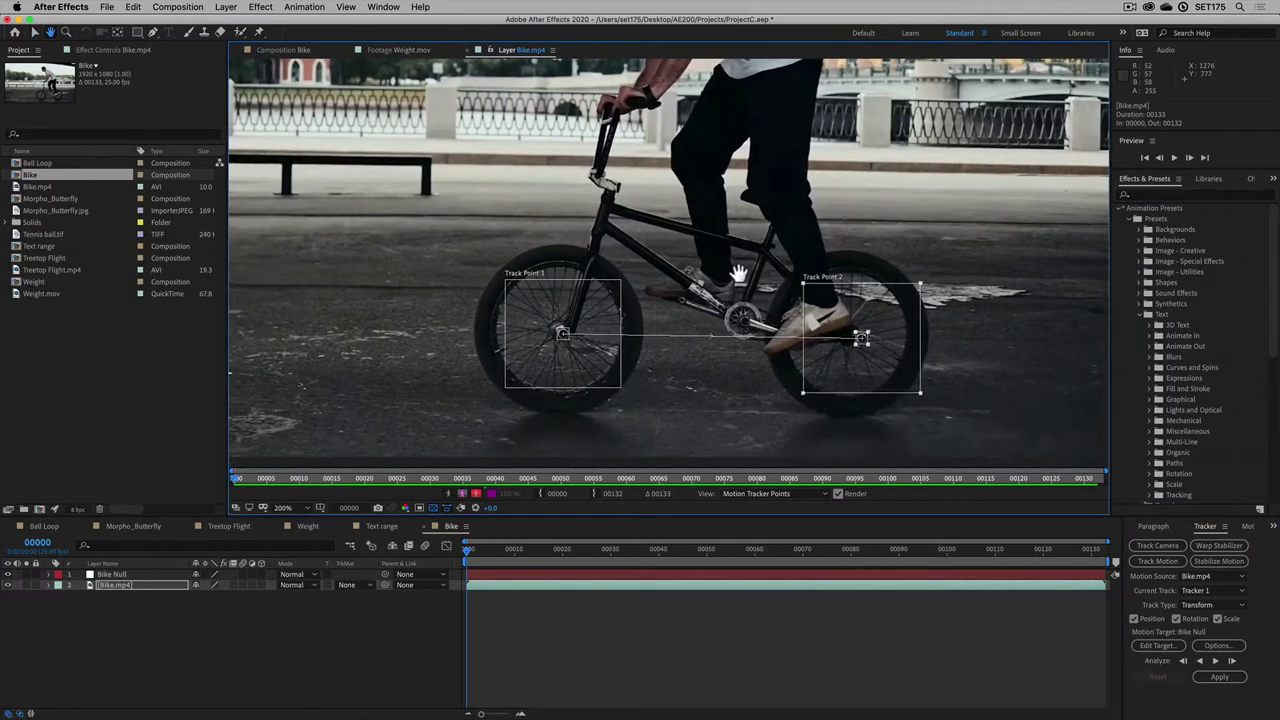
Step: Analyze both wheel tracks frame by frame, then analyze forward continuously up to frame 131
key(v)
click(1232, 662)
click(1232, 662)
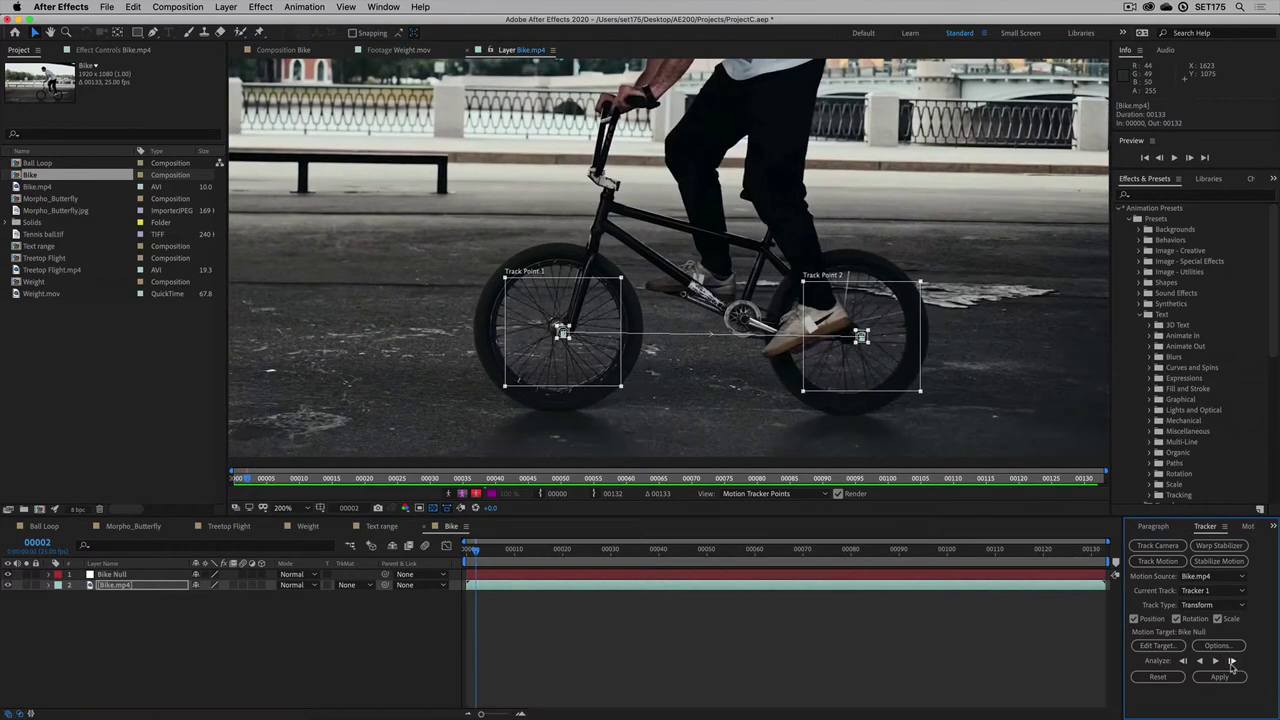
click(1232, 662)
click(1232, 662)
click(1232, 662)
click(1232, 662)
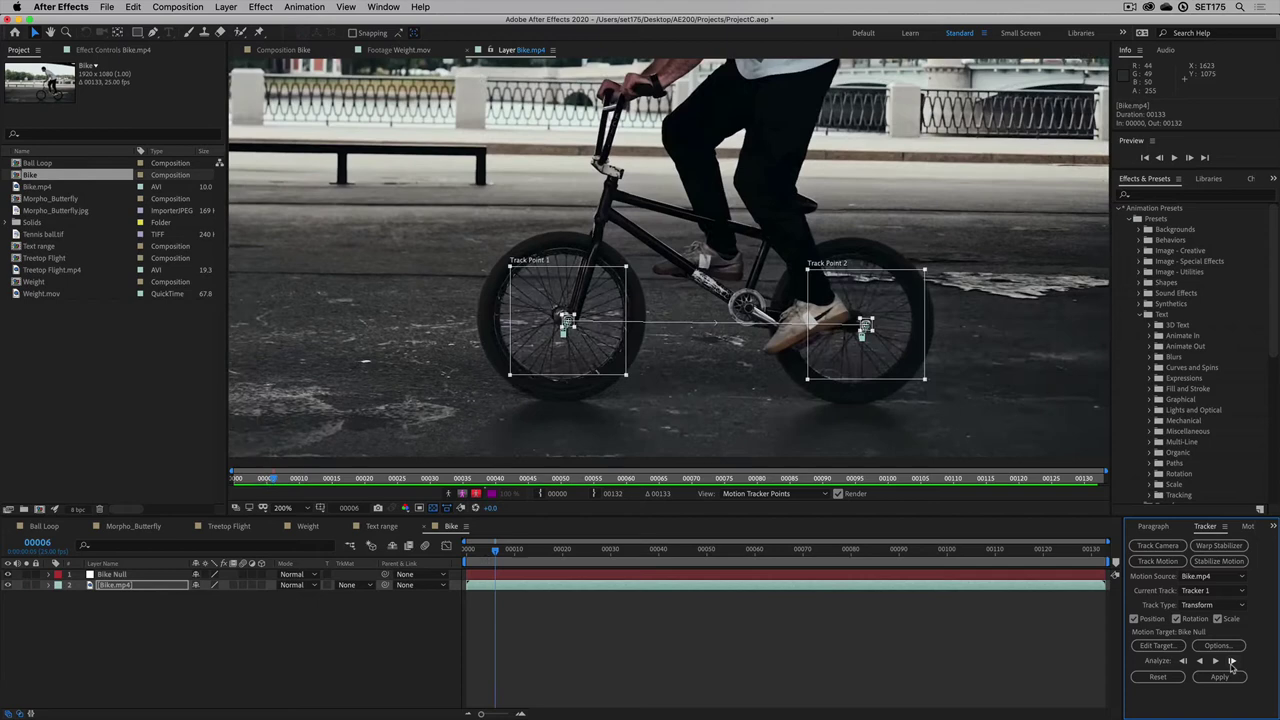
click(1232, 662)
click(1232, 662)
click(1232, 662)
click(1232, 662)
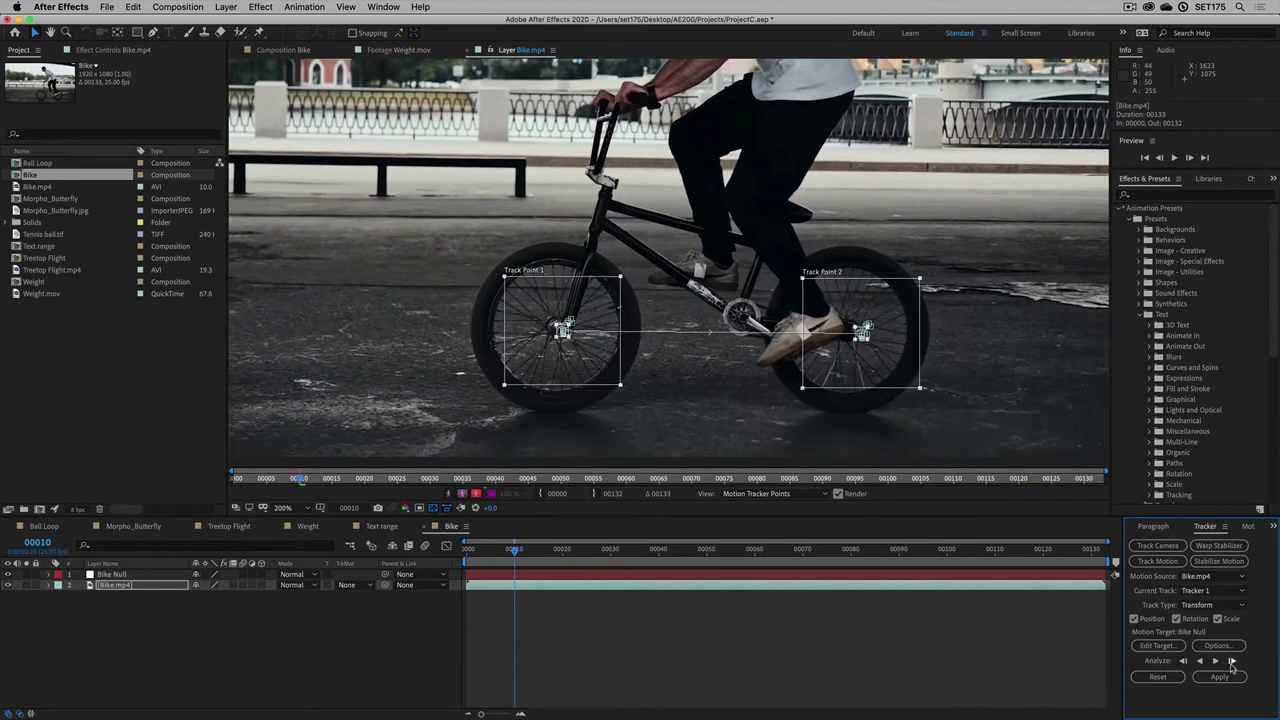
click(1232, 662)
click(1232, 662)
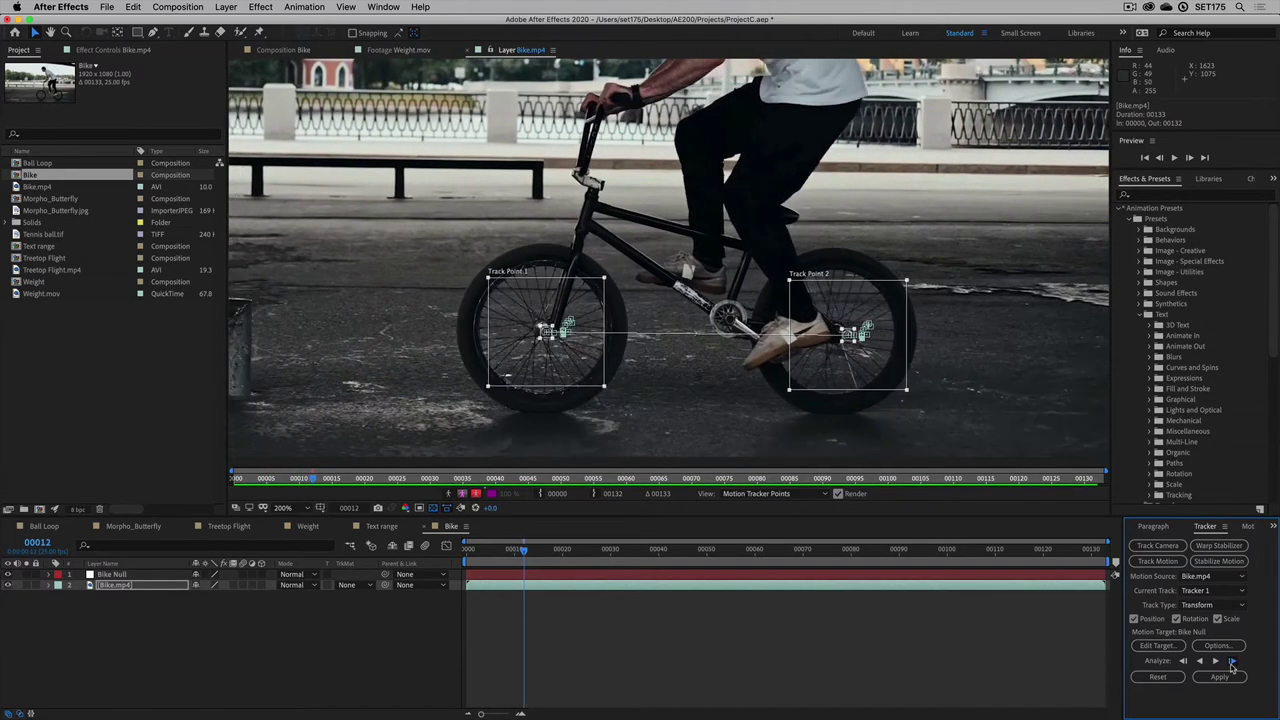
click(1232, 662)
click(1232, 662)
click(1232, 662)
click(1232, 662)
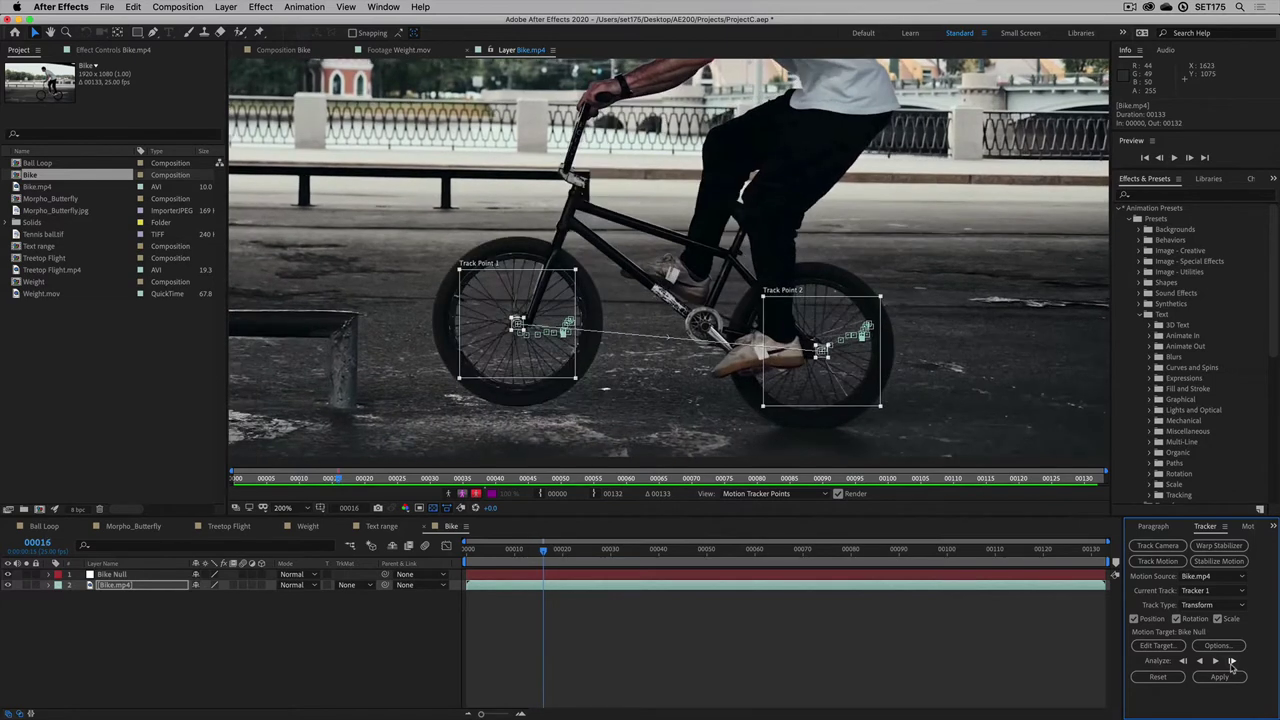
click(1232, 662)
click(1232, 662)
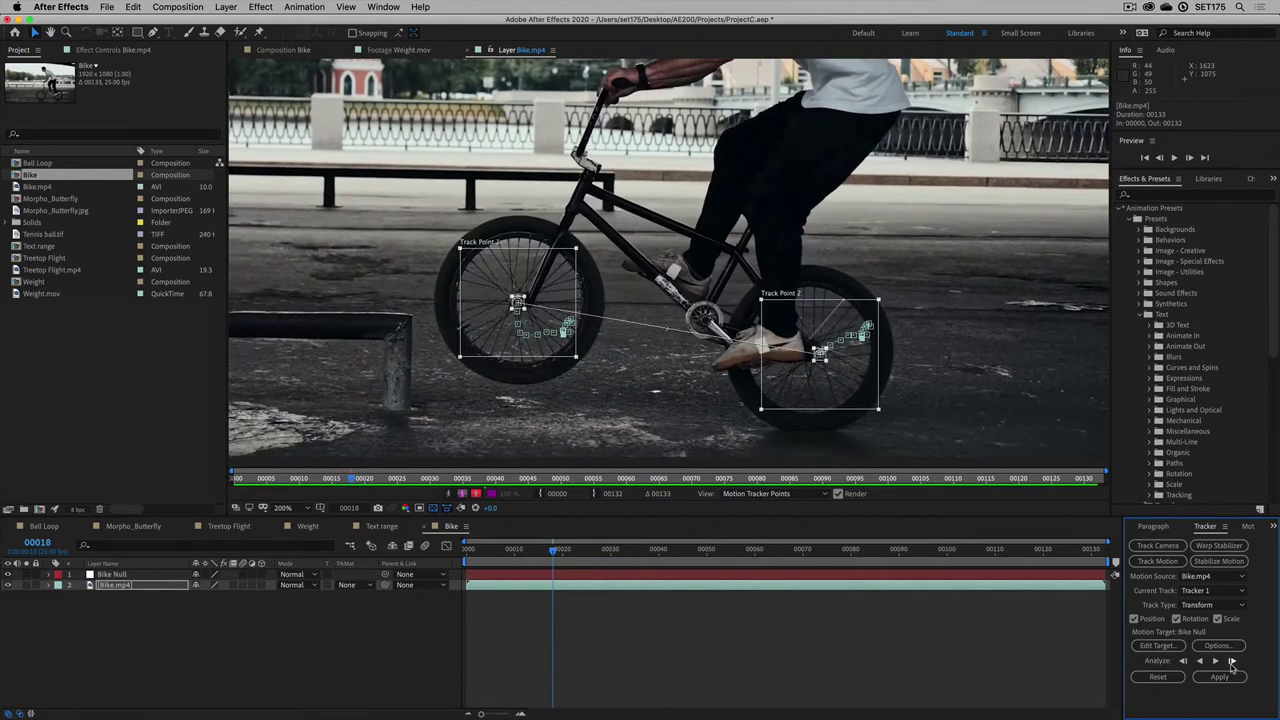
click(1232, 662)
click(1232, 662)
click(1232, 662)
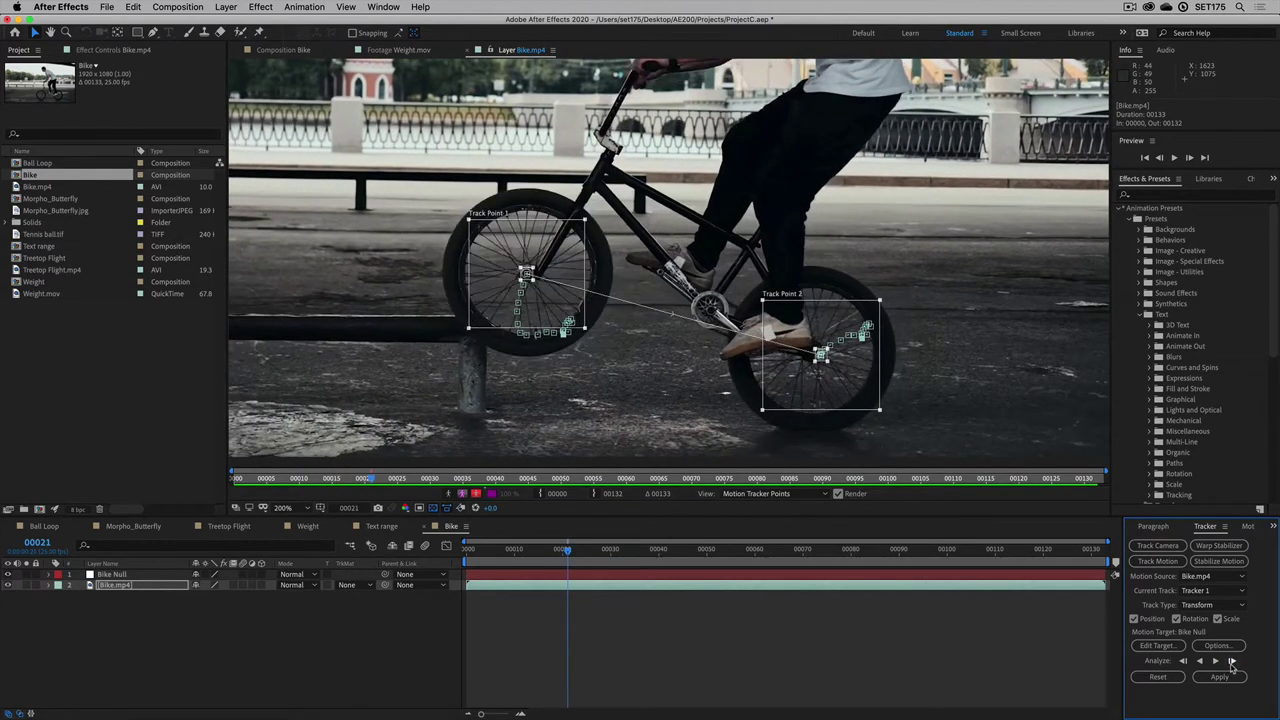
click(1232, 662)
click(1232, 662)
click(1232, 662)
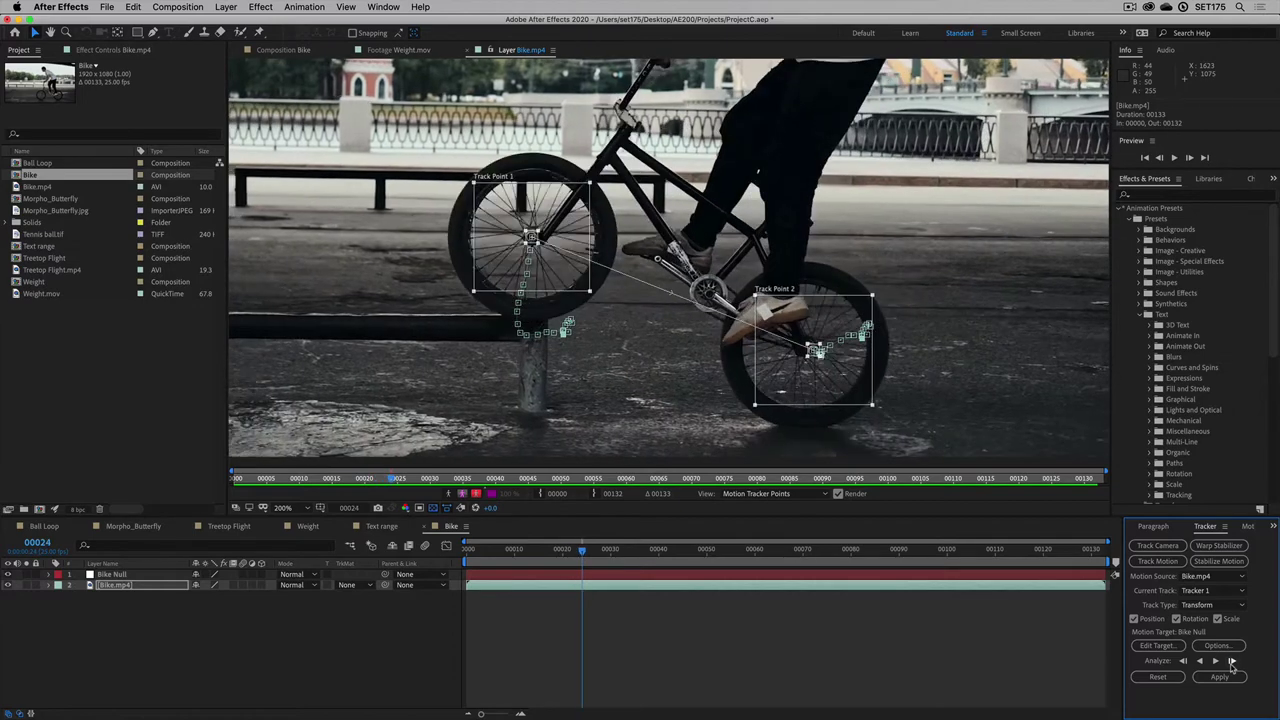
click(1232, 662)
click(1232, 662)
click(1232, 662)
click(1232, 662)
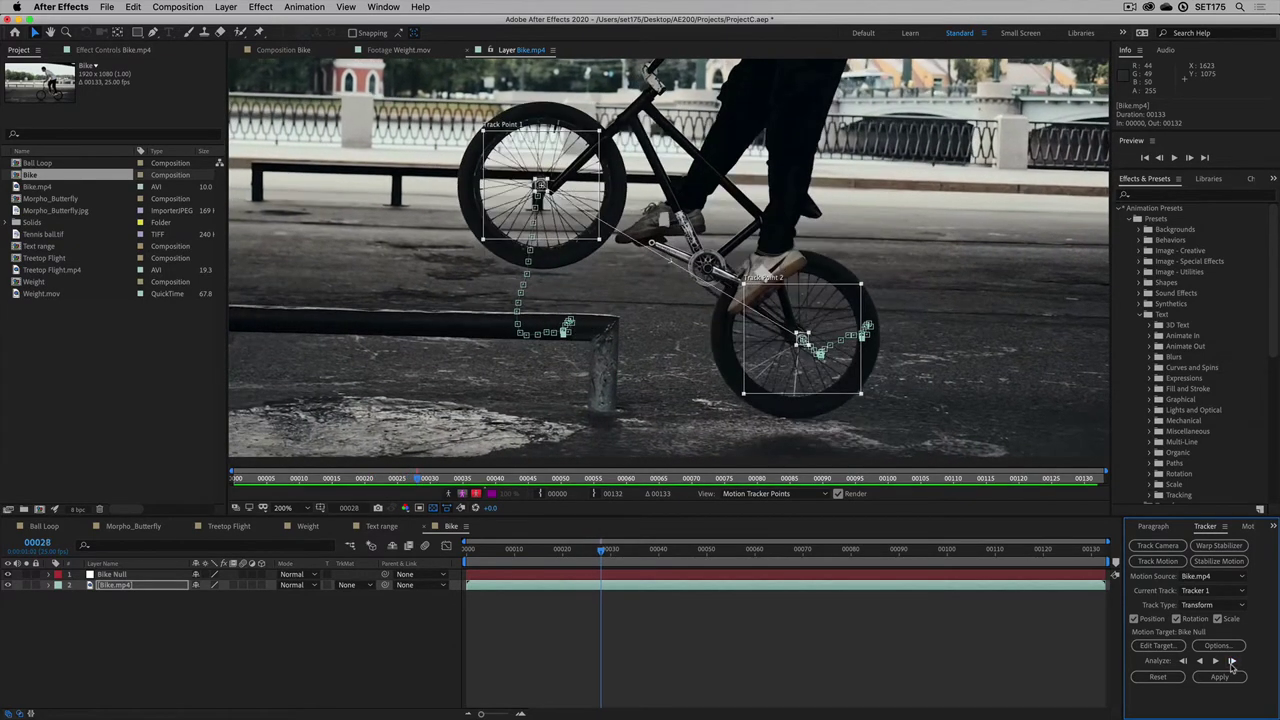
click(1232, 662)
click(1232, 662)
click(1232, 662)
click(1232, 662)
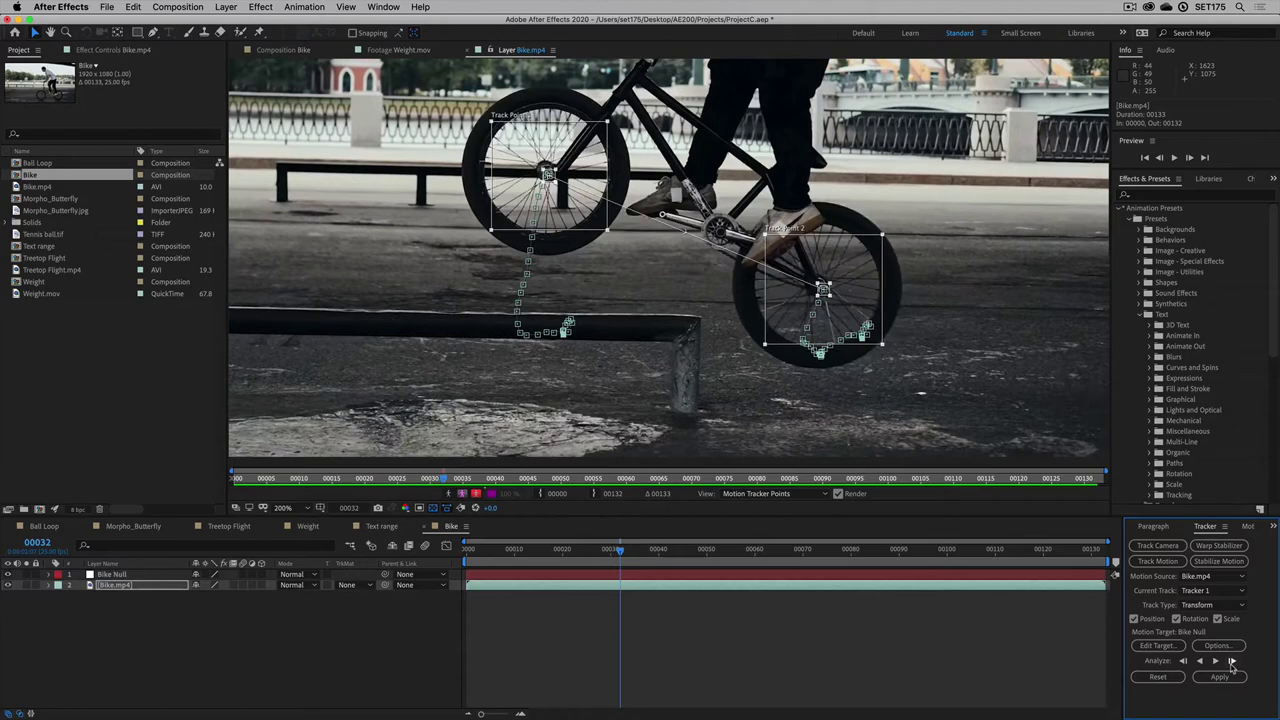
click(1232, 662)
click(1232, 662)
click(1232, 662)
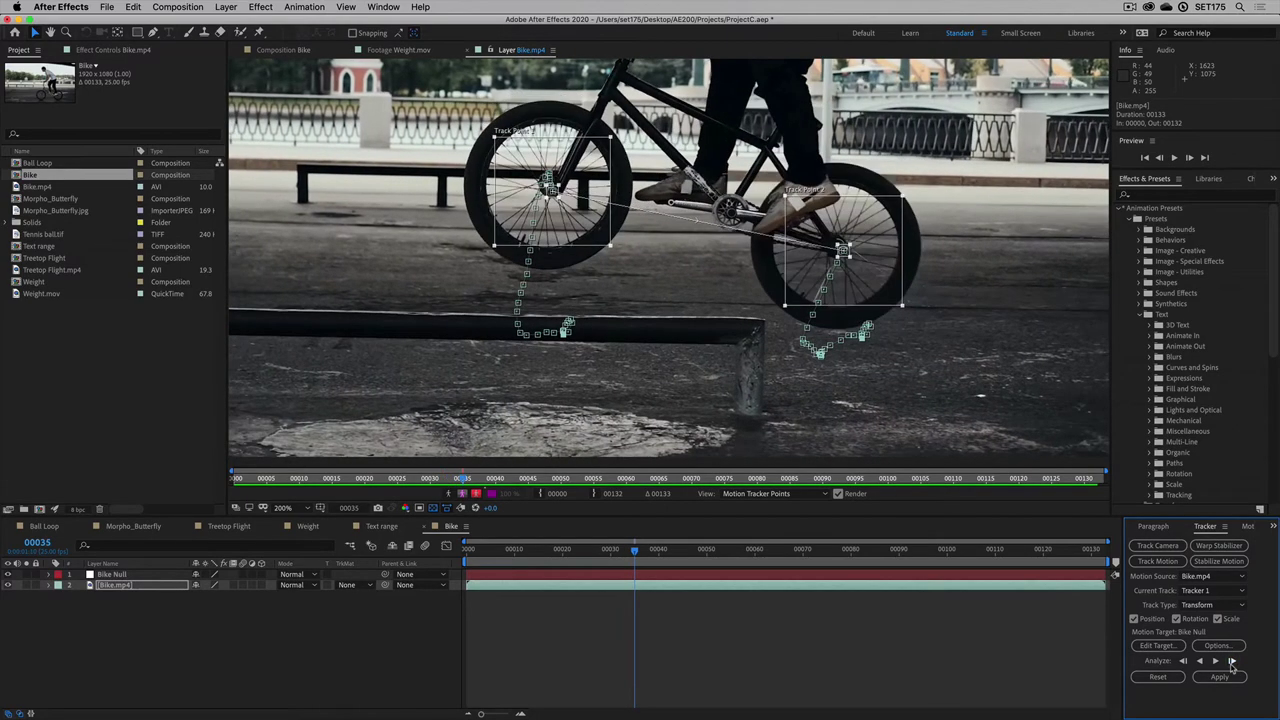
click(1232, 662)
click(1216, 662)
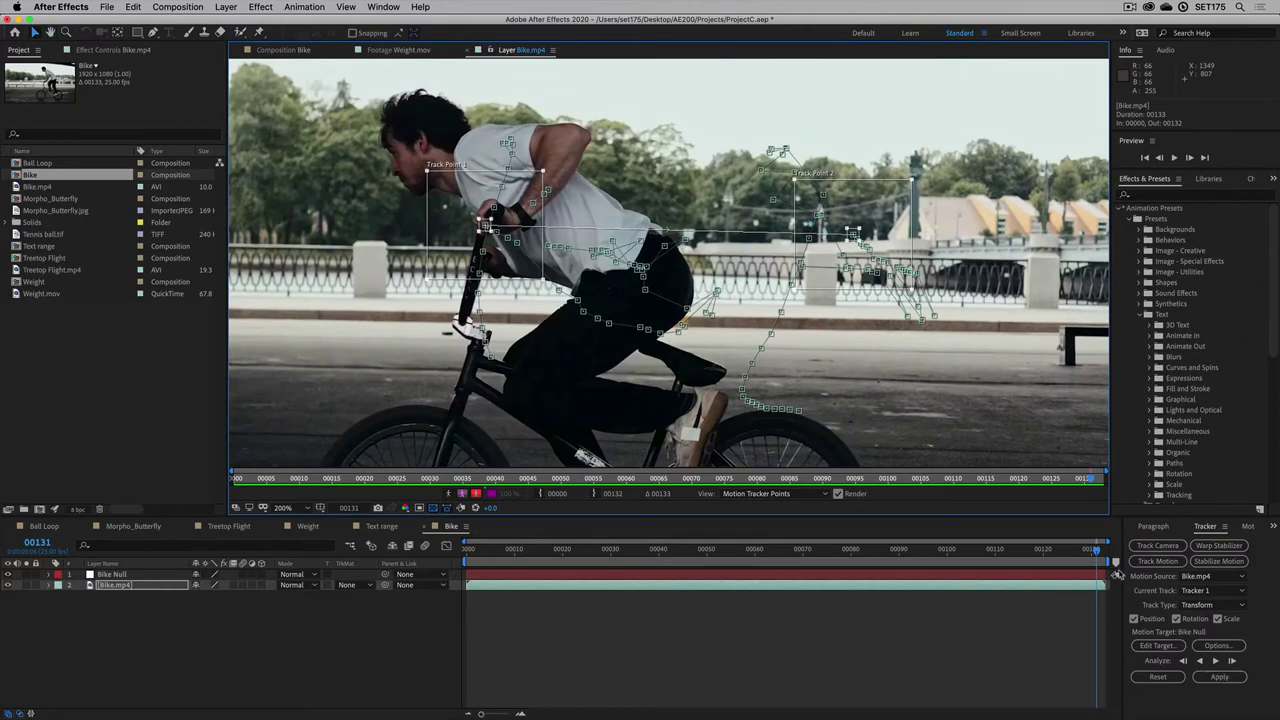
Step: Return to frame 82, put Track Point 1 back on the wheel hub, and zoom in to 400%
drag(1096, 550, 857, 558)
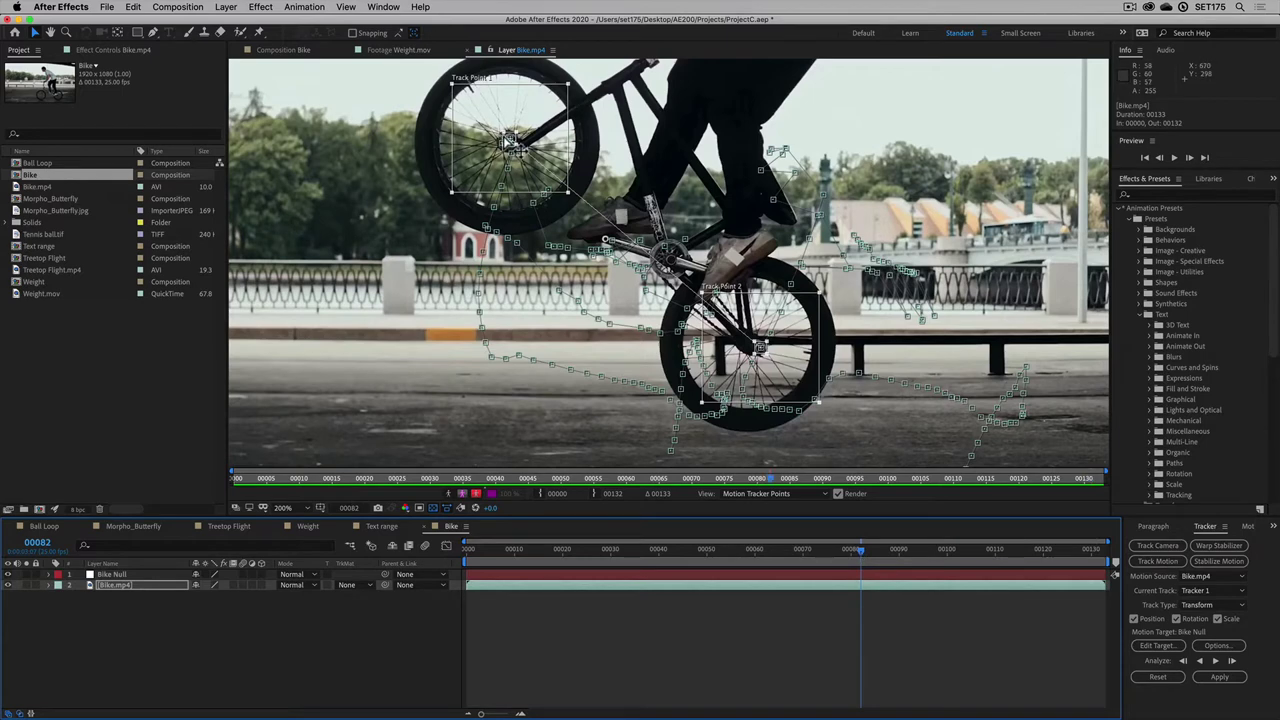
drag(524, 148, 510, 142)
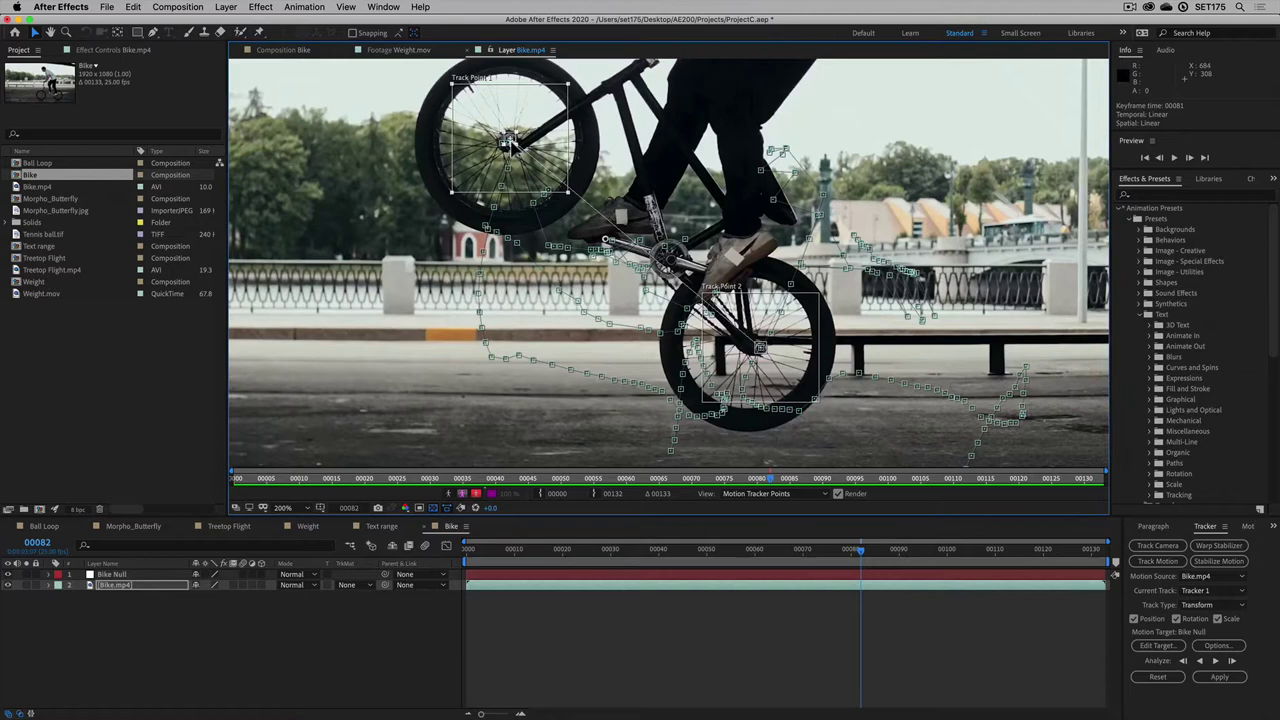
key(period)
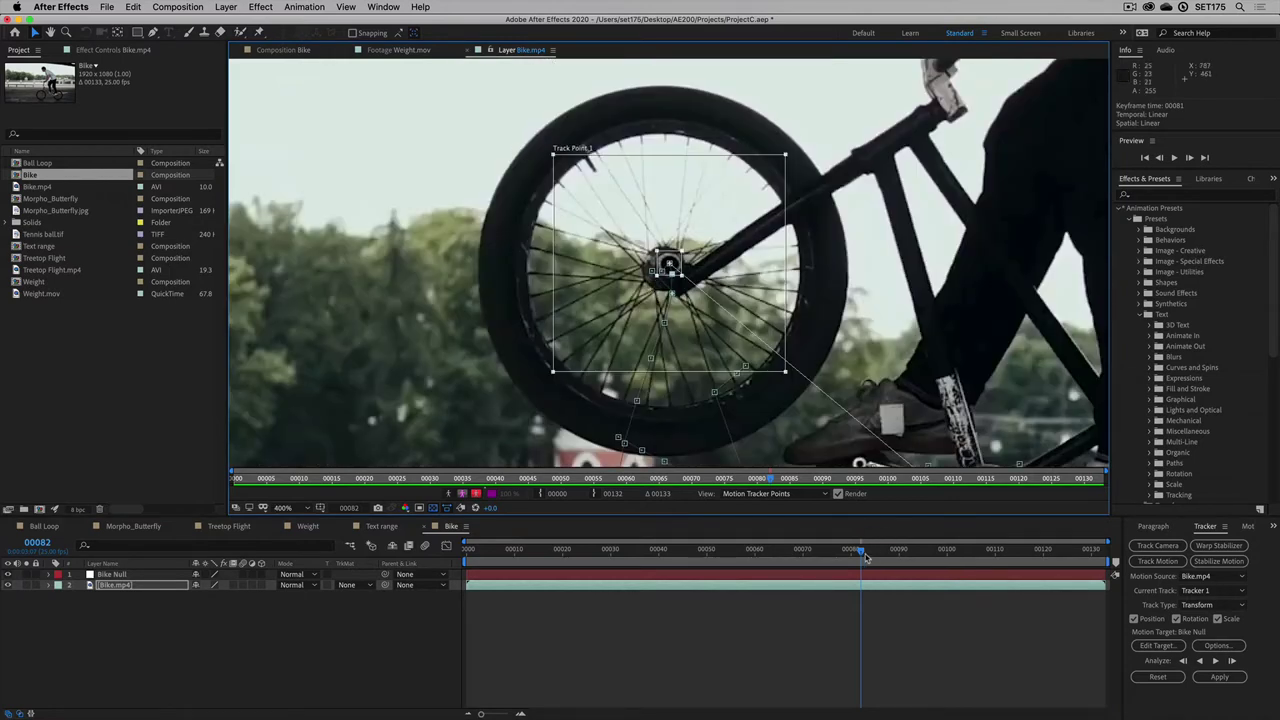
drag(862, 552, 871, 556)
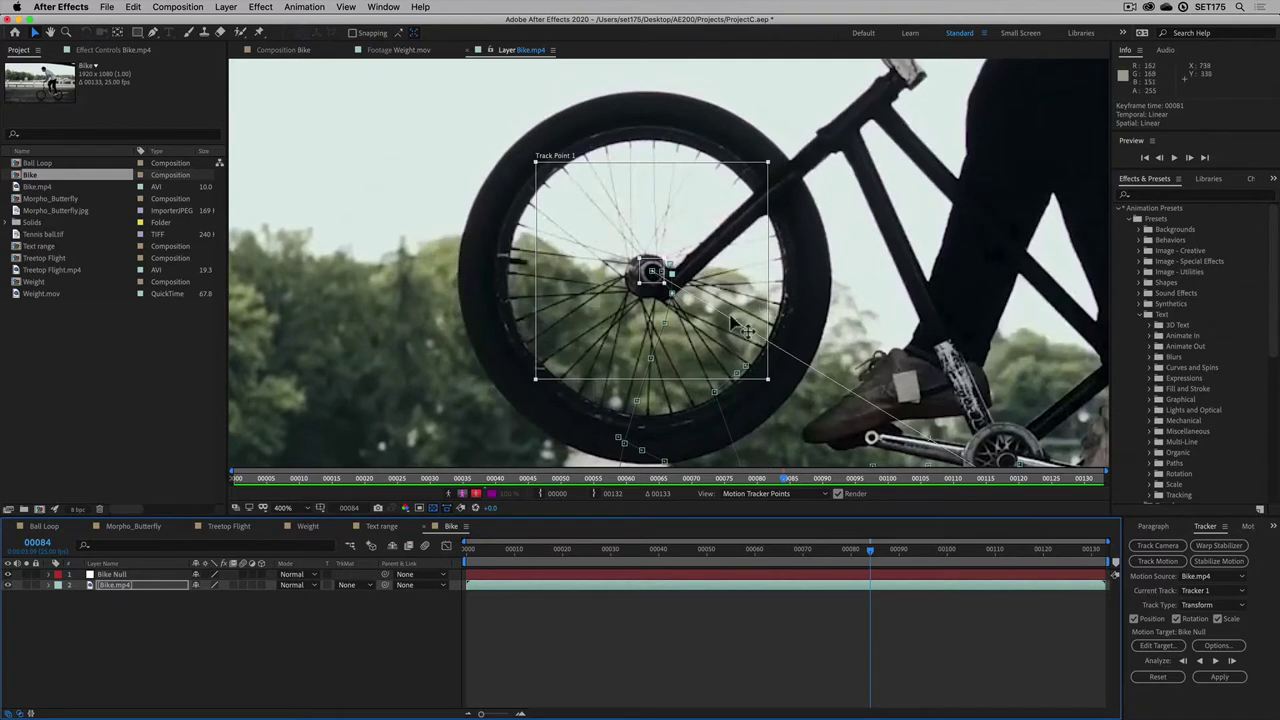
Step: Re-analyze both wheel tracks one frame at a time from frame 82 up to frame 106
click(1232, 662)
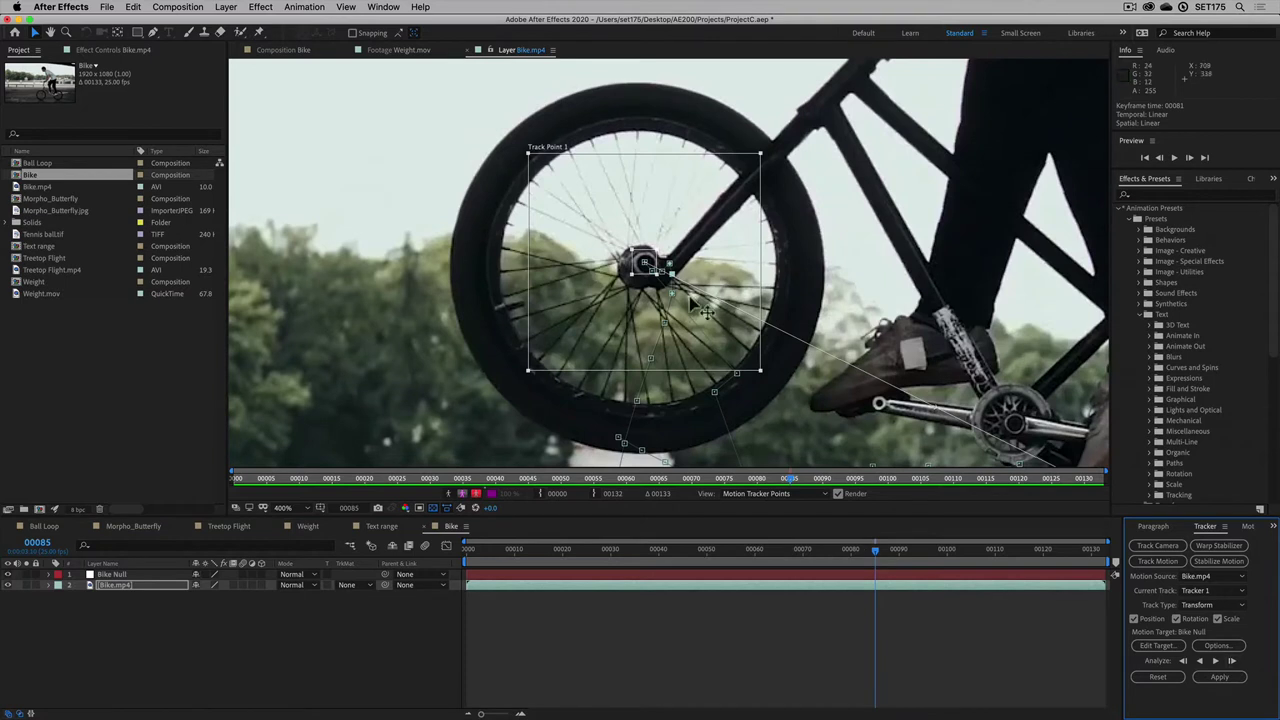
click(1232, 662)
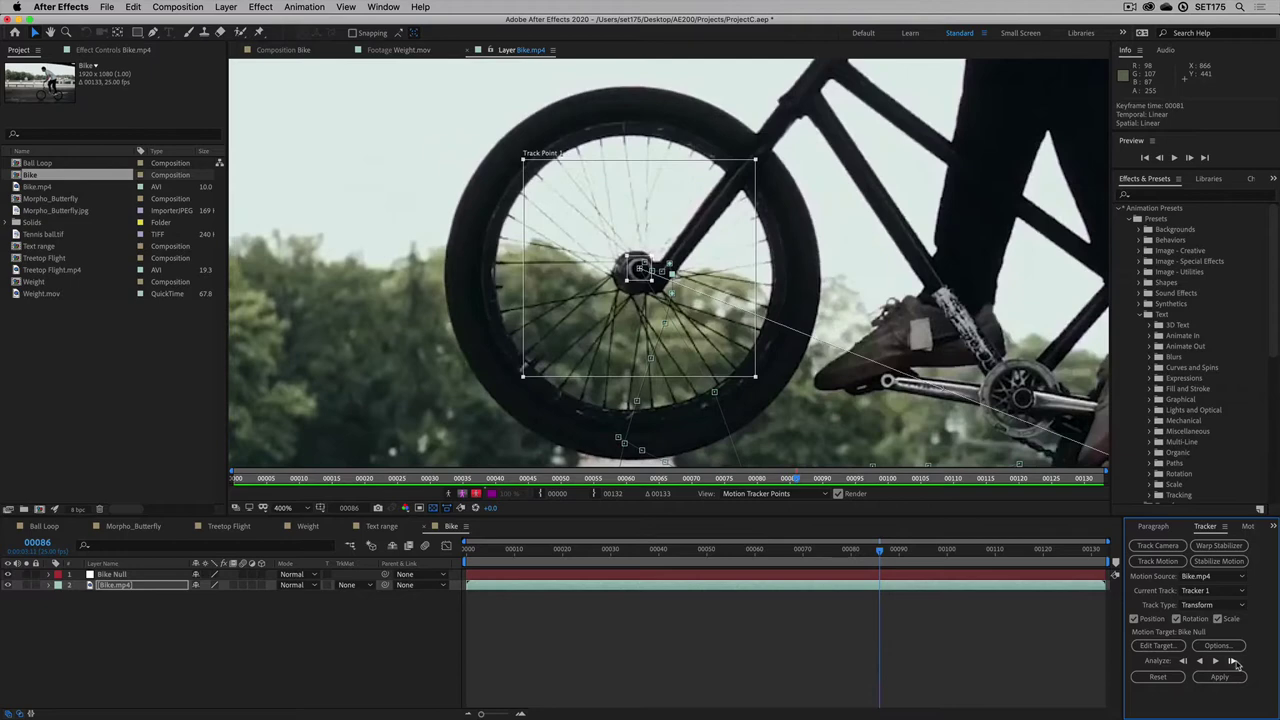
click(1234, 662)
click(1234, 662)
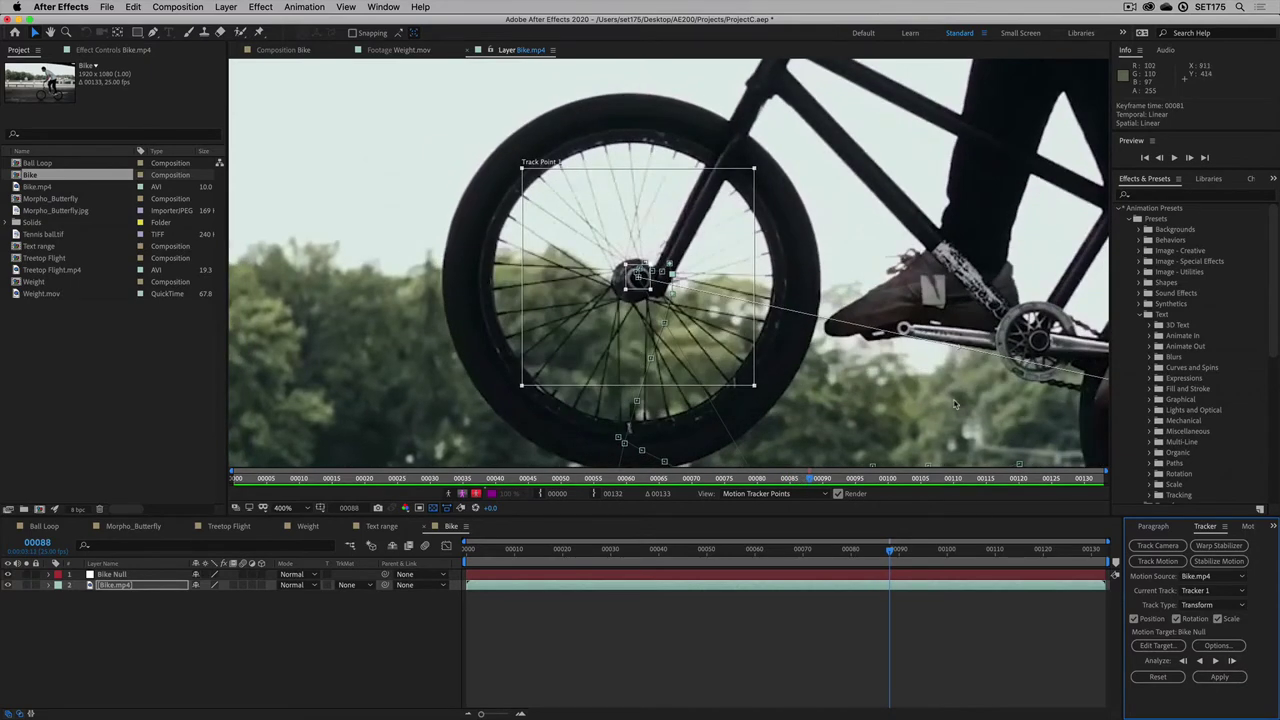
drag(954, 404, 711, 361)
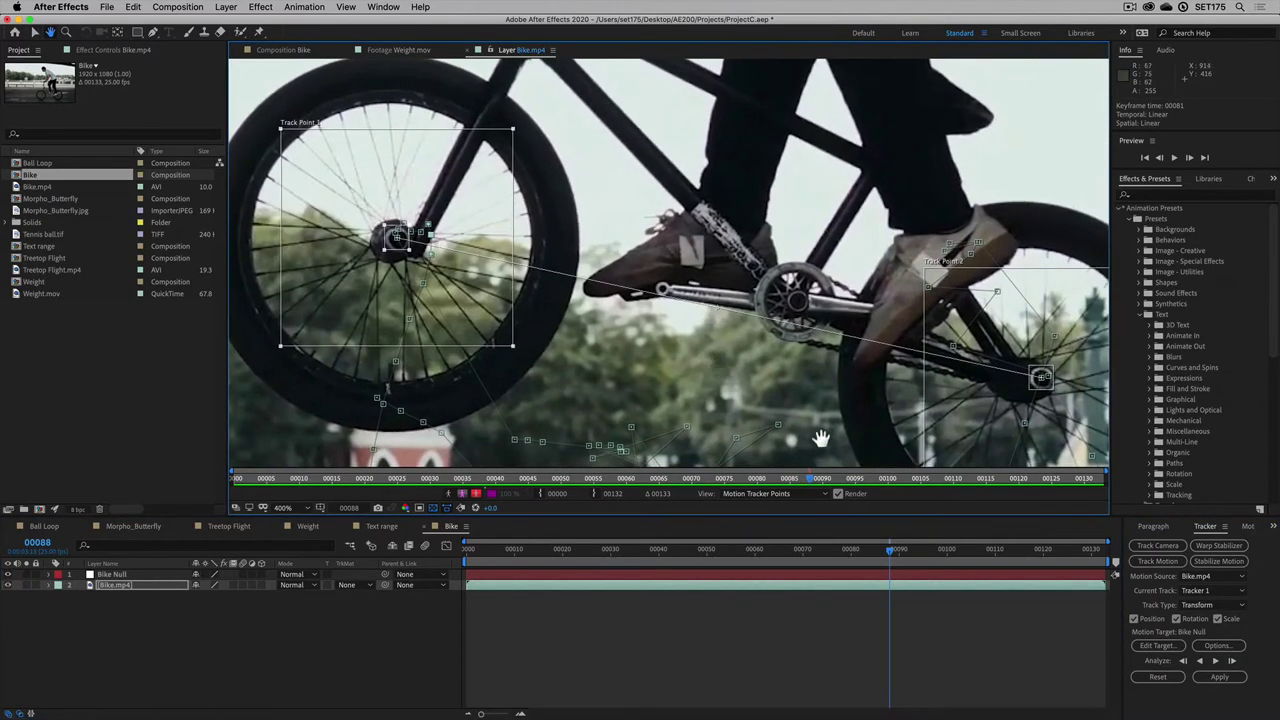
click(1233, 661)
click(1233, 661)
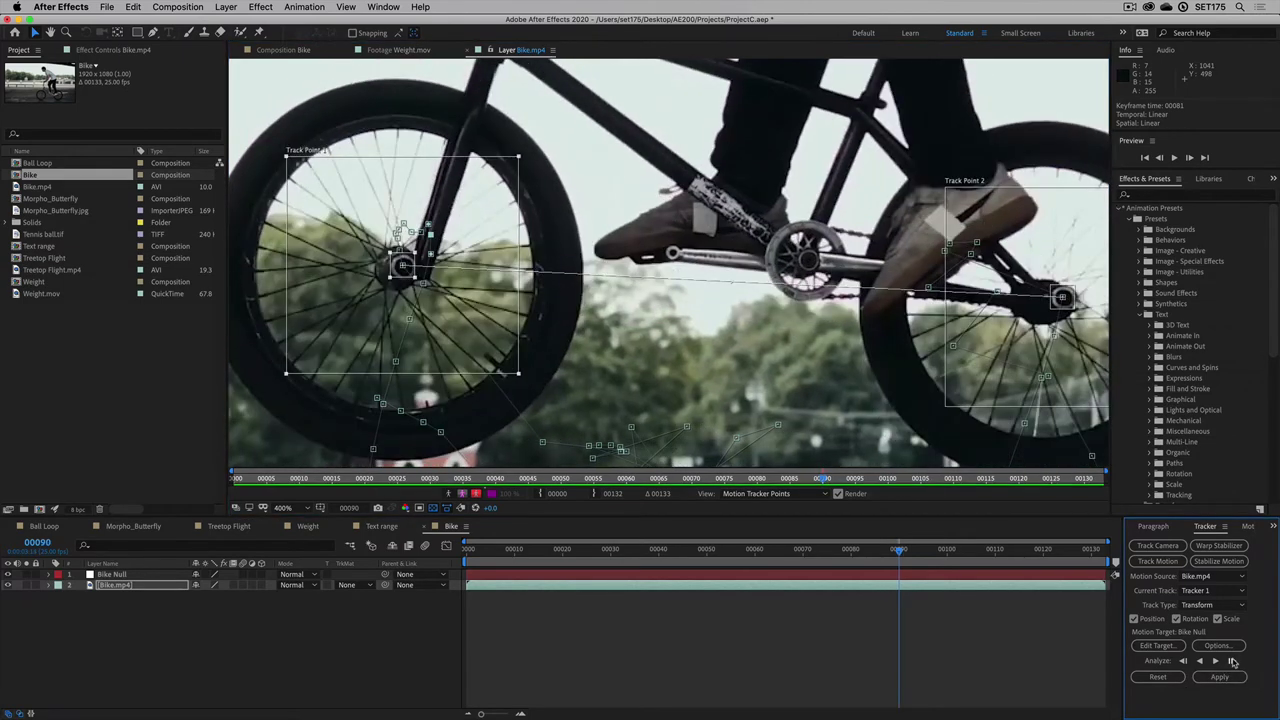
click(1233, 661)
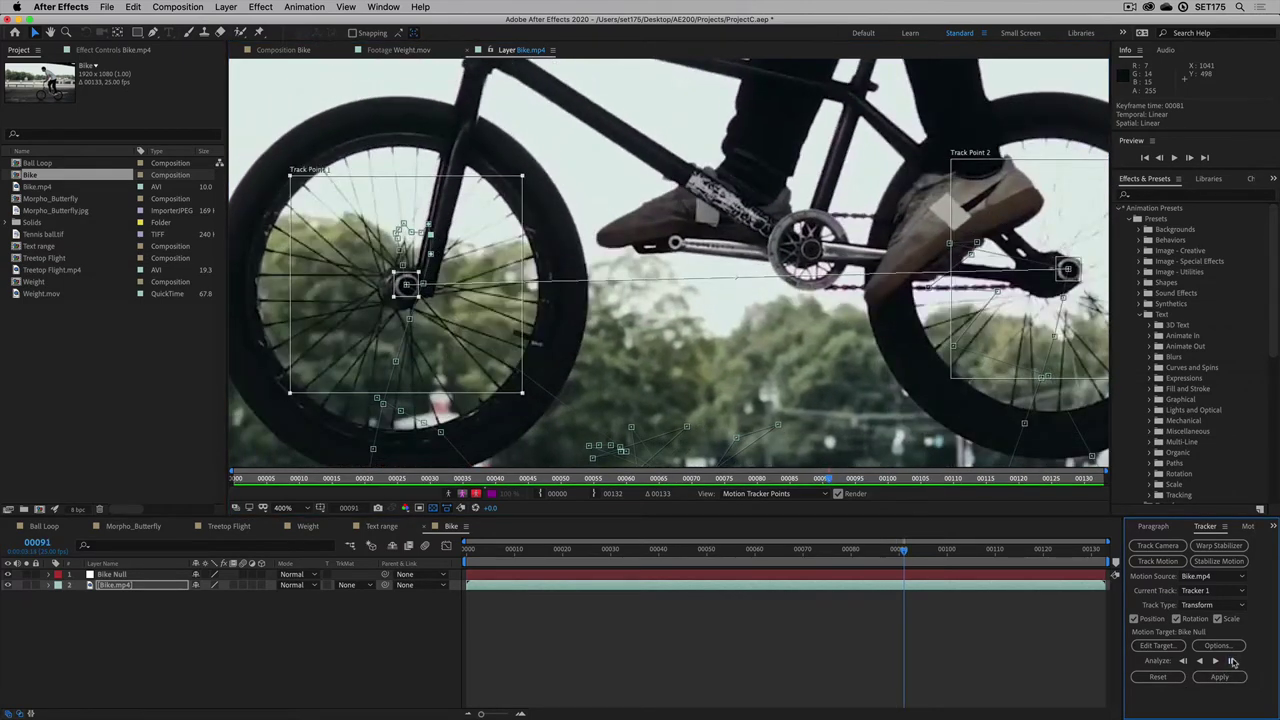
click(1233, 661)
click(1233, 661)
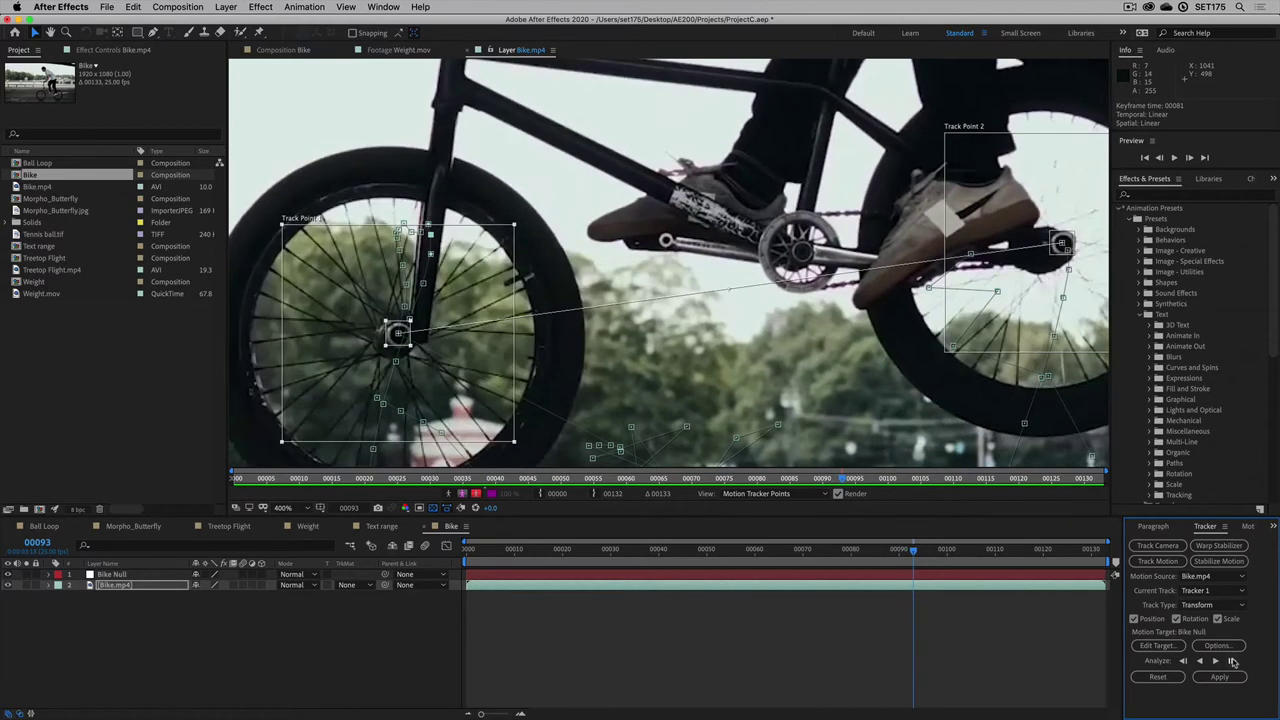
click(1233, 661)
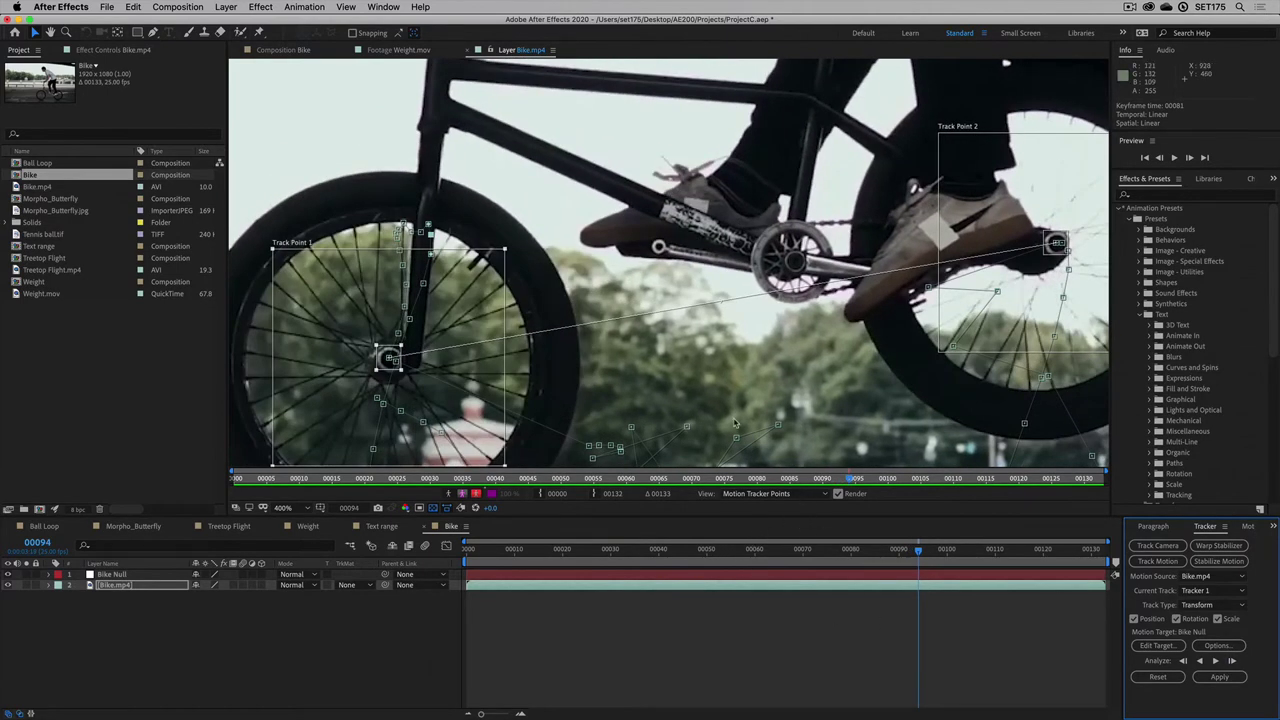
key(comma)
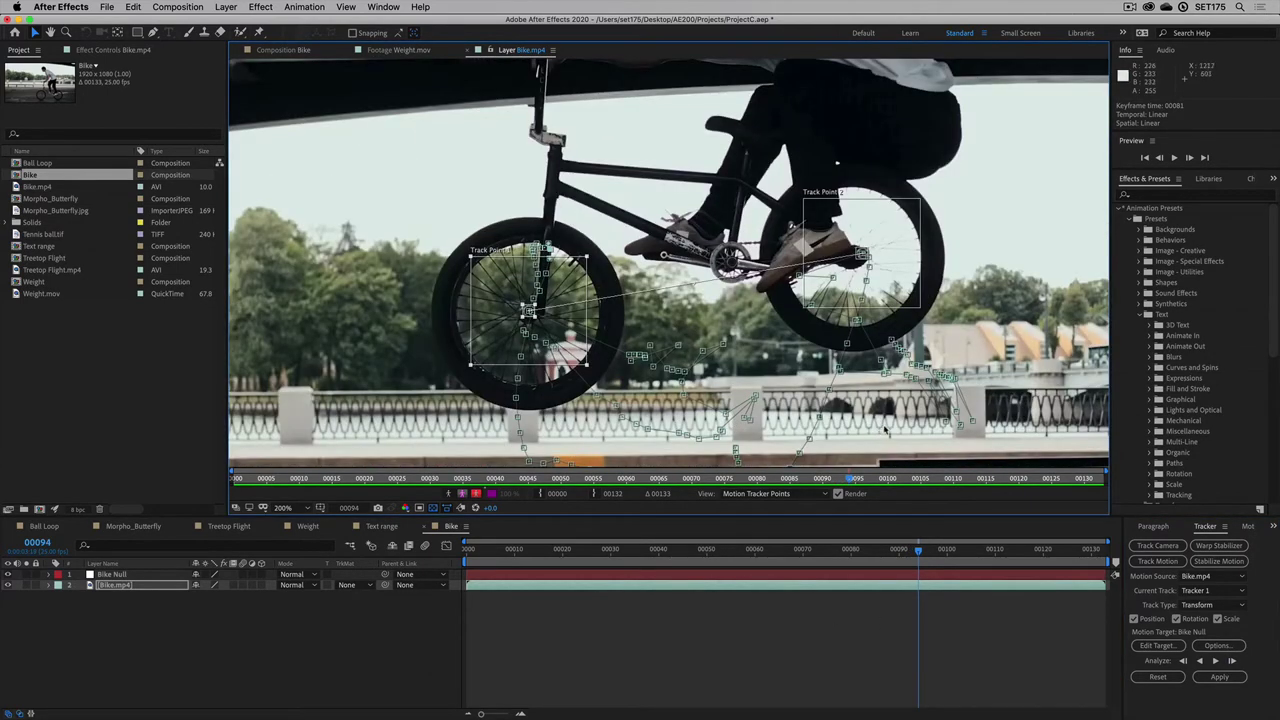
click(1233, 661)
click(1233, 661)
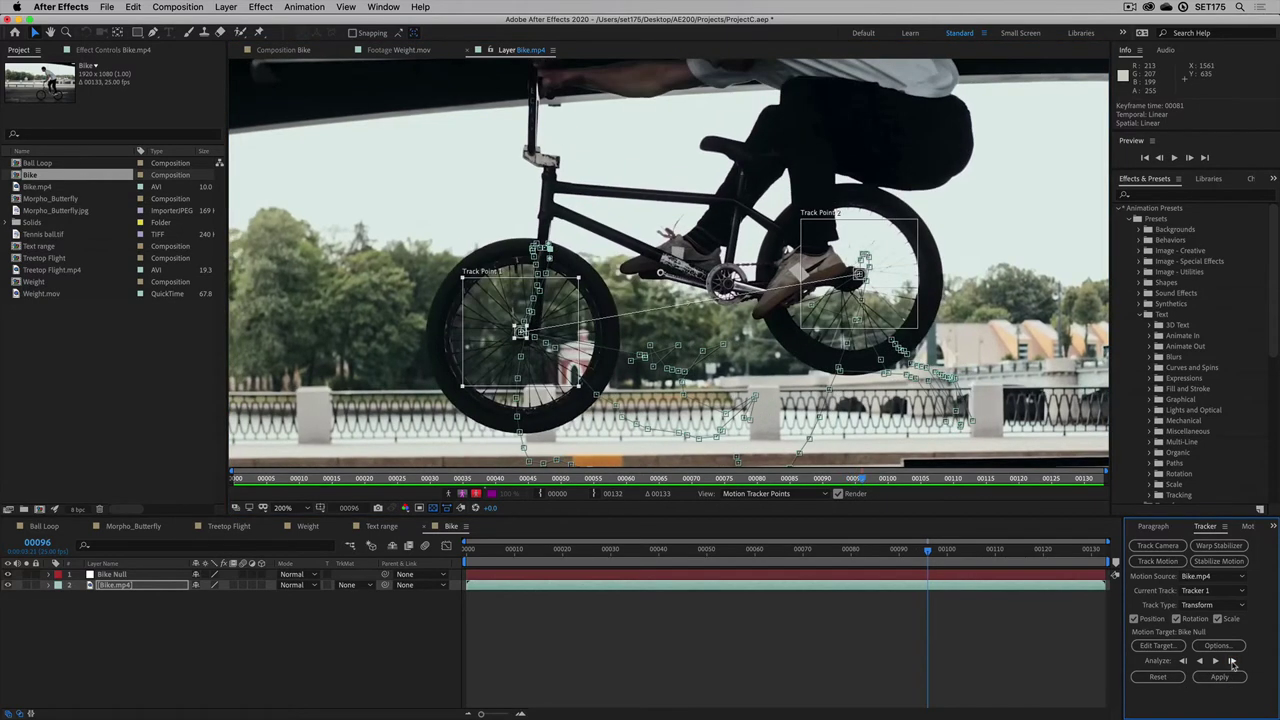
click(1233, 661)
click(1233, 661)
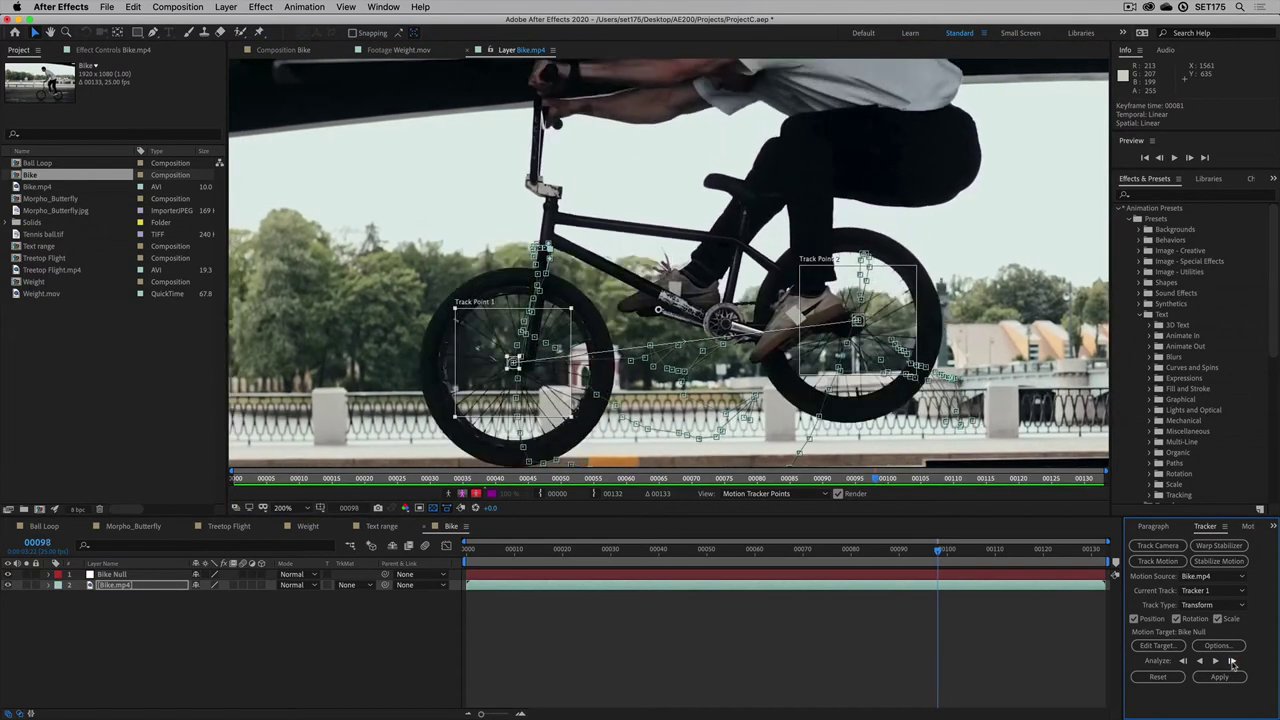
click(1233, 661)
click(1233, 661)
click(1233, 661)
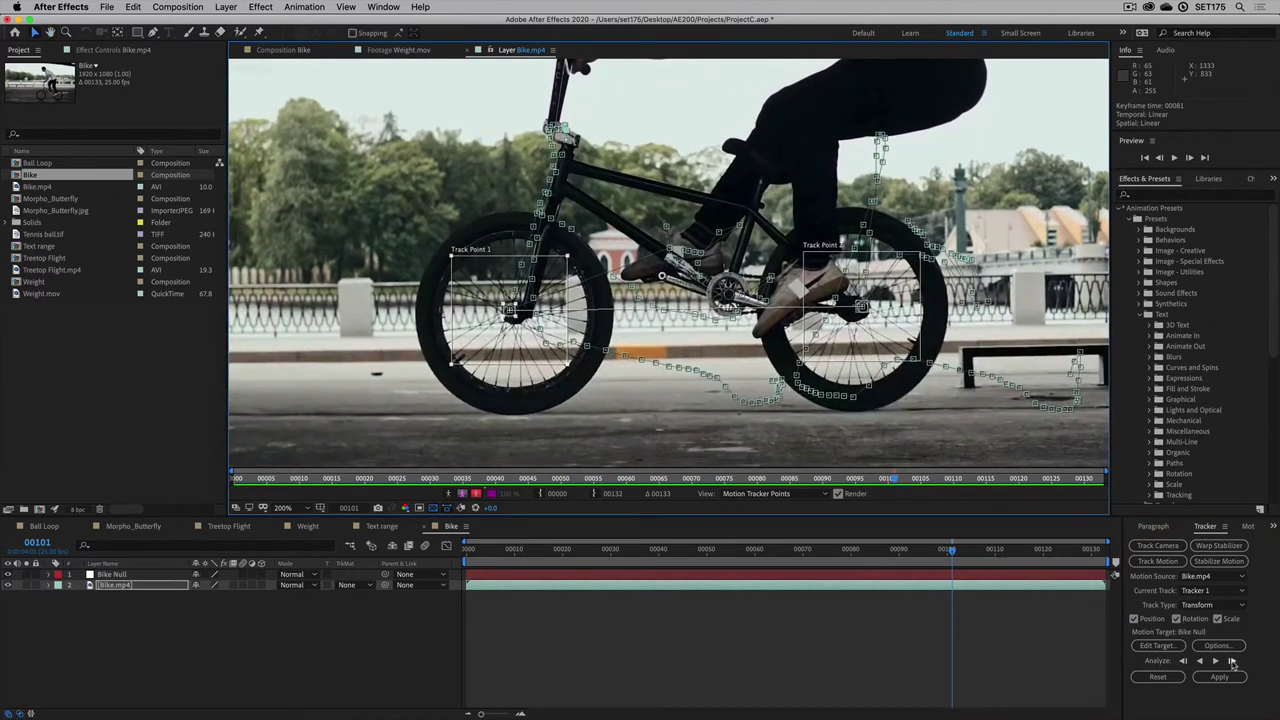
click(1233, 661)
click(1233, 661)
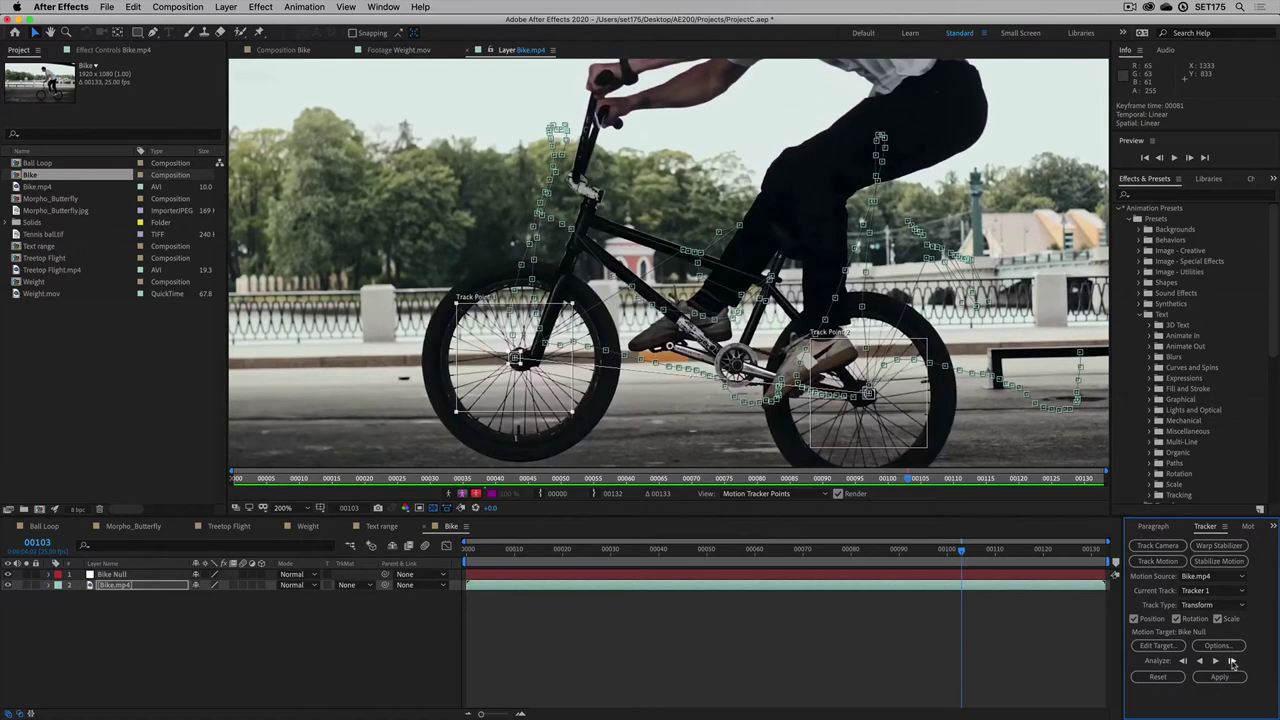
click(1233, 661)
click(1233, 661)
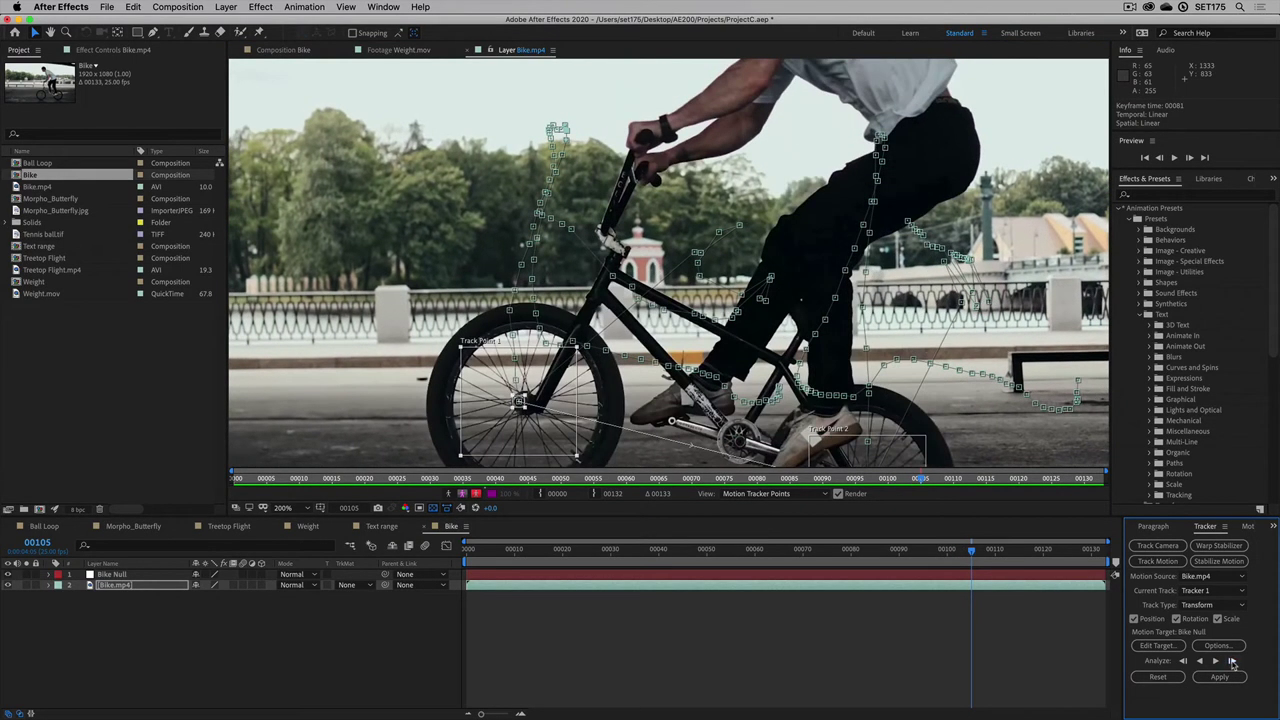
click(1233, 661)
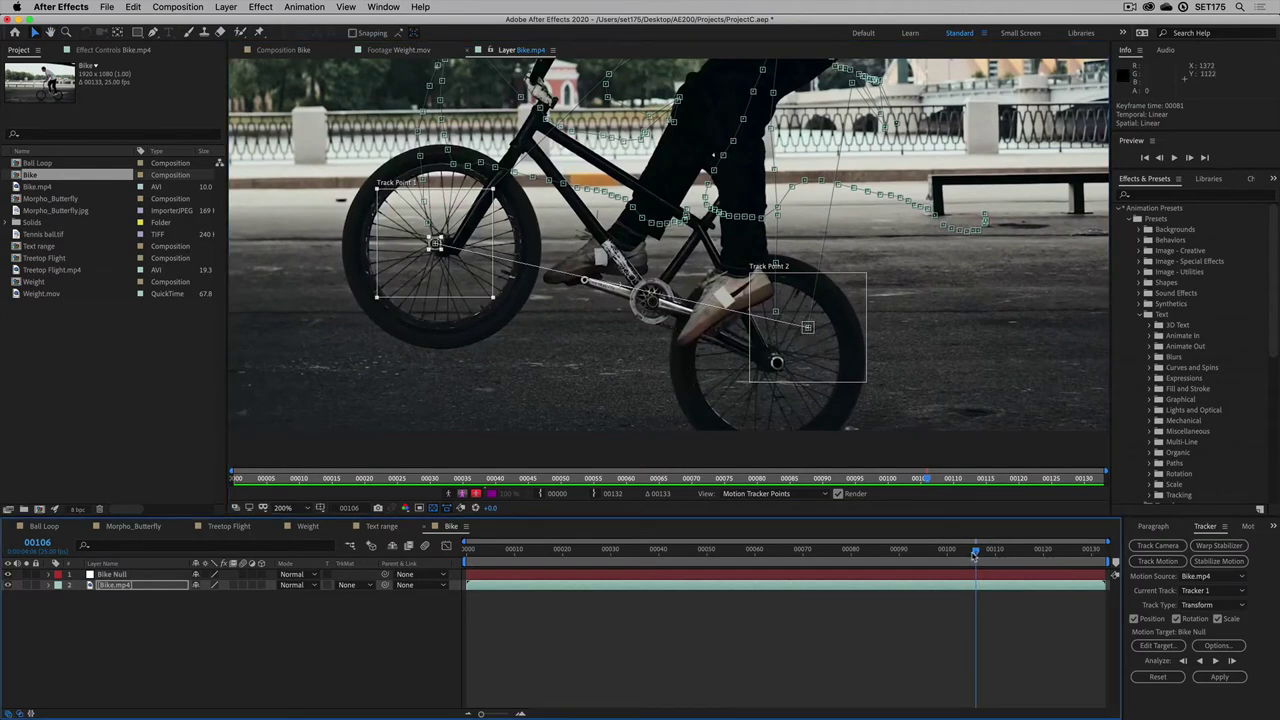
Step: Re-track from frame 105 to 106 and drag Track Point 2's attach point onto the rear wheel hub
drag(975, 552, 971, 552)
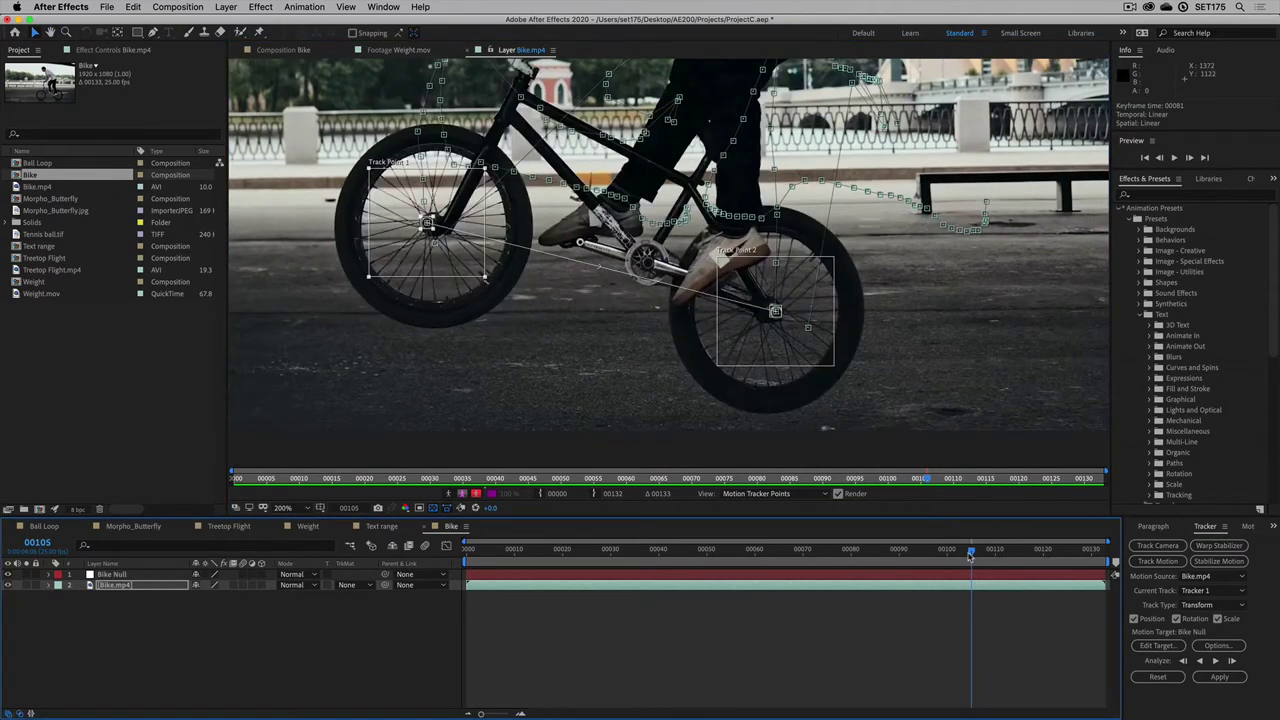
click(772, 314)
click(1232, 661)
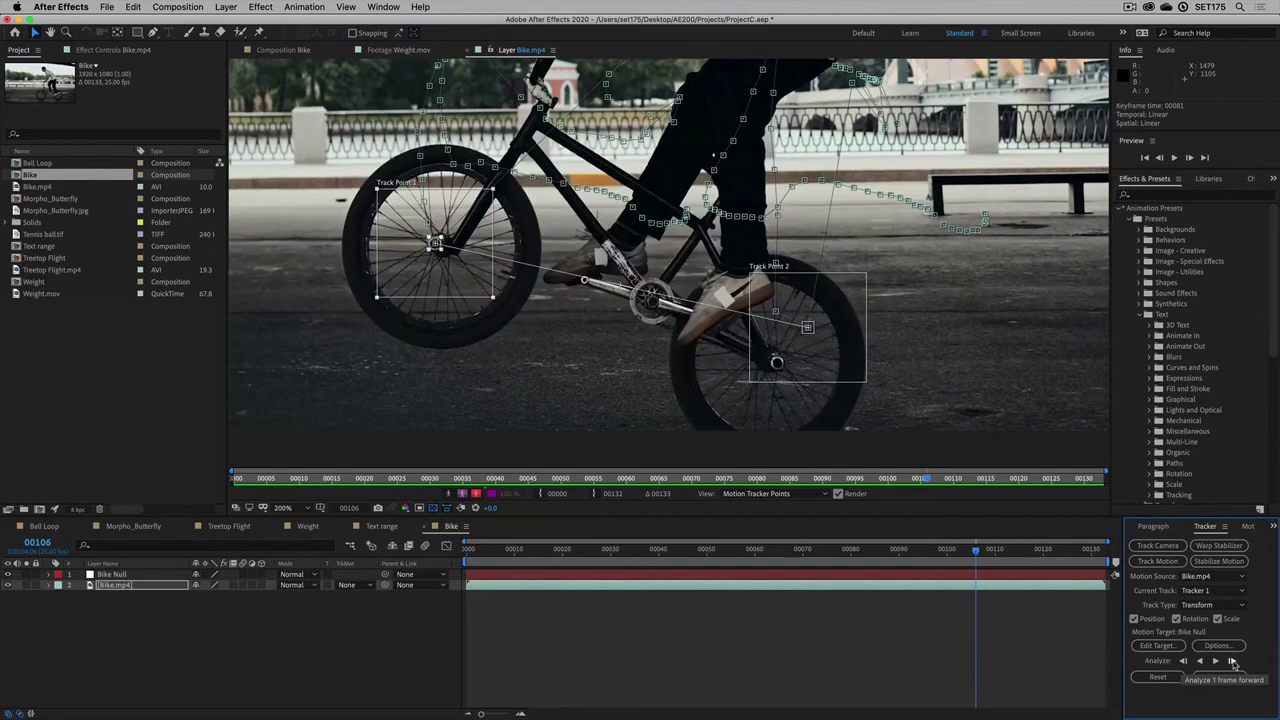
click(810, 340)
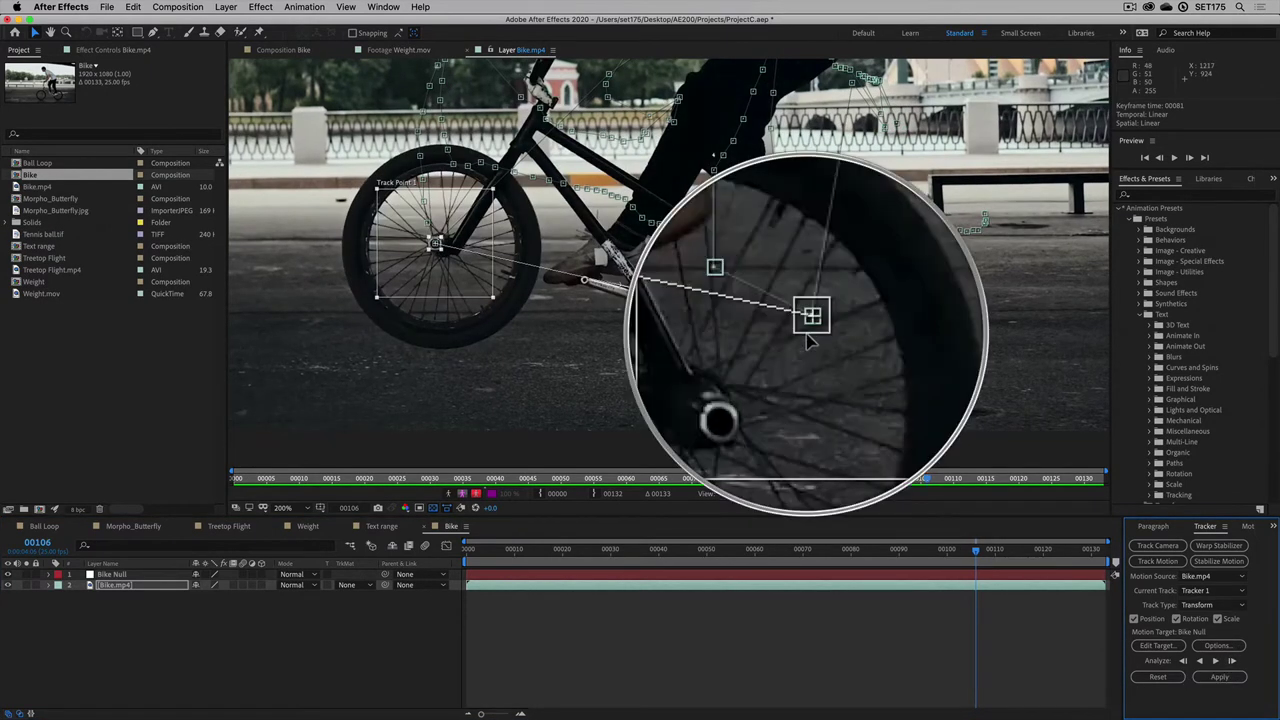
drag(810, 340, 777, 367)
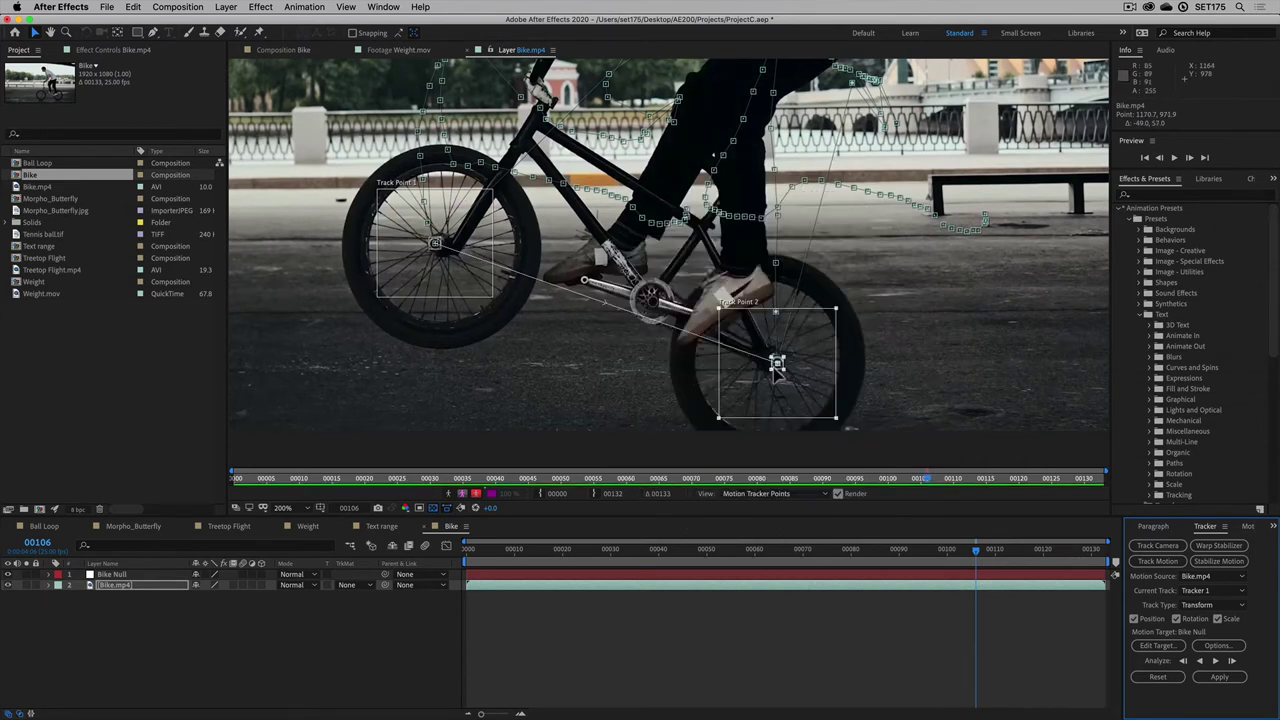
Step: Analyze both wheel tracks one frame at a time from frame 106 through frame 126
click(1231, 662)
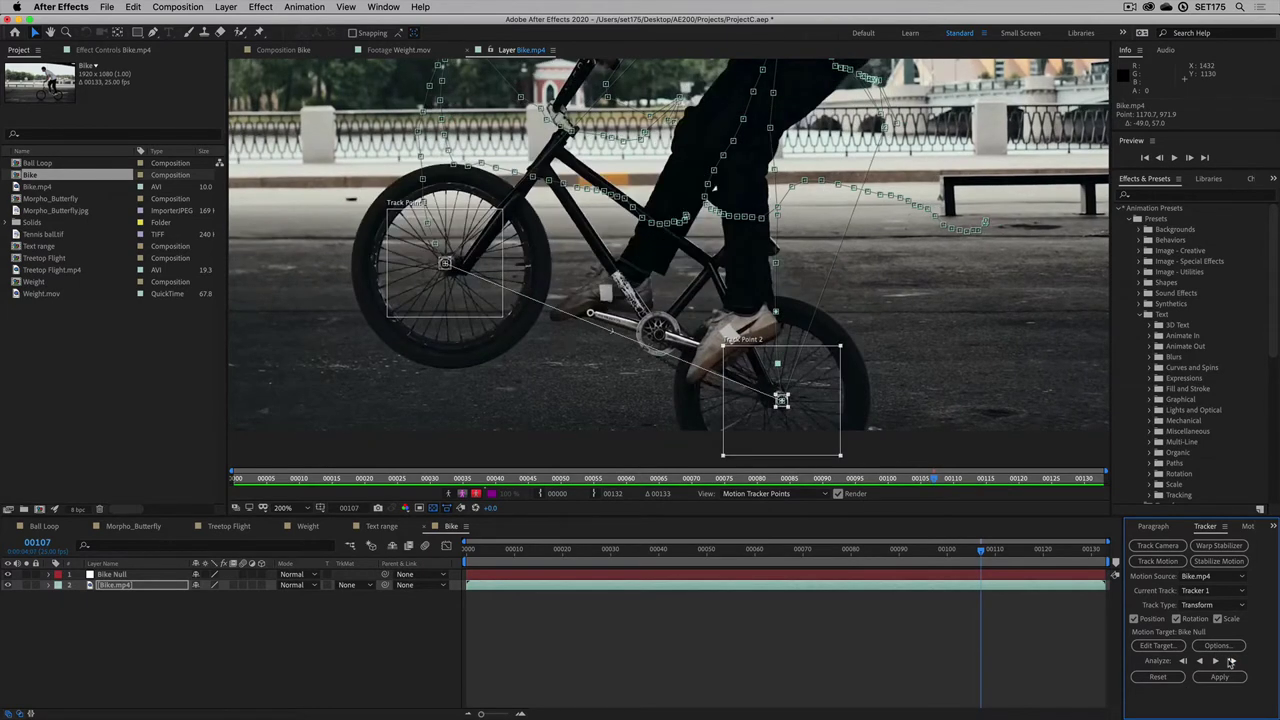
click(1231, 662)
click(1231, 662)
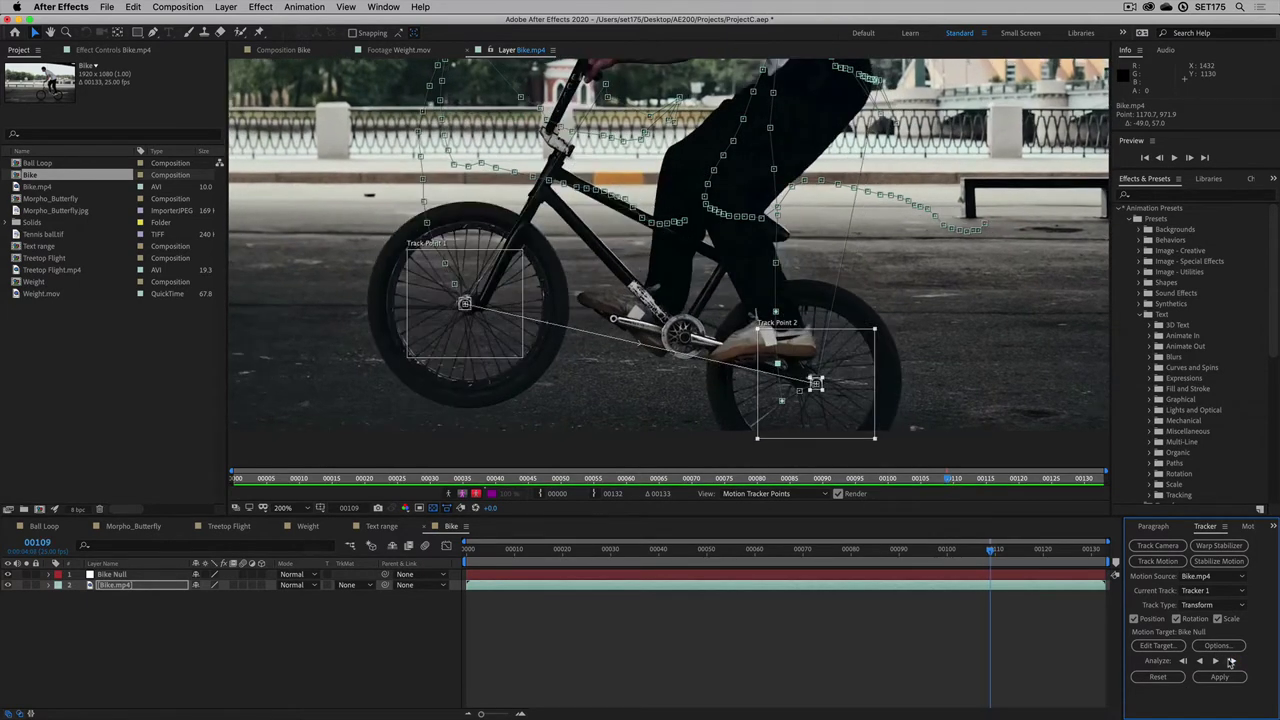
click(1231, 662)
click(1231, 662)
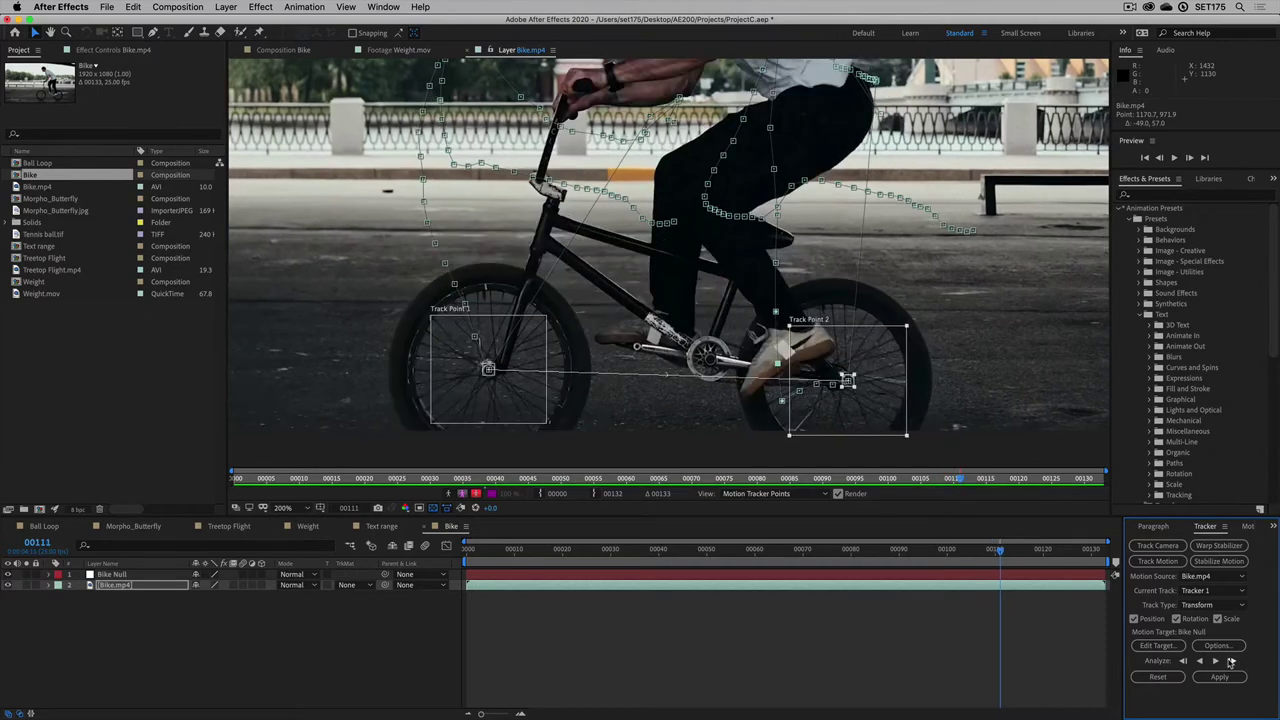
click(1231, 662)
click(1231, 662)
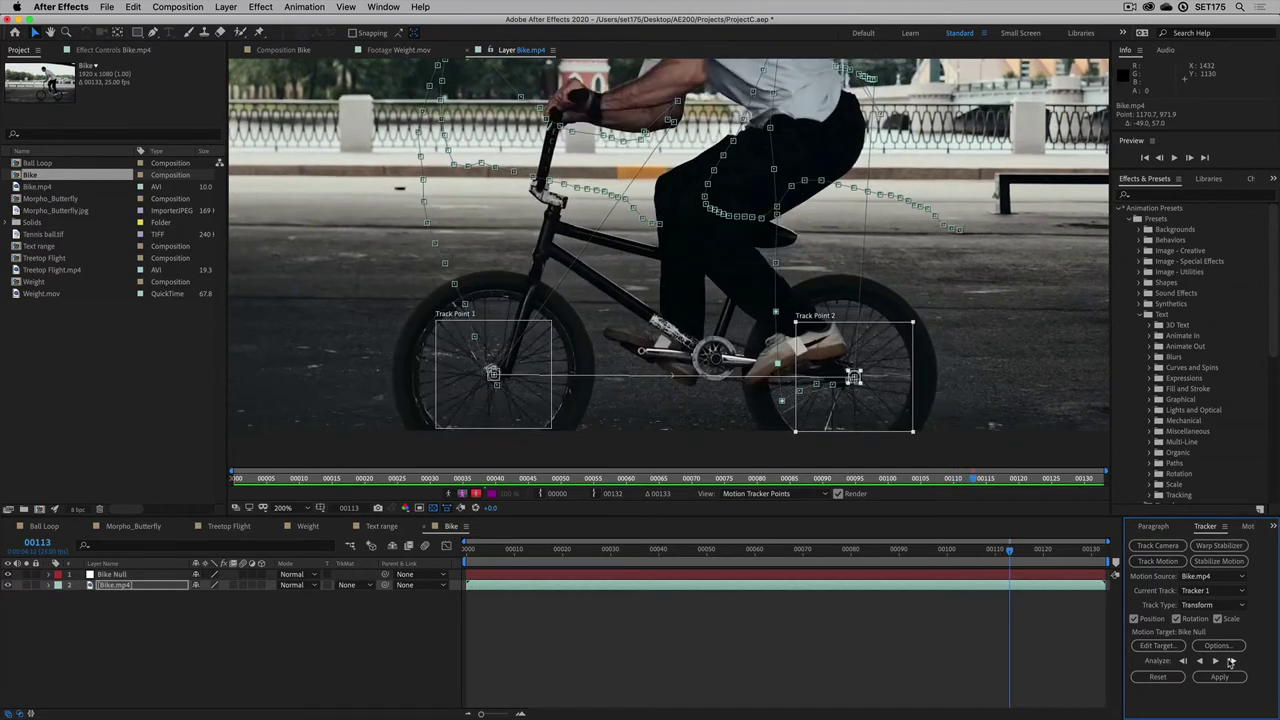
click(1231, 662)
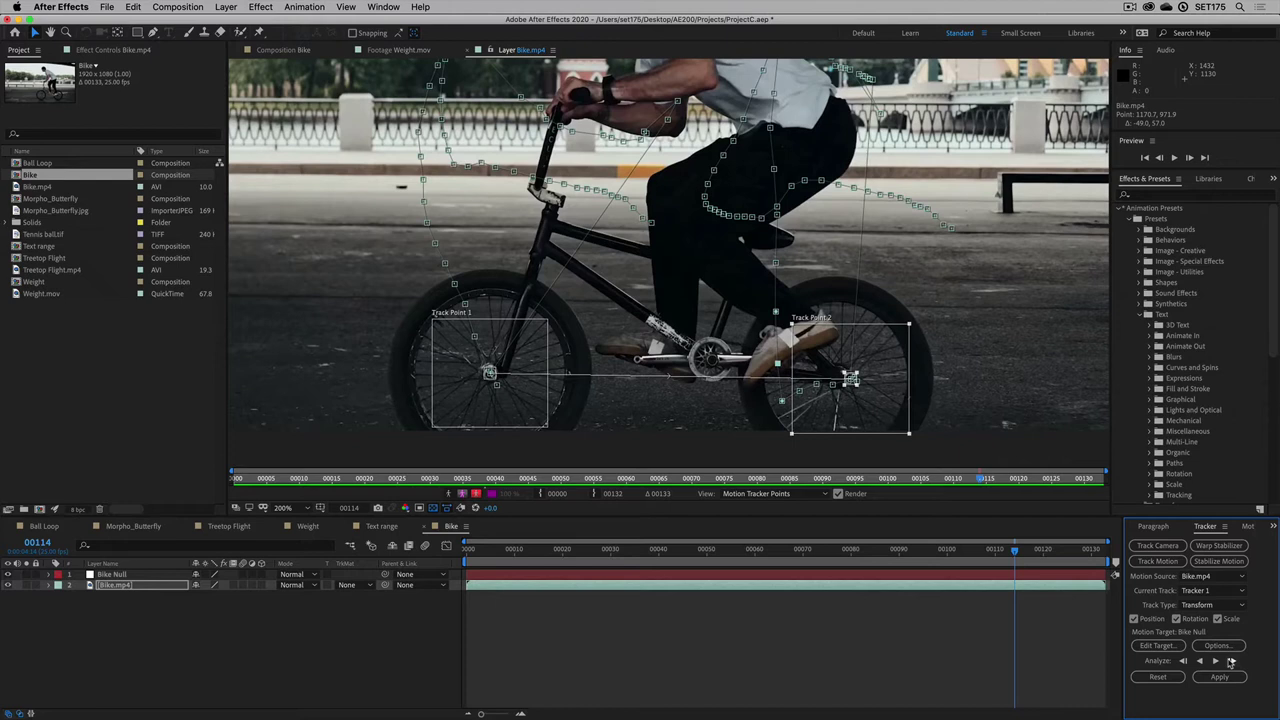
click(1231, 662)
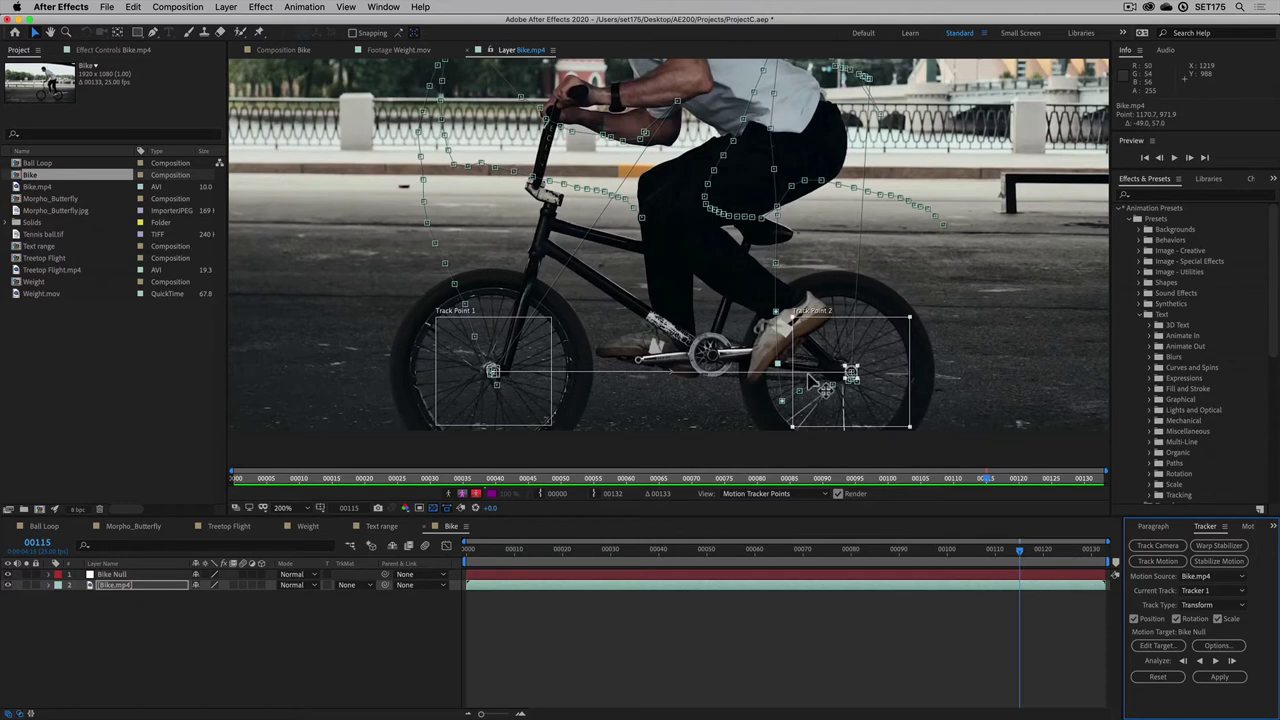
click(1233, 662)
click(1233, 662)
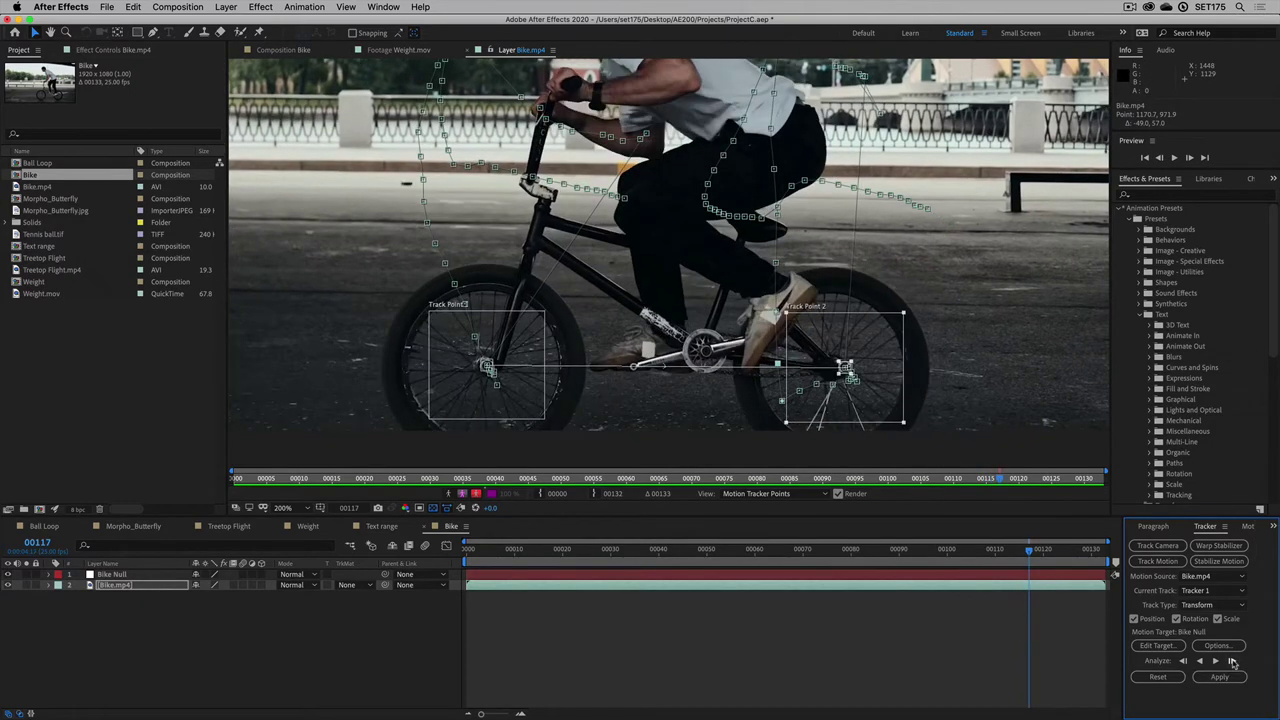
click(1233, 662)
click(1233, 662)
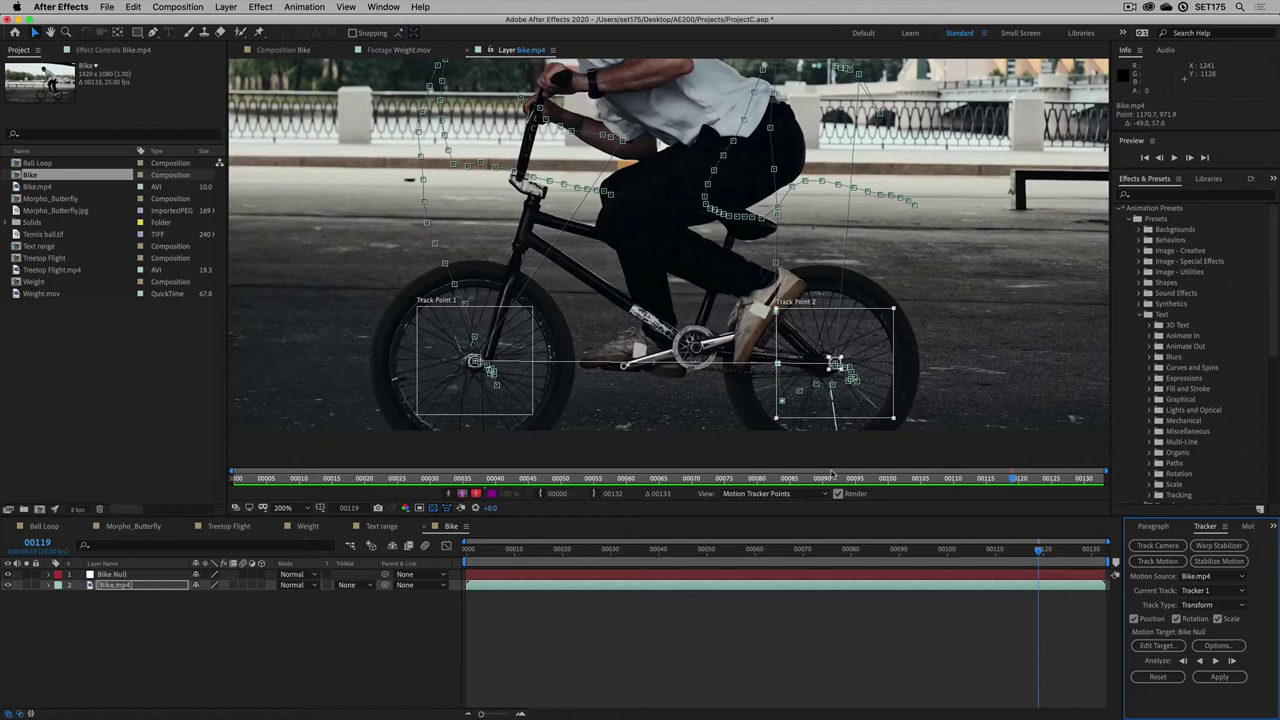
click(1233, 662)
click(1233, 662)
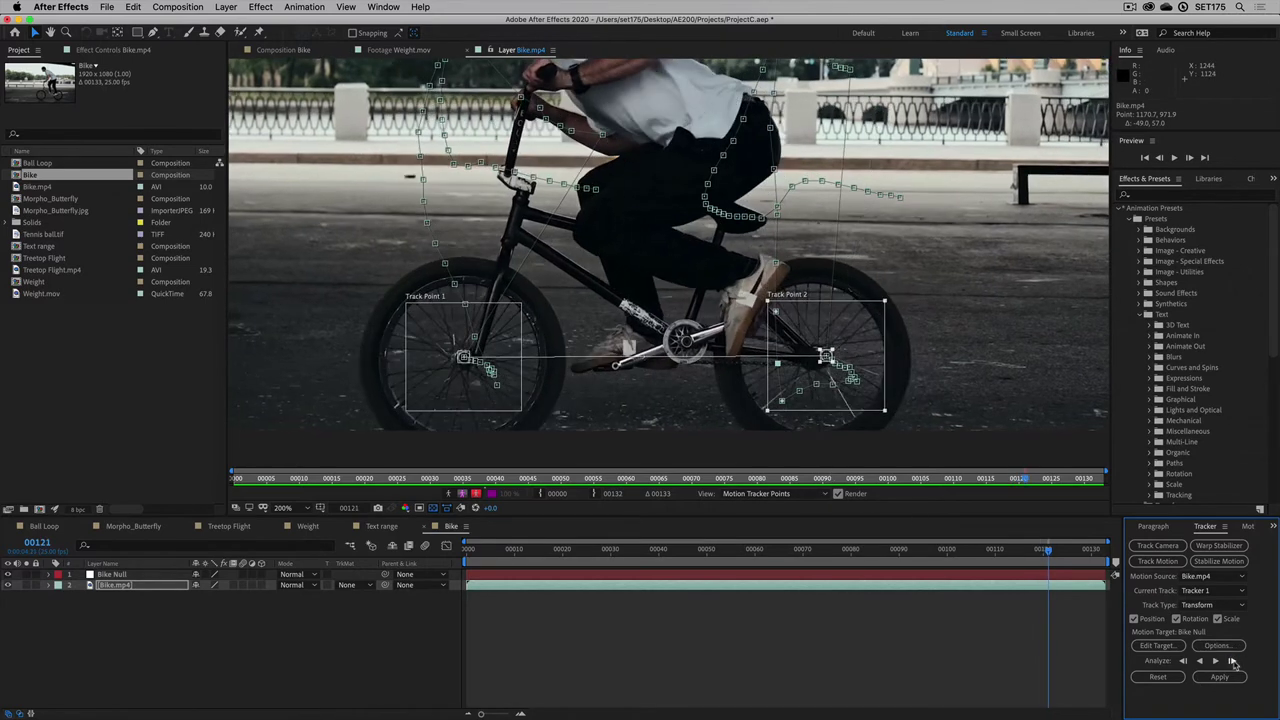
click(1233, 662)
click(1233, 662)
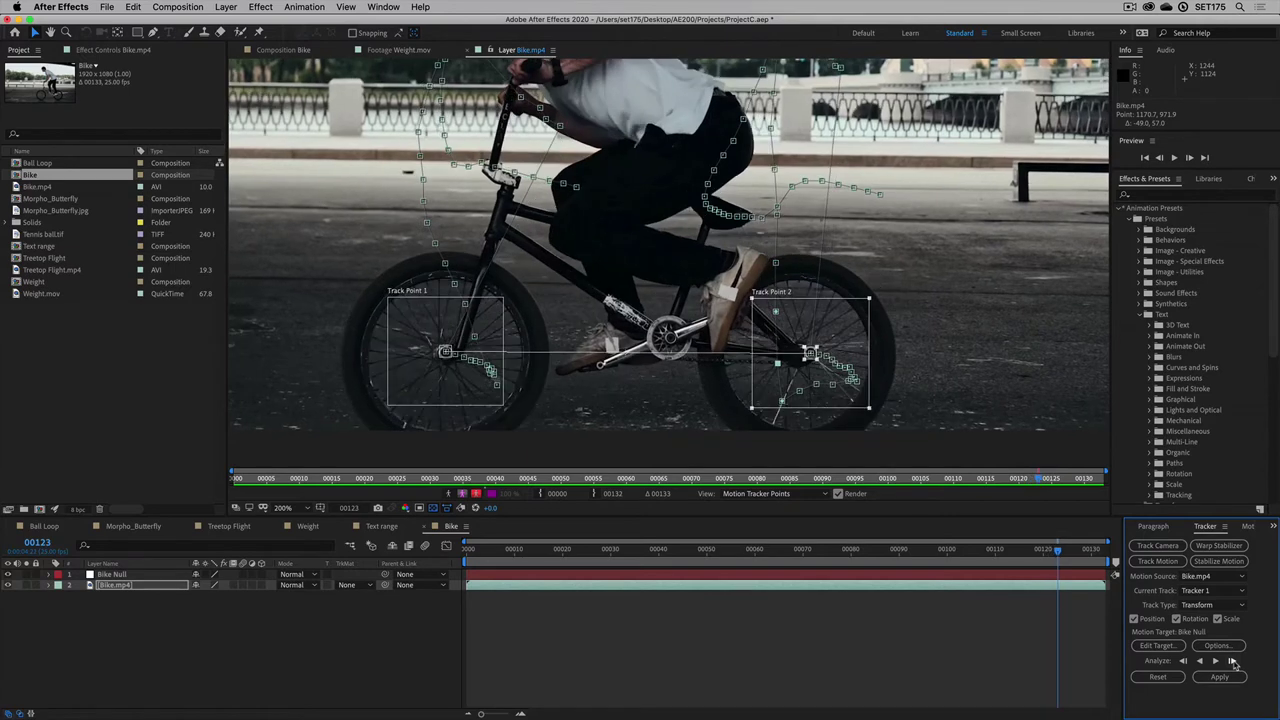
click(1233, 662)
click(1233, 662)
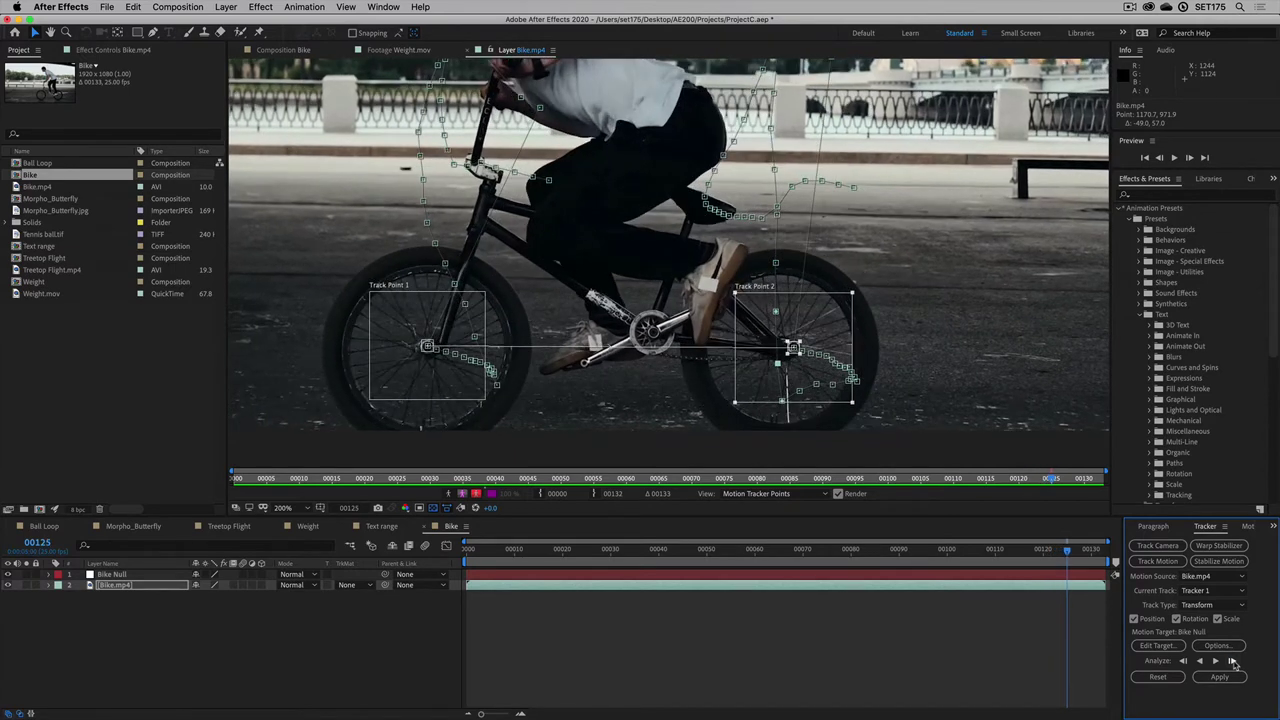
click(1233, 662)
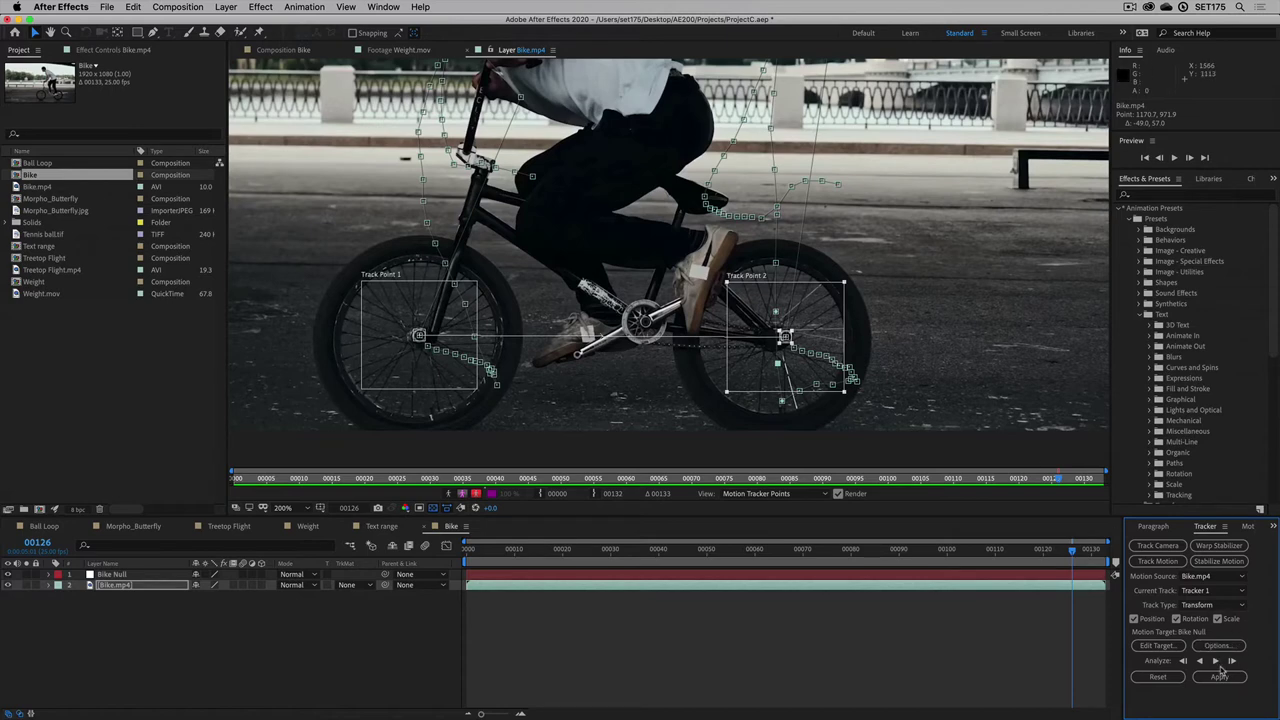
Step: Pan the Layer viewer and analyze both tracks frame by frame from 127 to the final frame 132
key(h)
drag(994, 357, 939, 467)
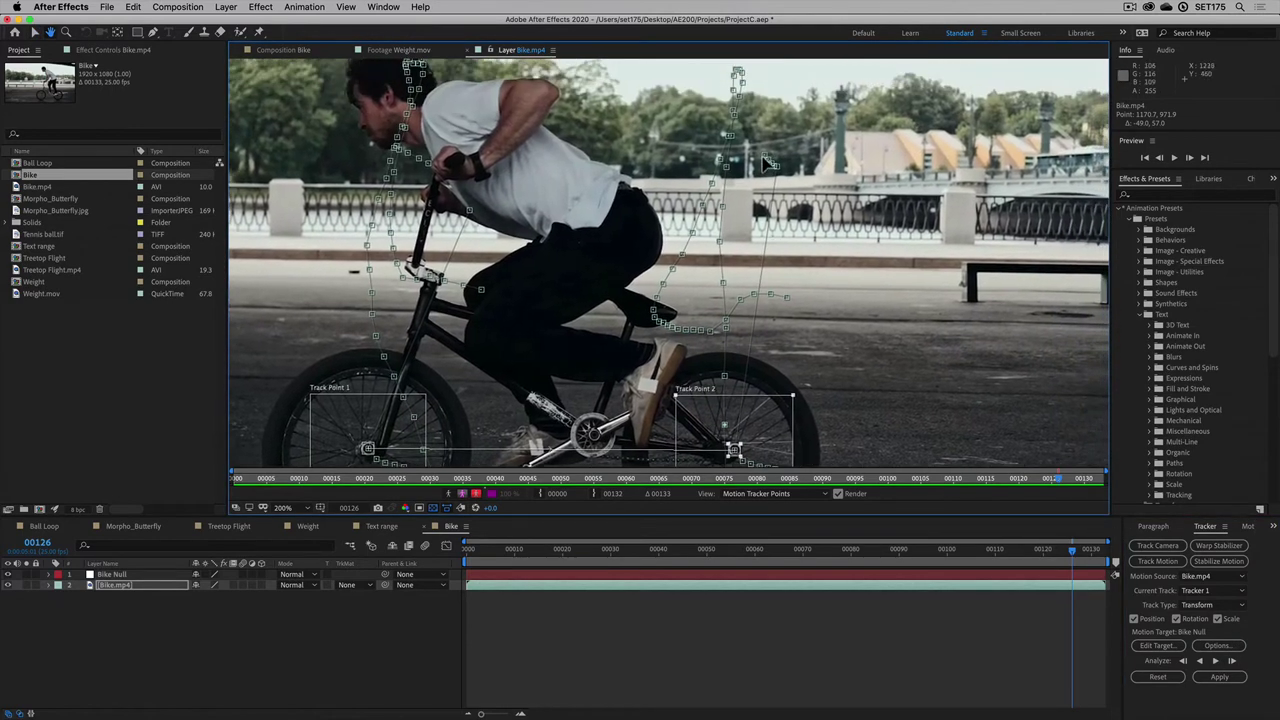
key(v)
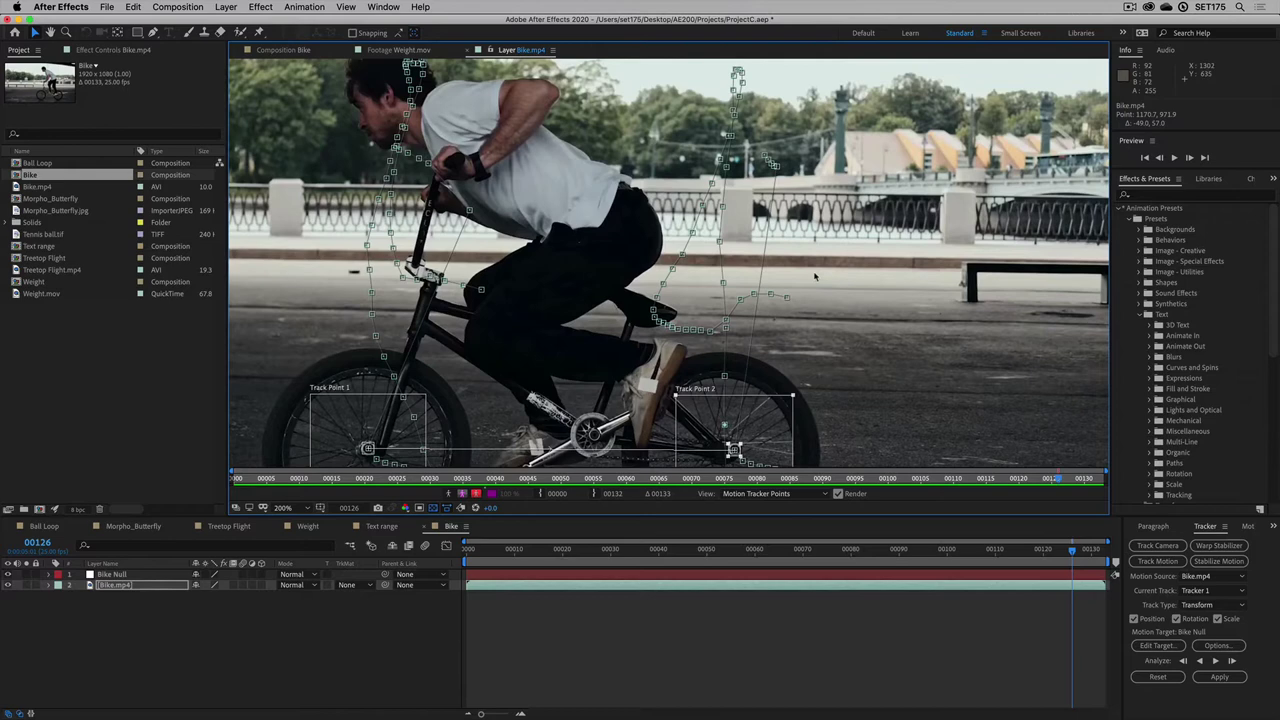
scroll(830, 276, left, 4)
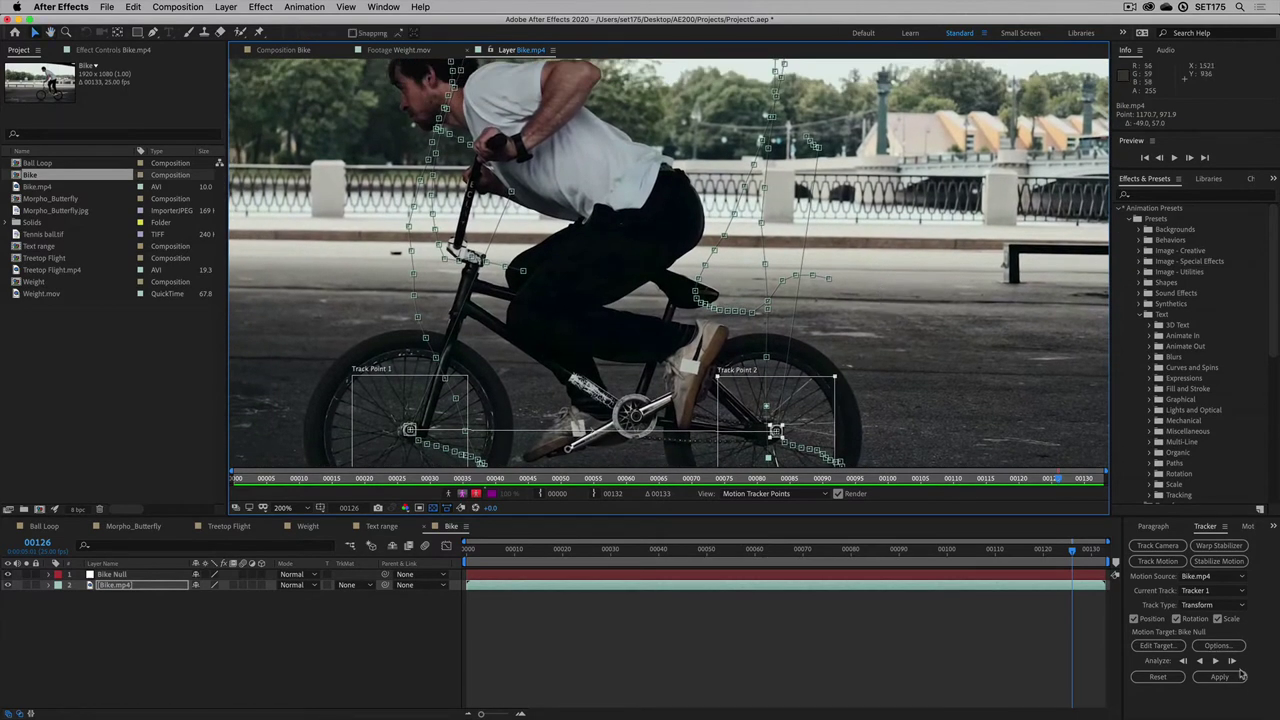
click(1232, 662)
click(1232, 662)
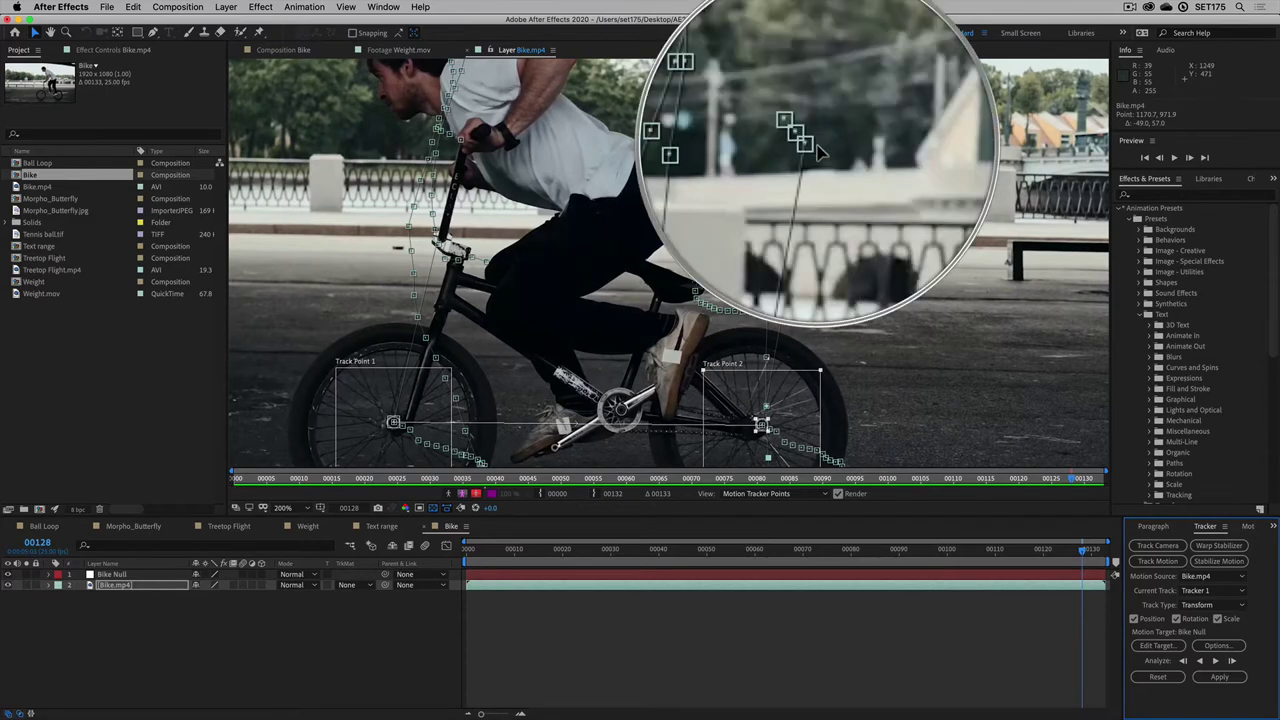
click(1232, 662)
click(1232, 662)
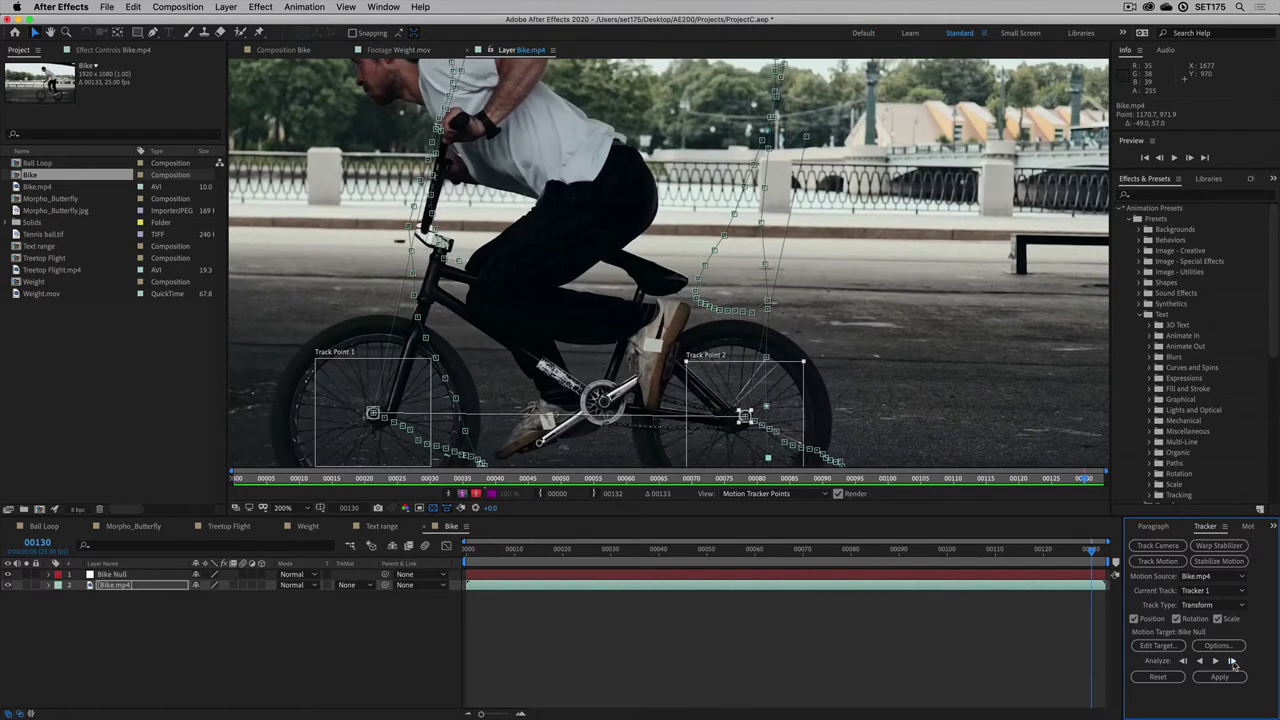
click(1232, 662)
click(1232, 662)
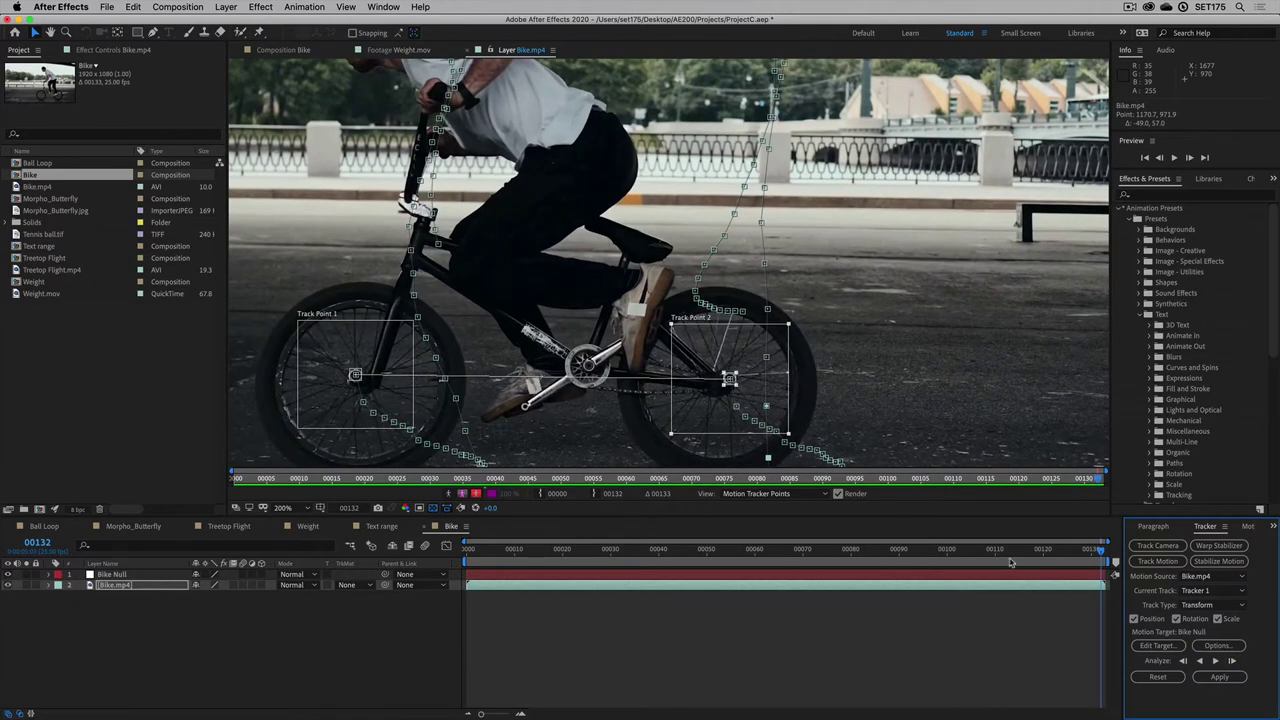
Step: Check both track points sit on the hubs, recentre the wheels, and zoom back to 100%
click(357, 380)
click(729, 388)
scroll(680, 322, down, 2)
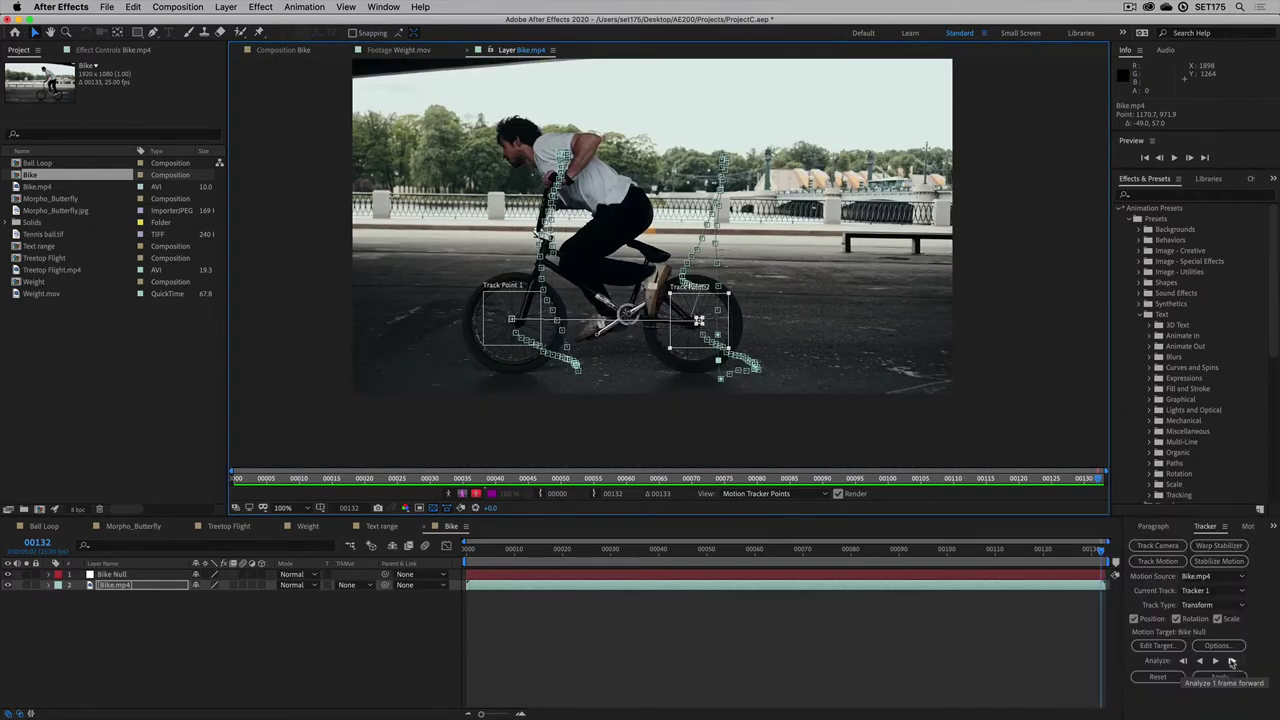
scroll(796, 340, up, 2)
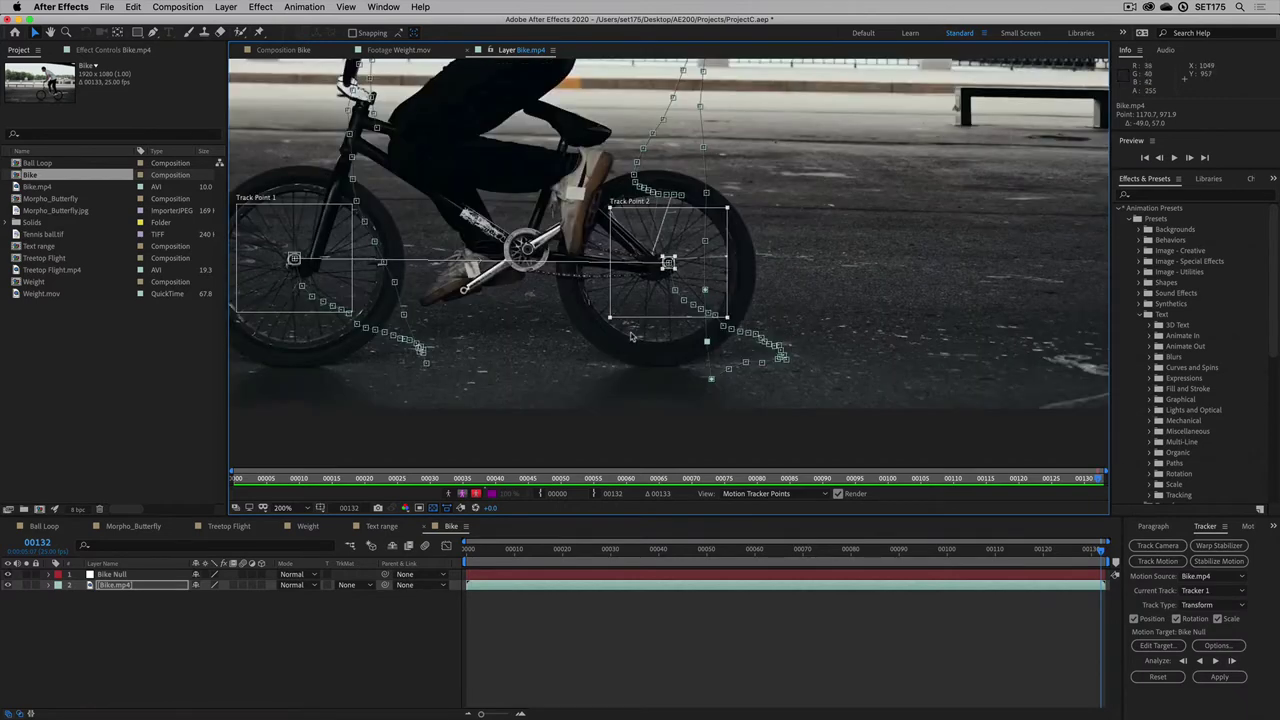
drag(636, 336, 770, 437)
key(v)
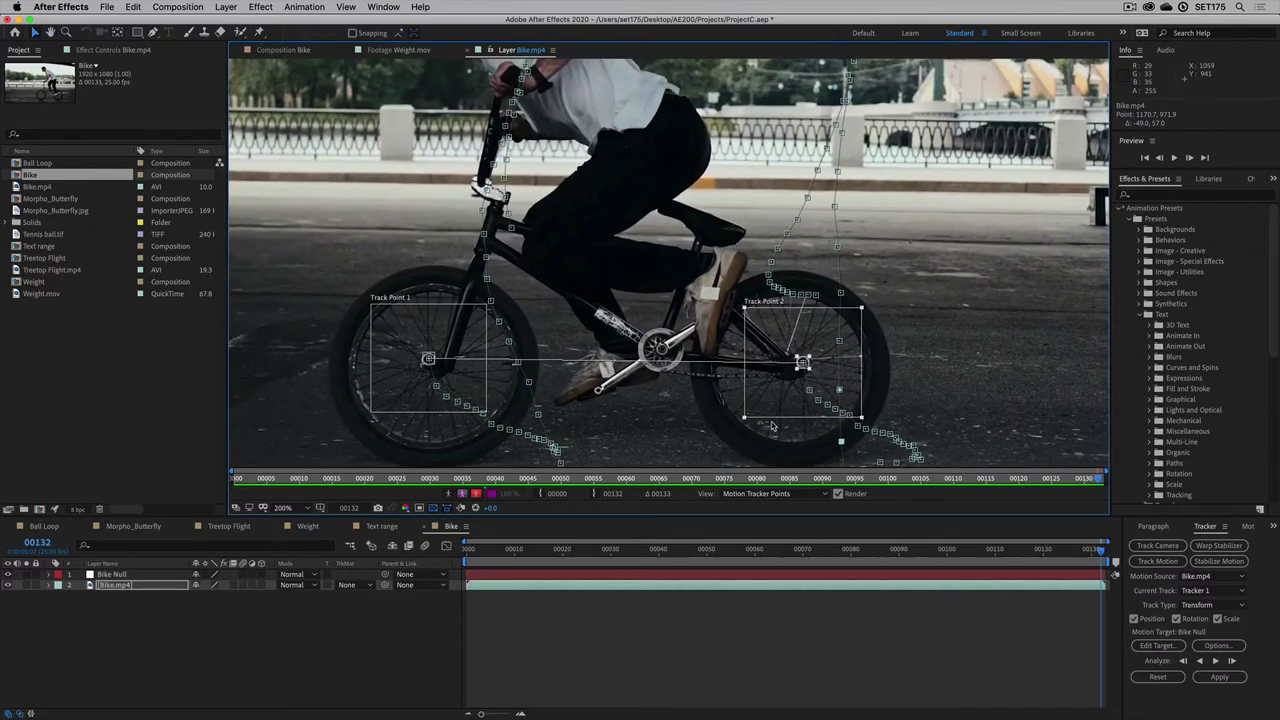
key(comma)
key(comma)
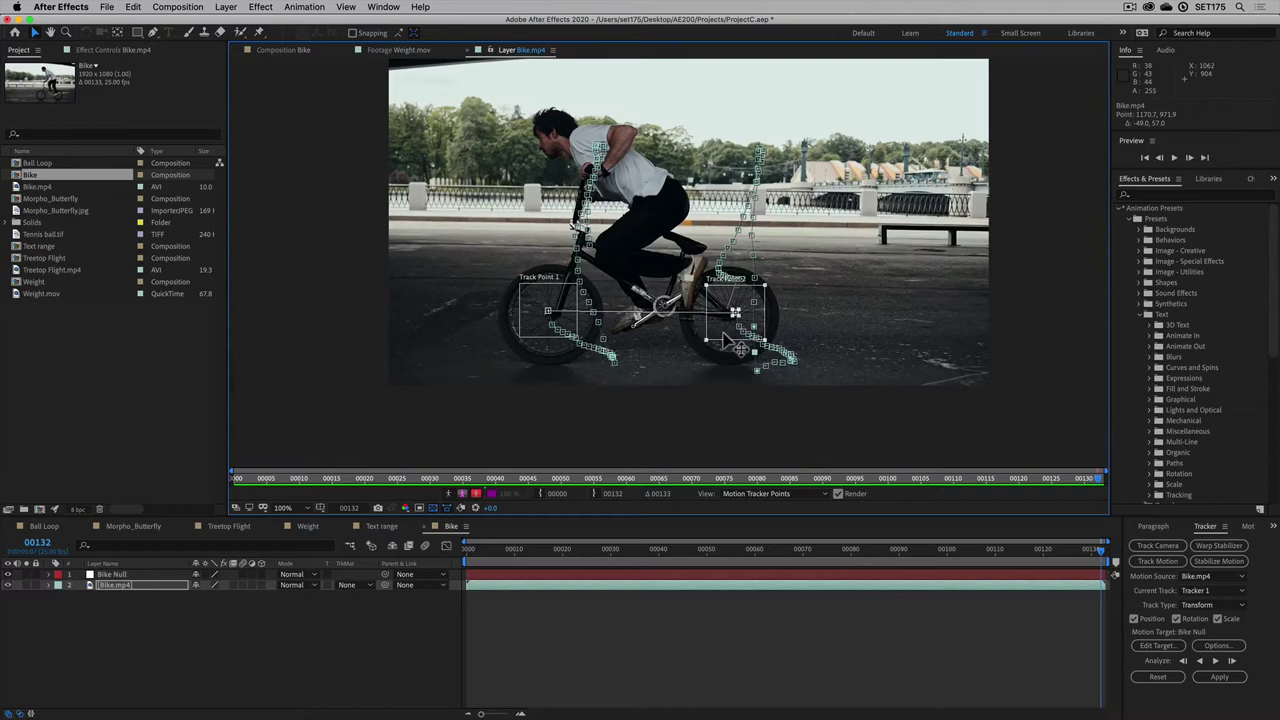
Step: Apply the wheel tracking data to Bike Null in X and Y
click(1219, 678)
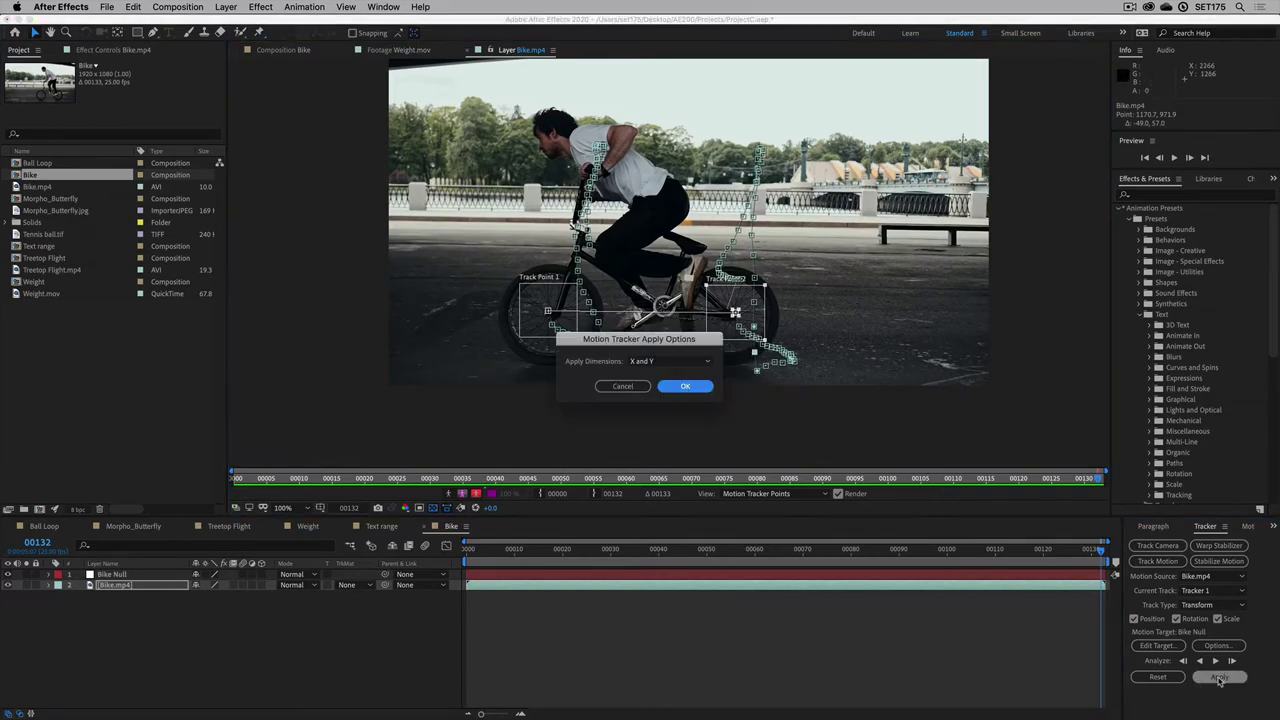
click(701, 388)
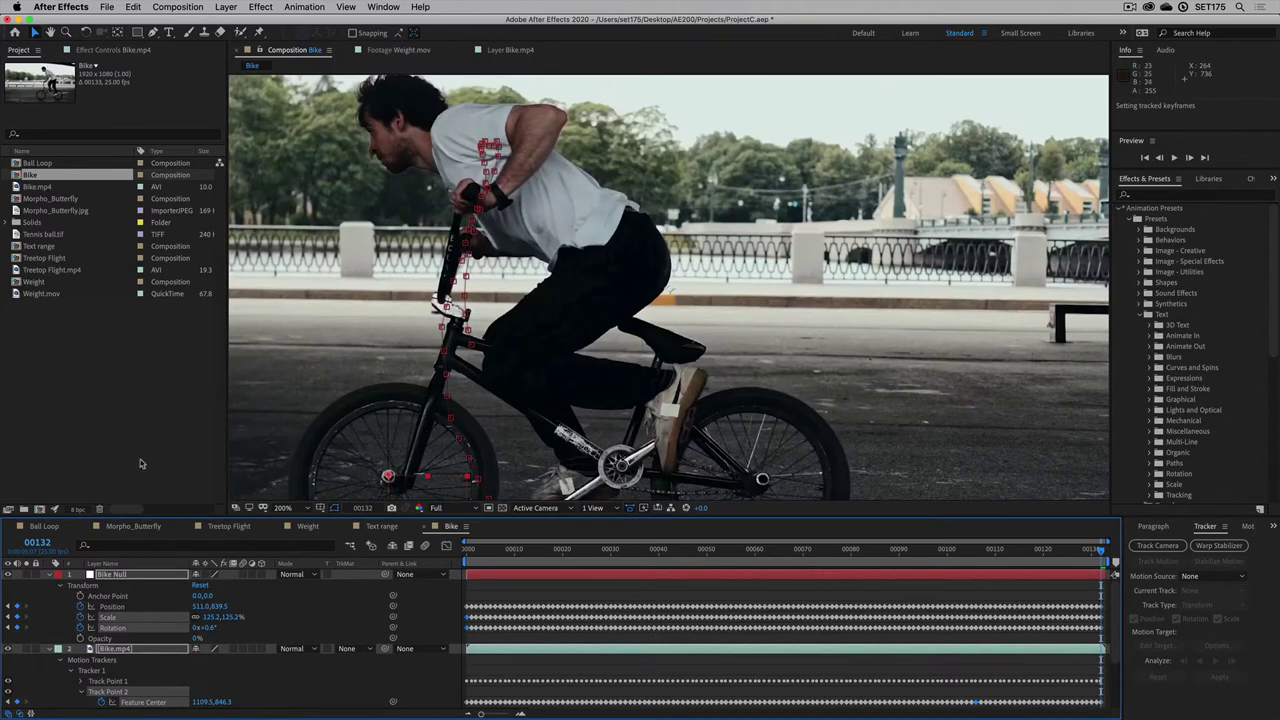
shift+click(108, 652)
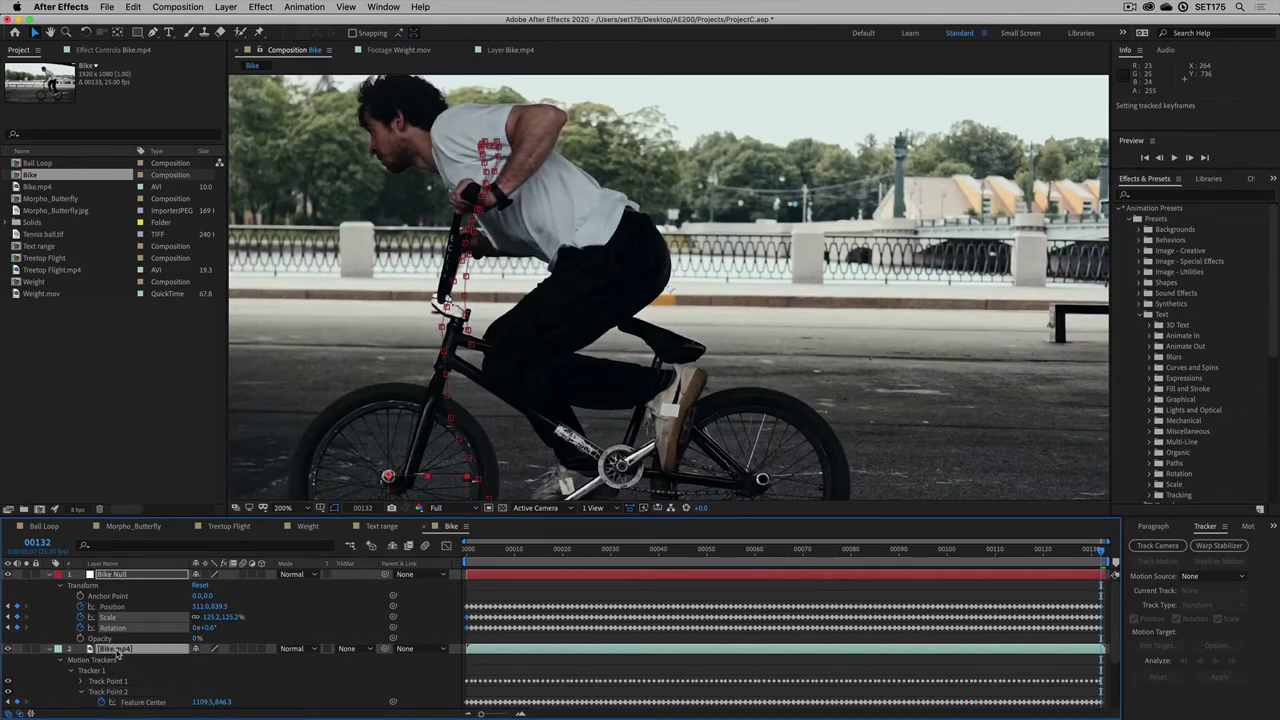
Step: Collapse the layers and scrub the timeline to review Bike Null's keyframed motion path
click(50, 650)
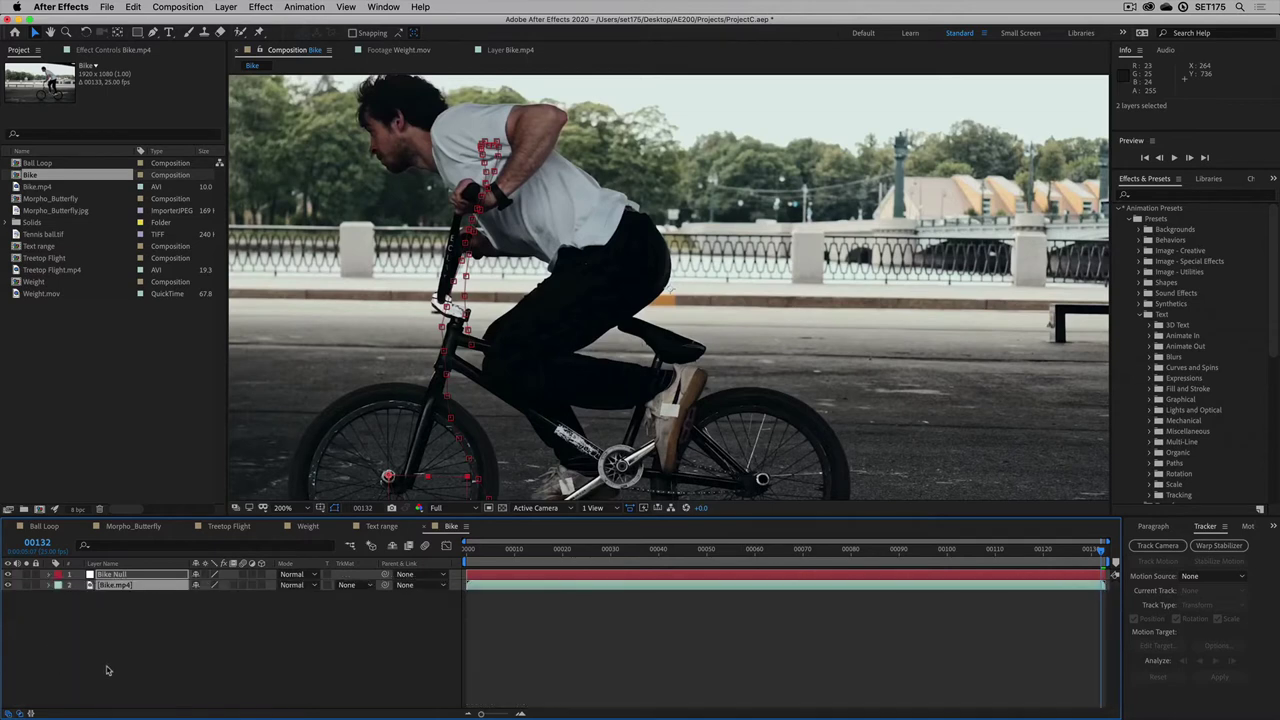
click(108, 670)
click(131, 578)
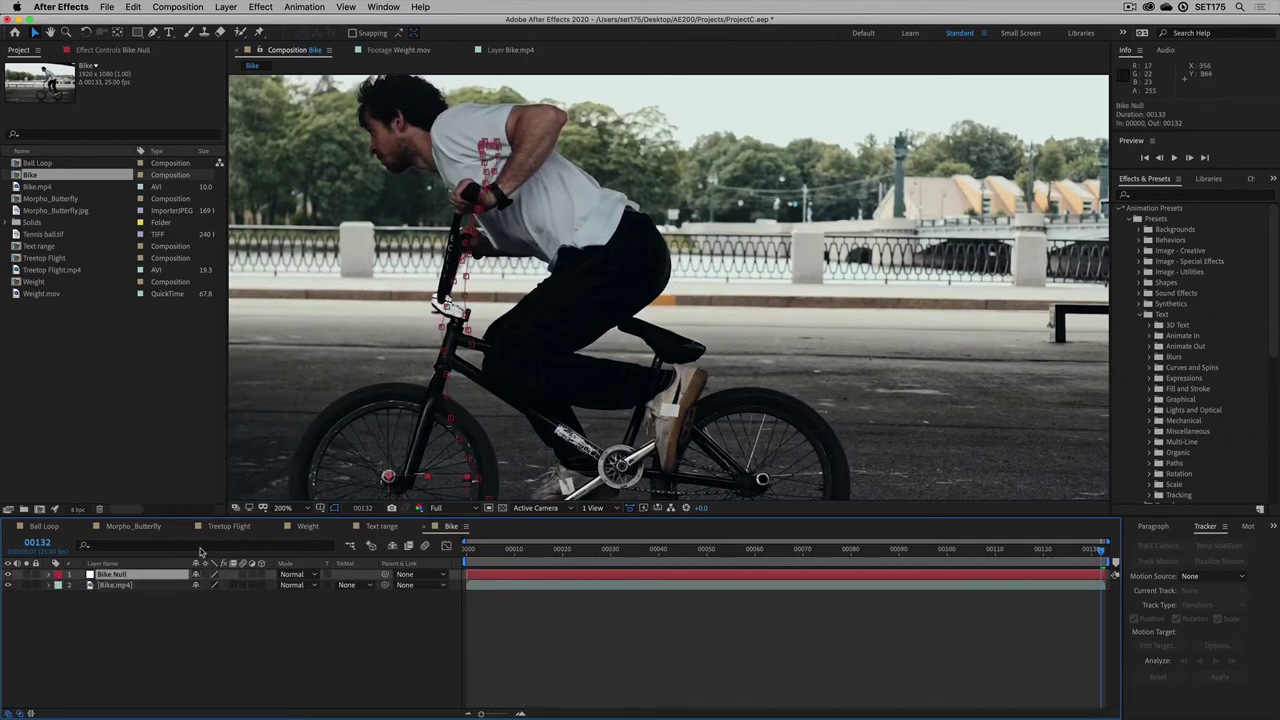
drag(605, 380, 707, 300)
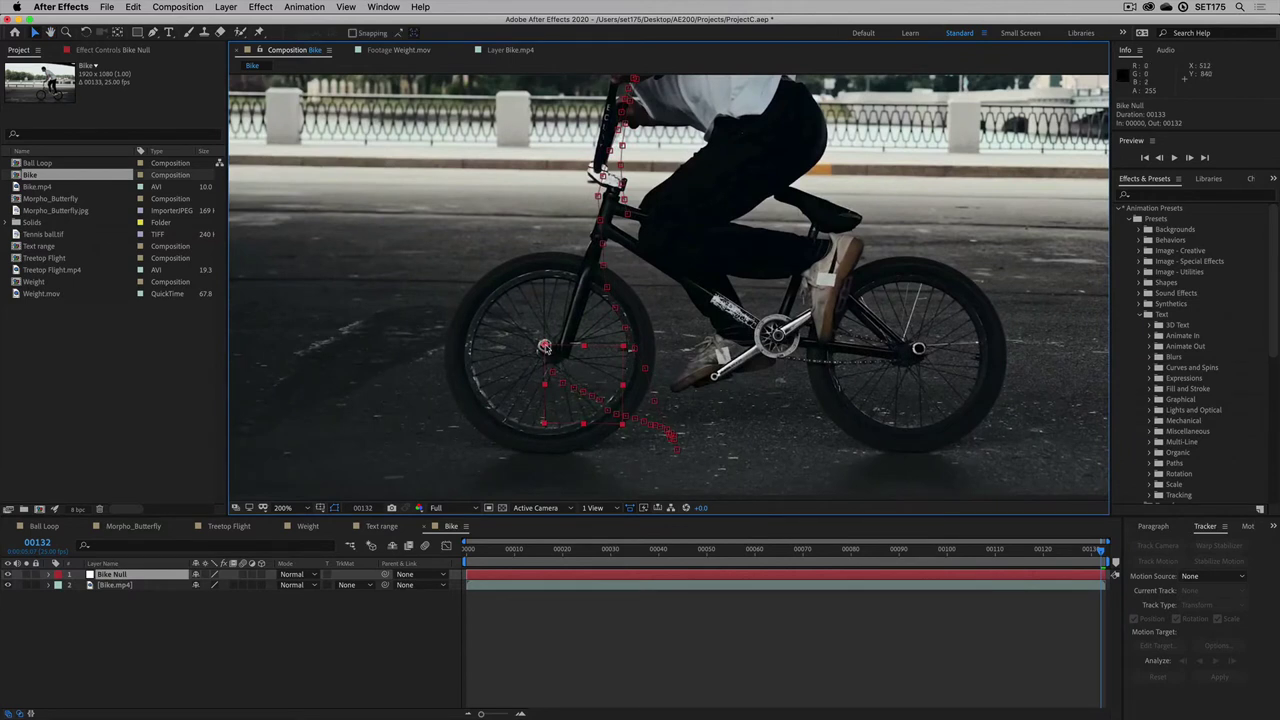
drag(549, 556, 775, 587)
key(comma)
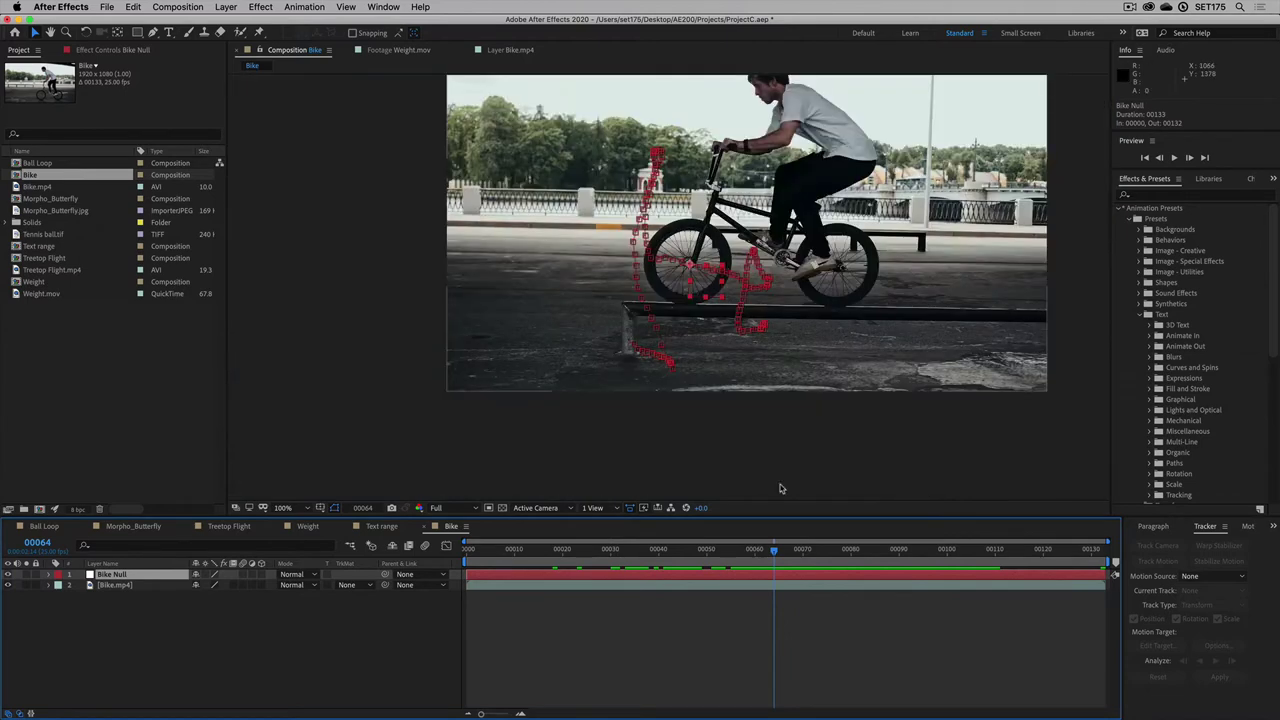
drag(796, 421, 712, 503)
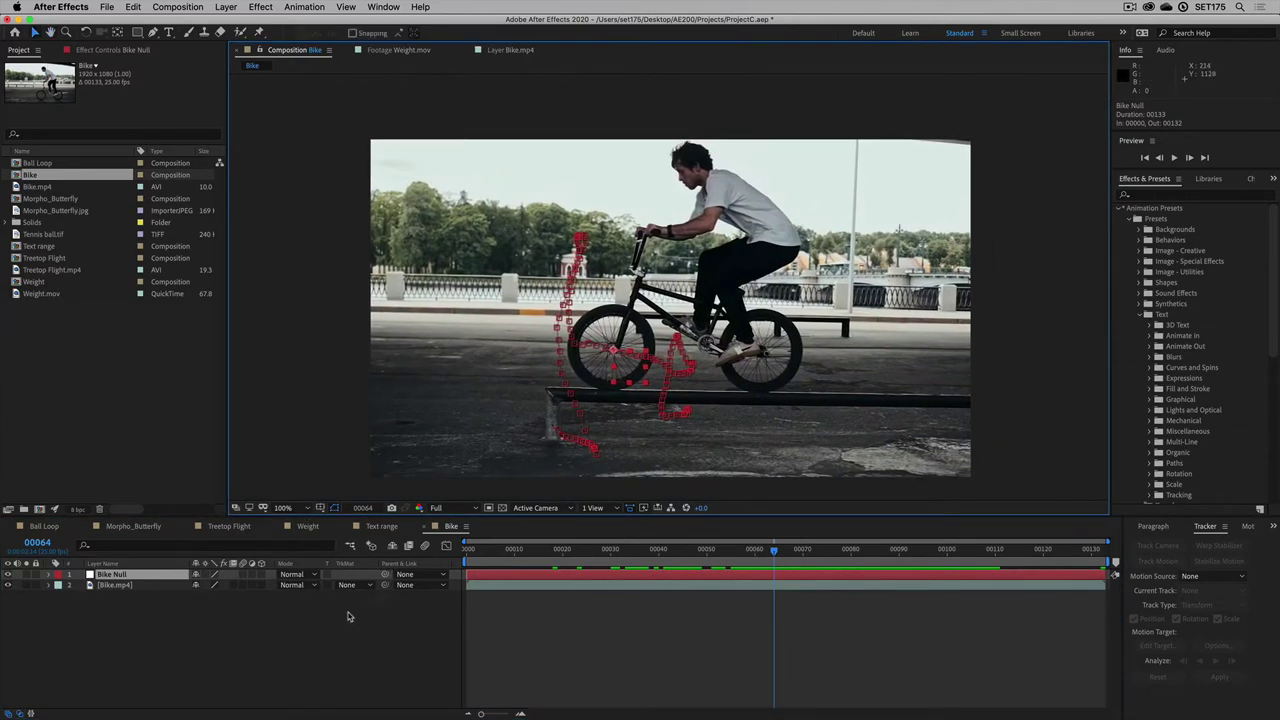
click(325, 623)
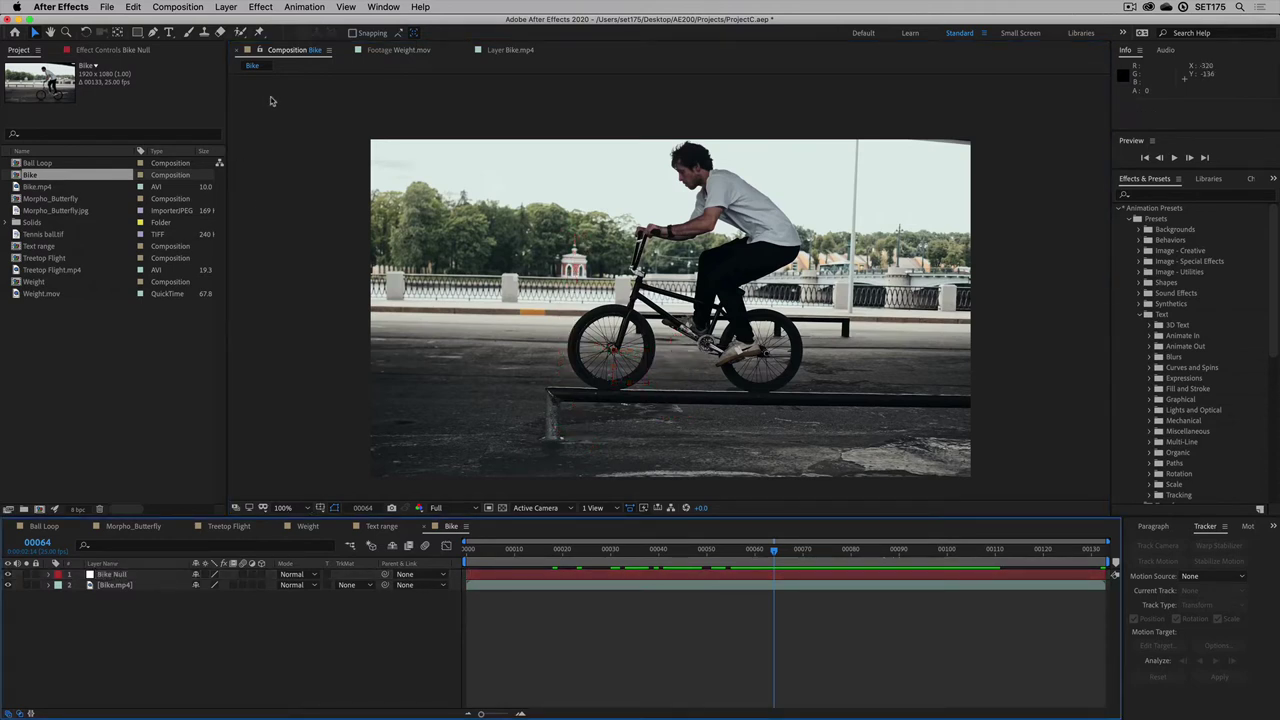
Step: Add a text layer reading 'BIKE' over the footage
click(168, 33)
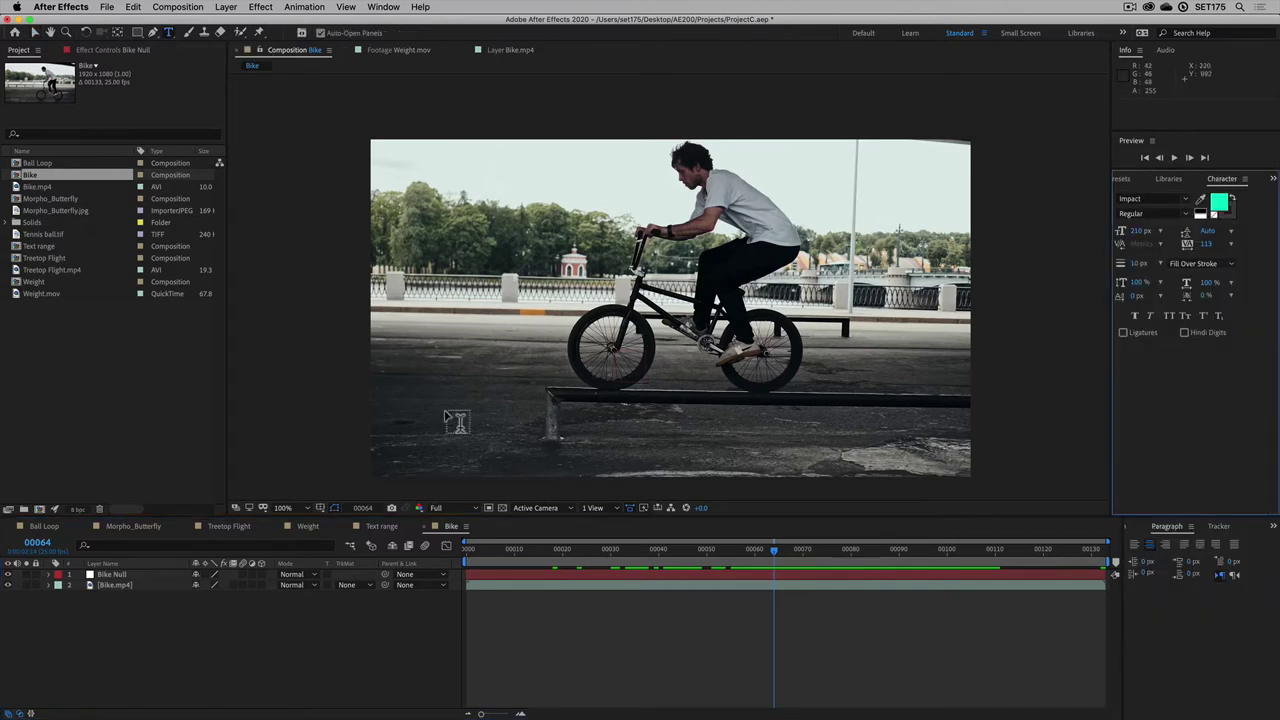
click(484, 363)
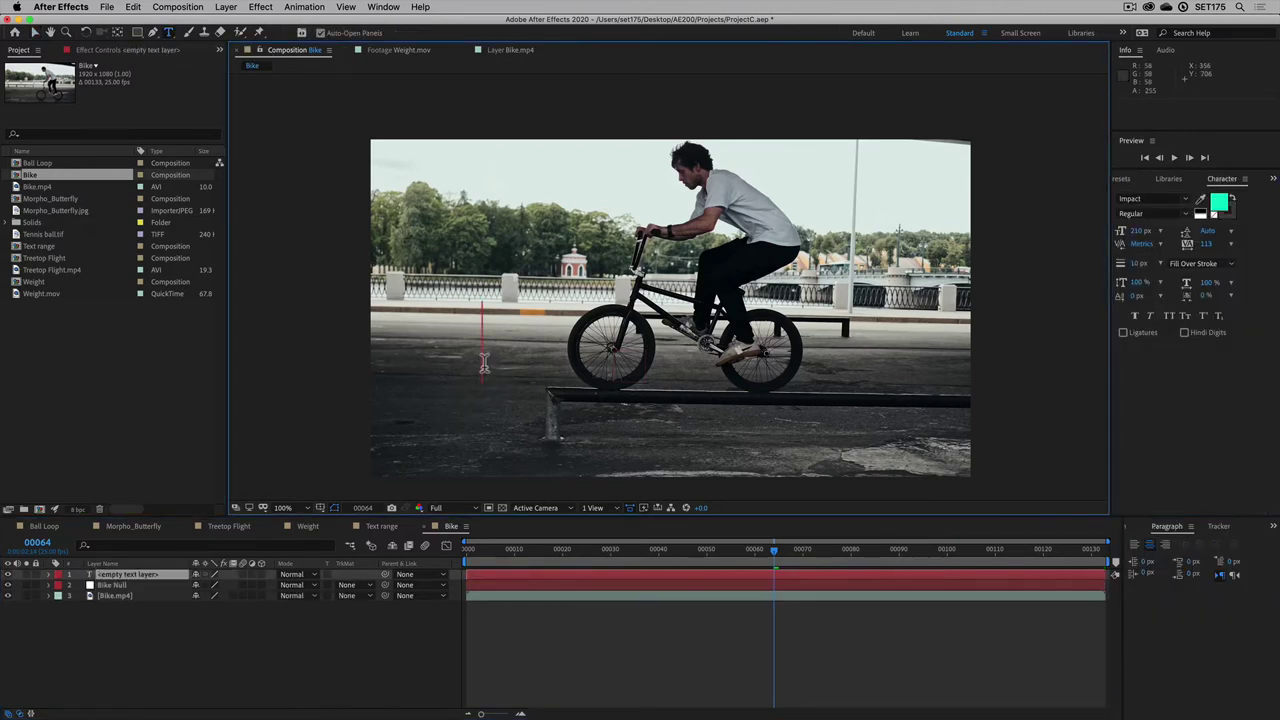
text(BIKE)
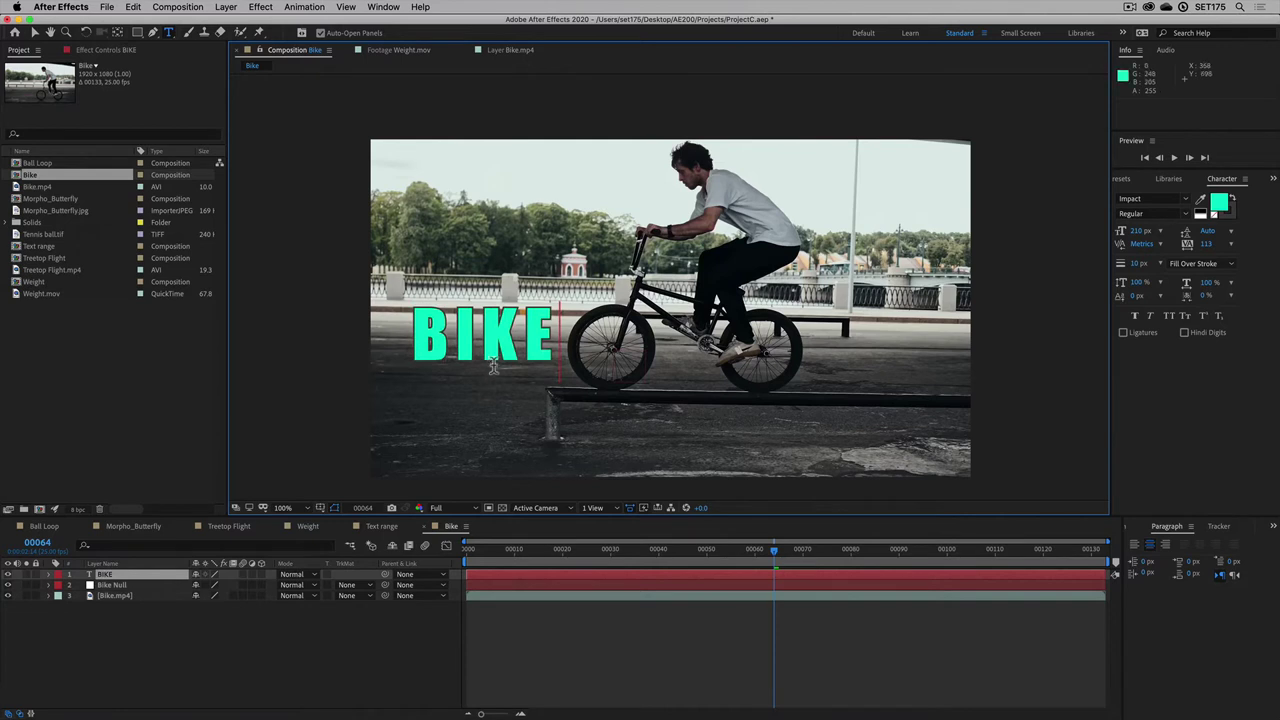
Step: Change the BIKE title's font from Impact to Marker Felt
double_click(103, 576)
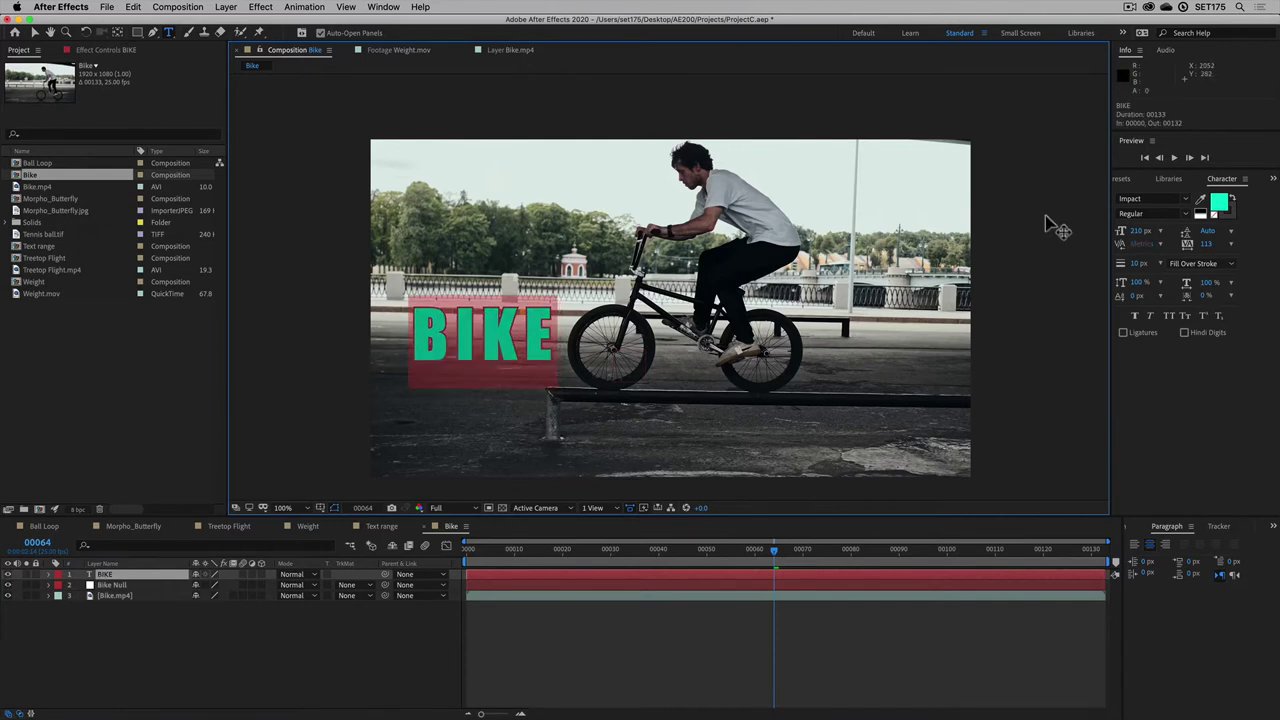
click(1188, 199)
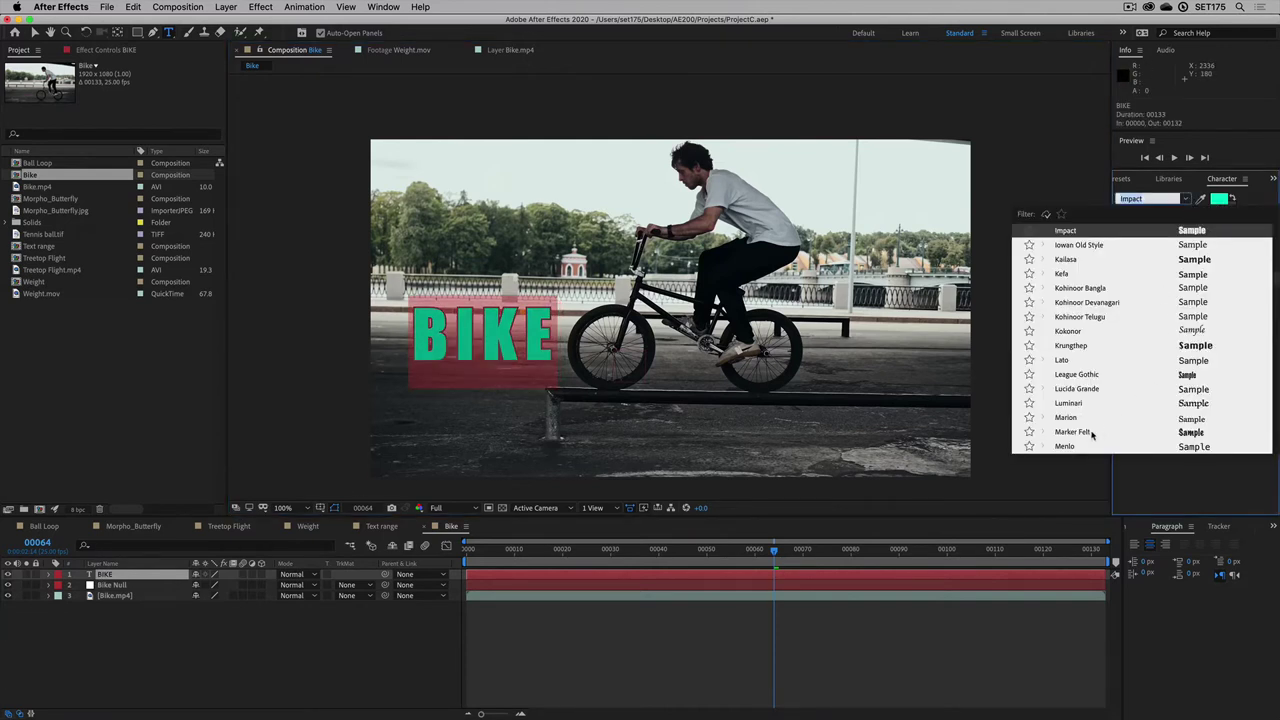
click(1091, 432)
Step: Browse the font list and close it, keeping Marker Felt
click(1186, 199)
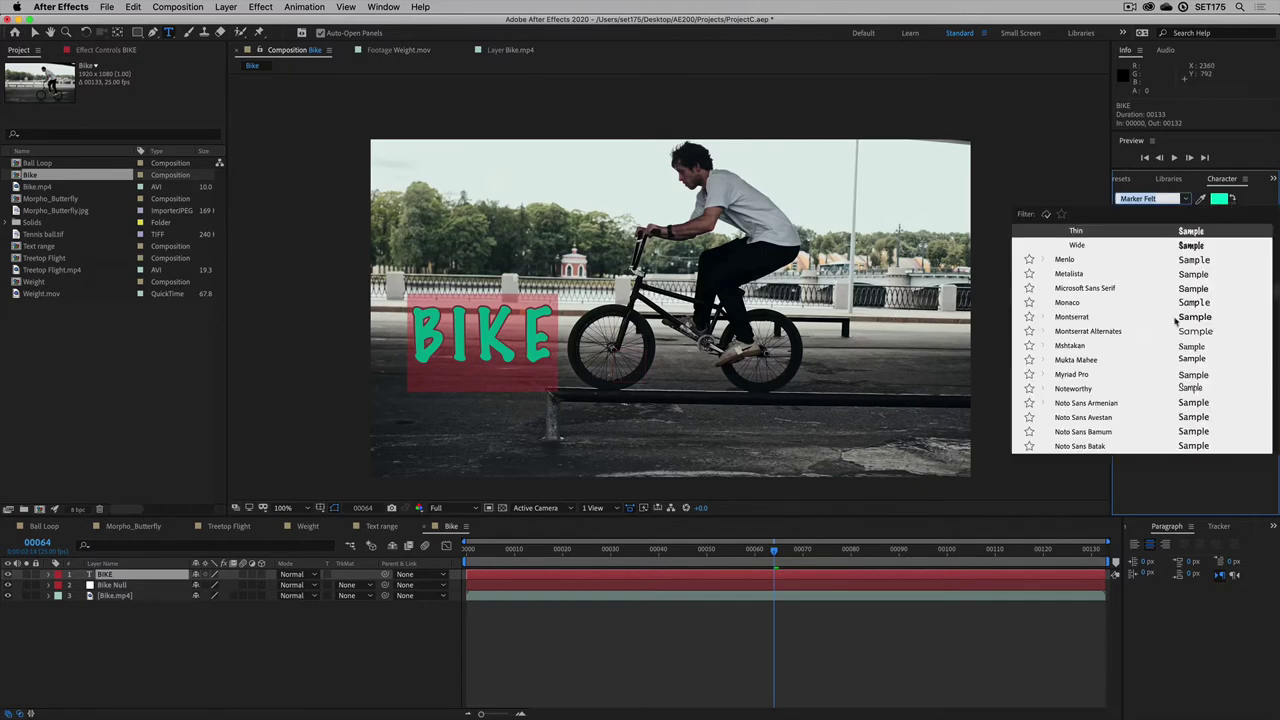
scroll(1140, 335, up, 10)
scroll(1138, 336, down, 15)
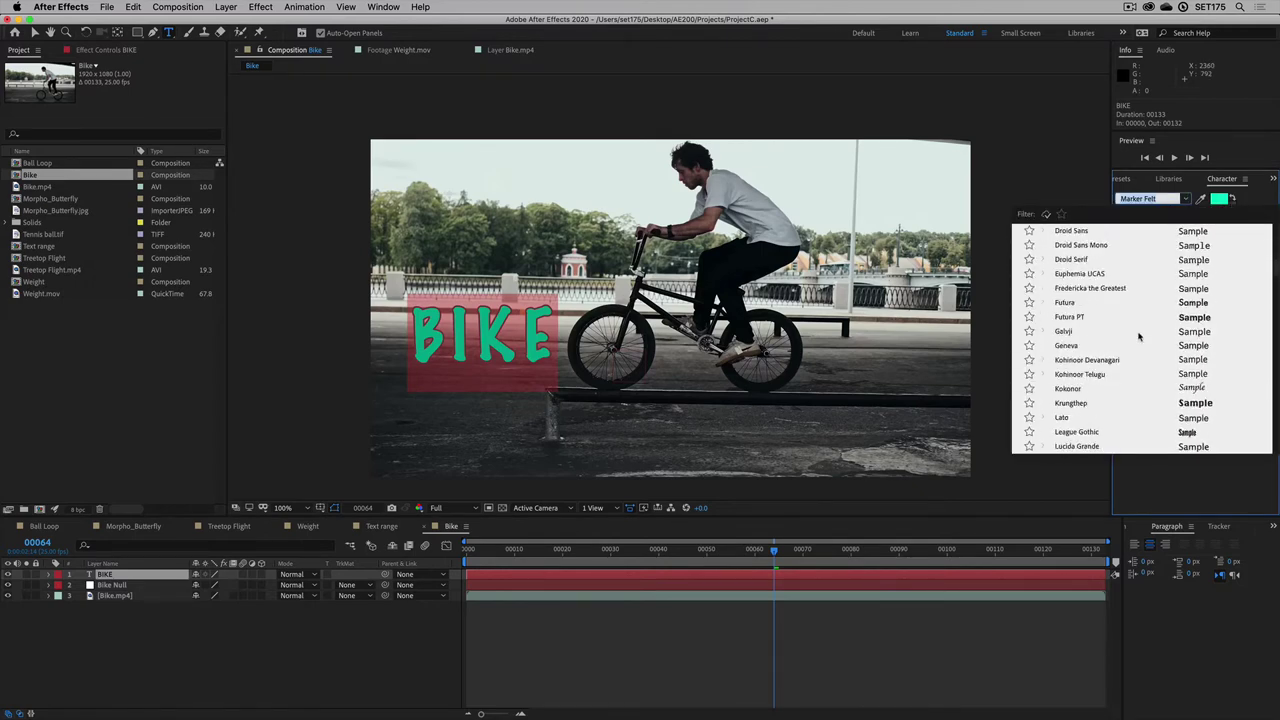
scroll(1138, 336, down, 15)
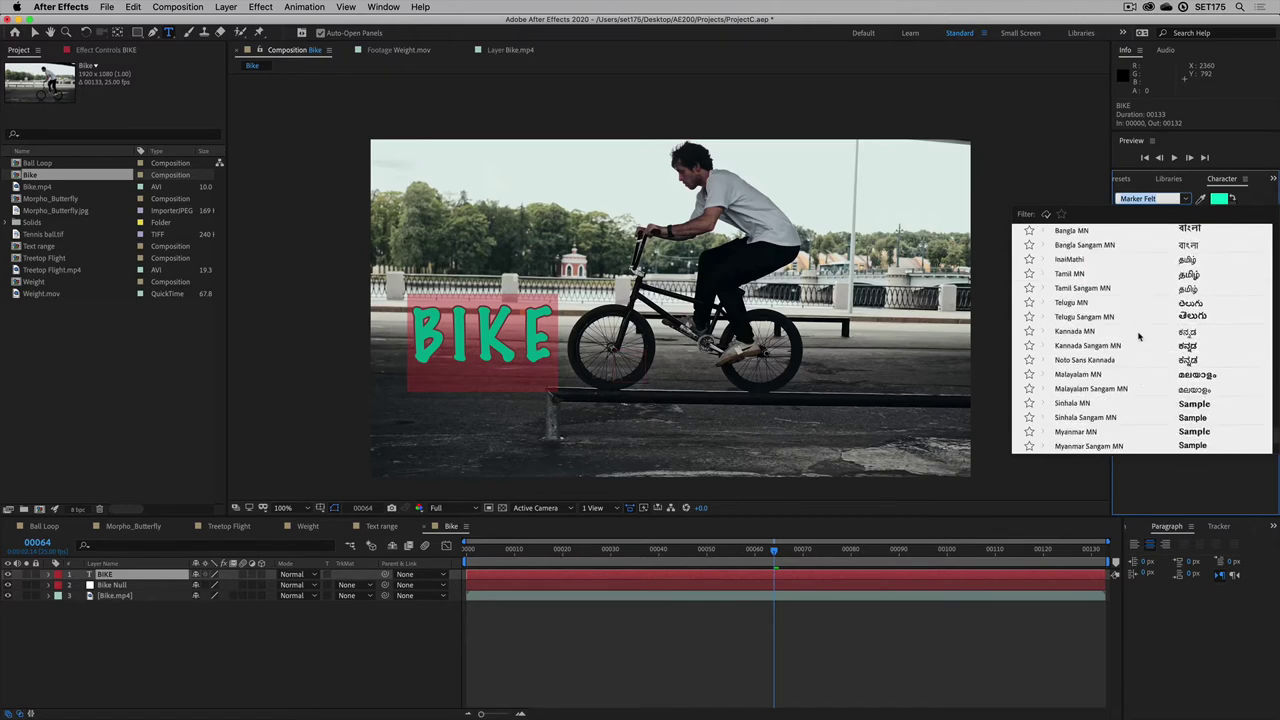
scroll(1138, 336, up, 15)
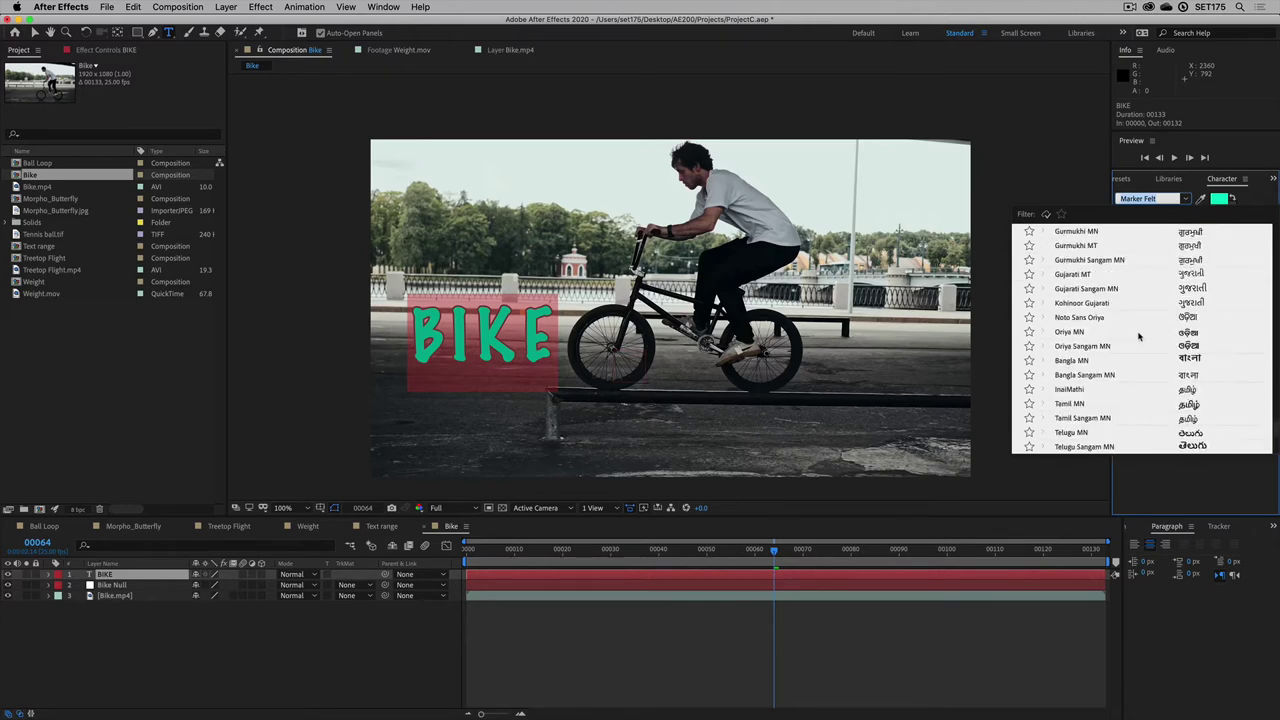
scroll(1138, 336, up, 10)
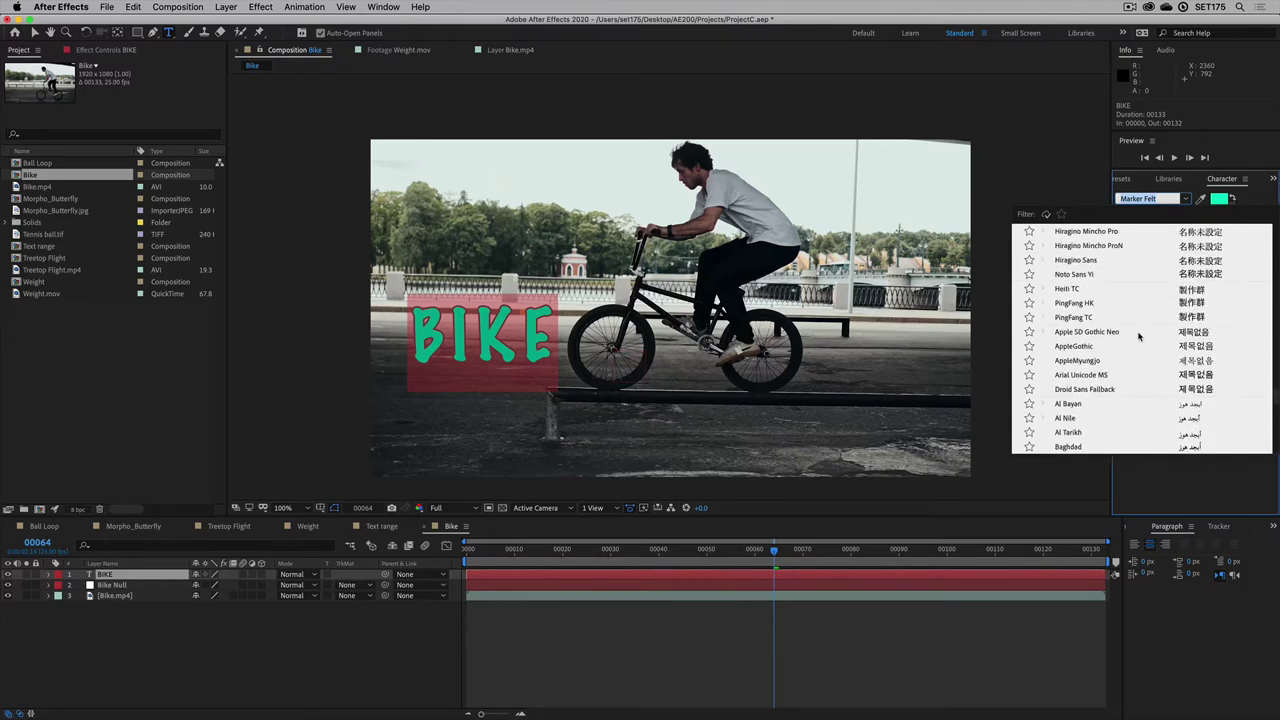
scroll(1138, 336, up, 10)
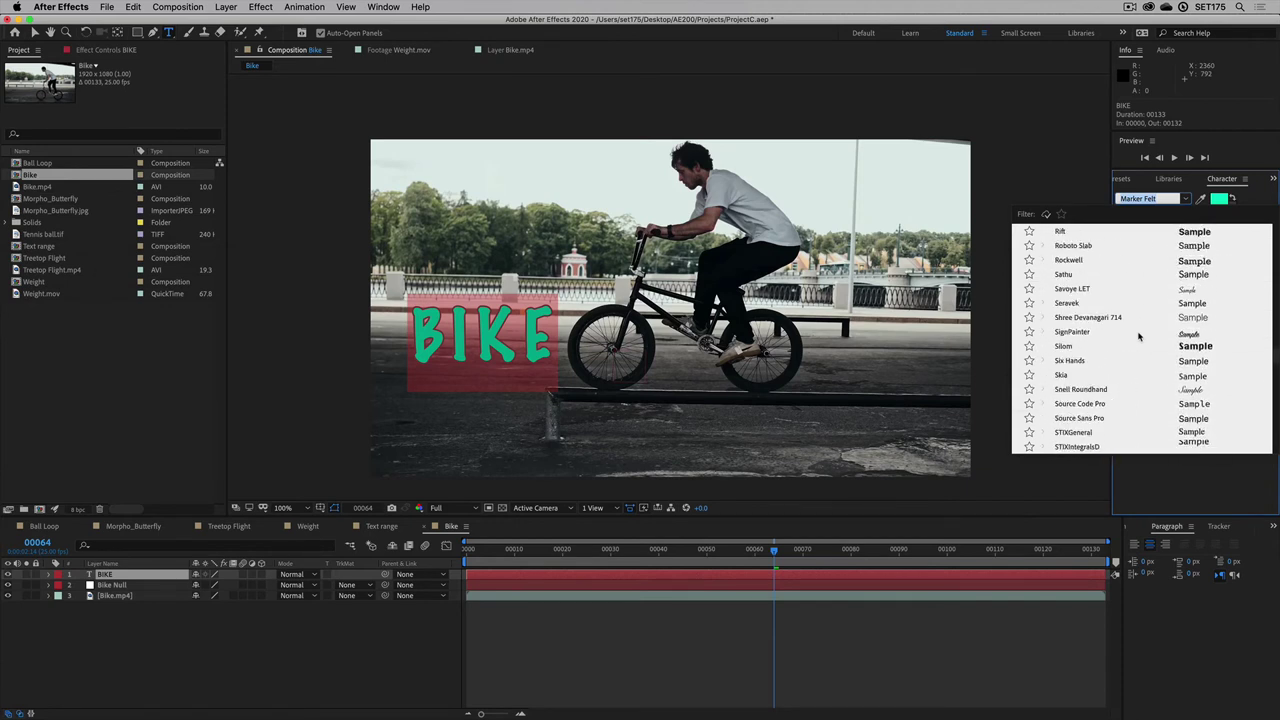
scroll(1138, 336, up, 4)
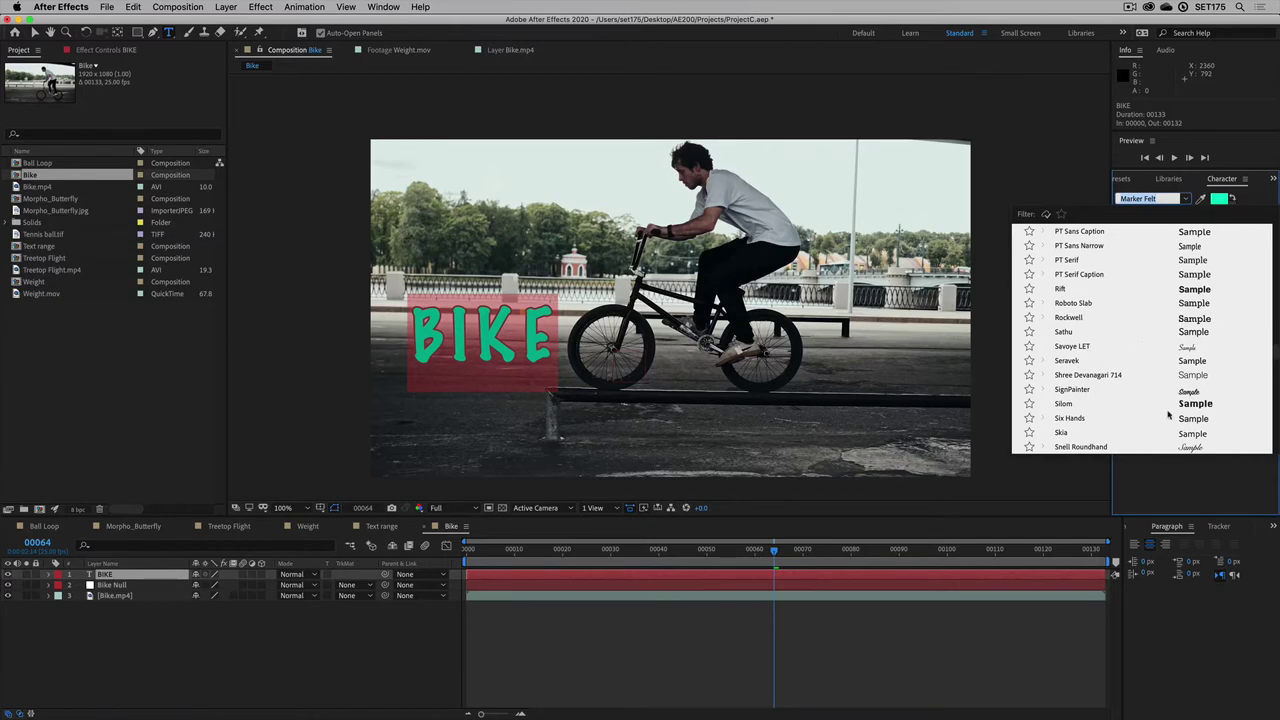
key(Escape)
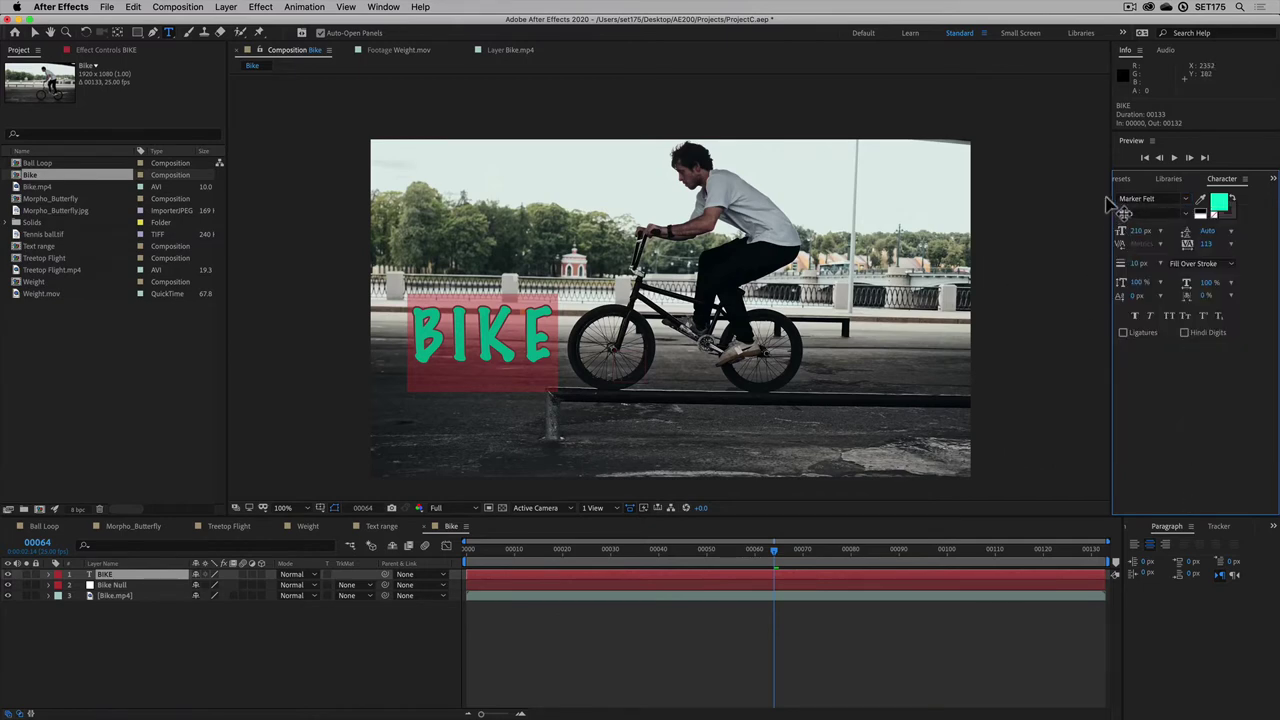
Step: Review the active fonts in Creative Cloud's Manage fonts page, then go to Adobe Fonts
click(1149, 7)
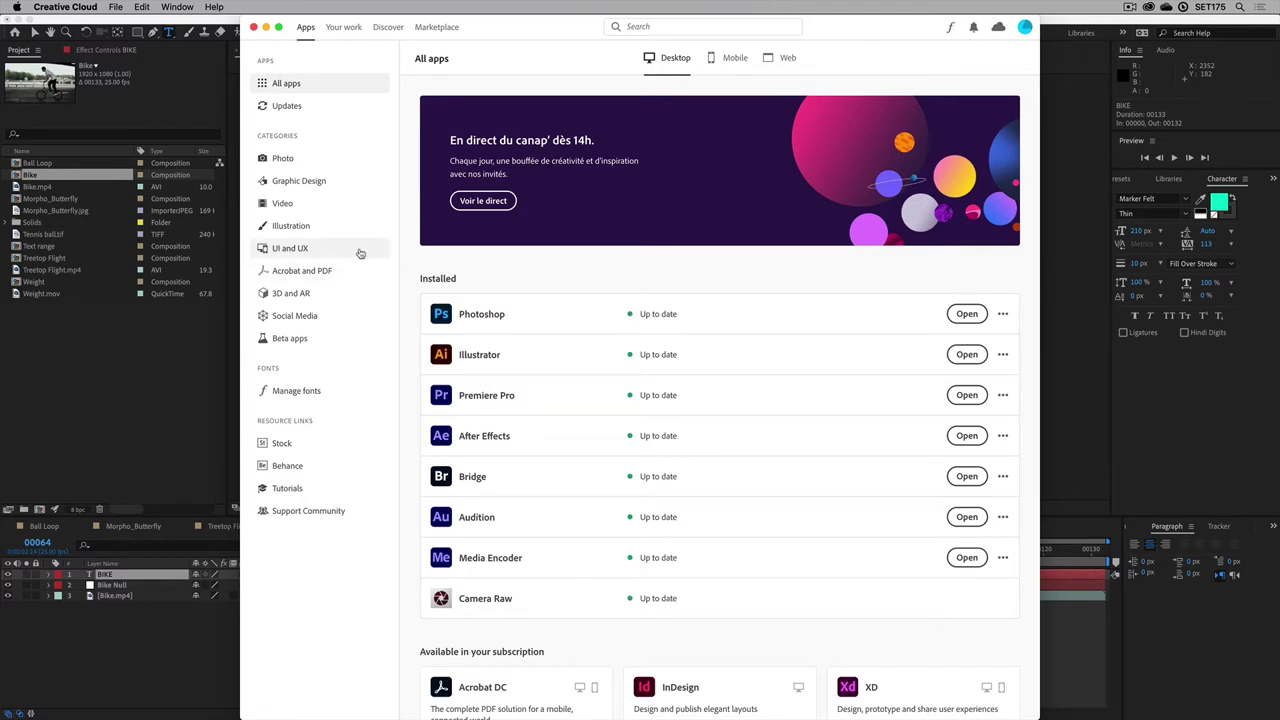
click(297, 391)
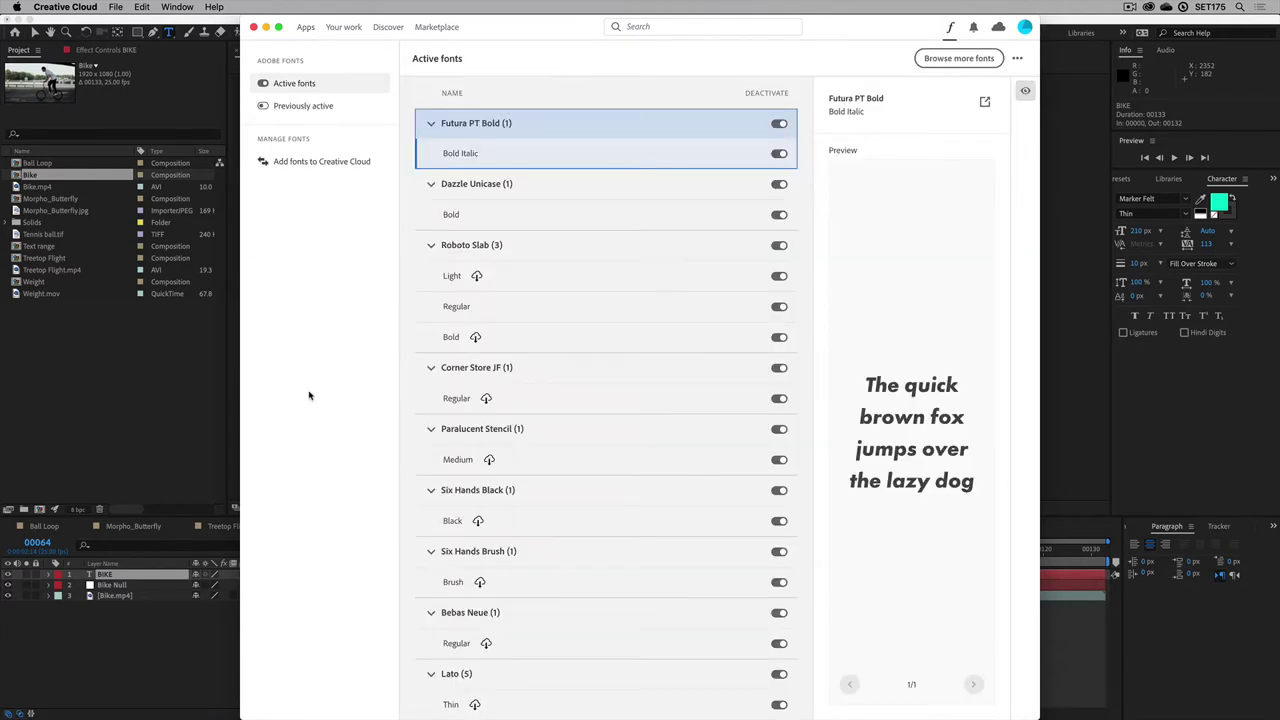
scroll(566, 272, down, 3)
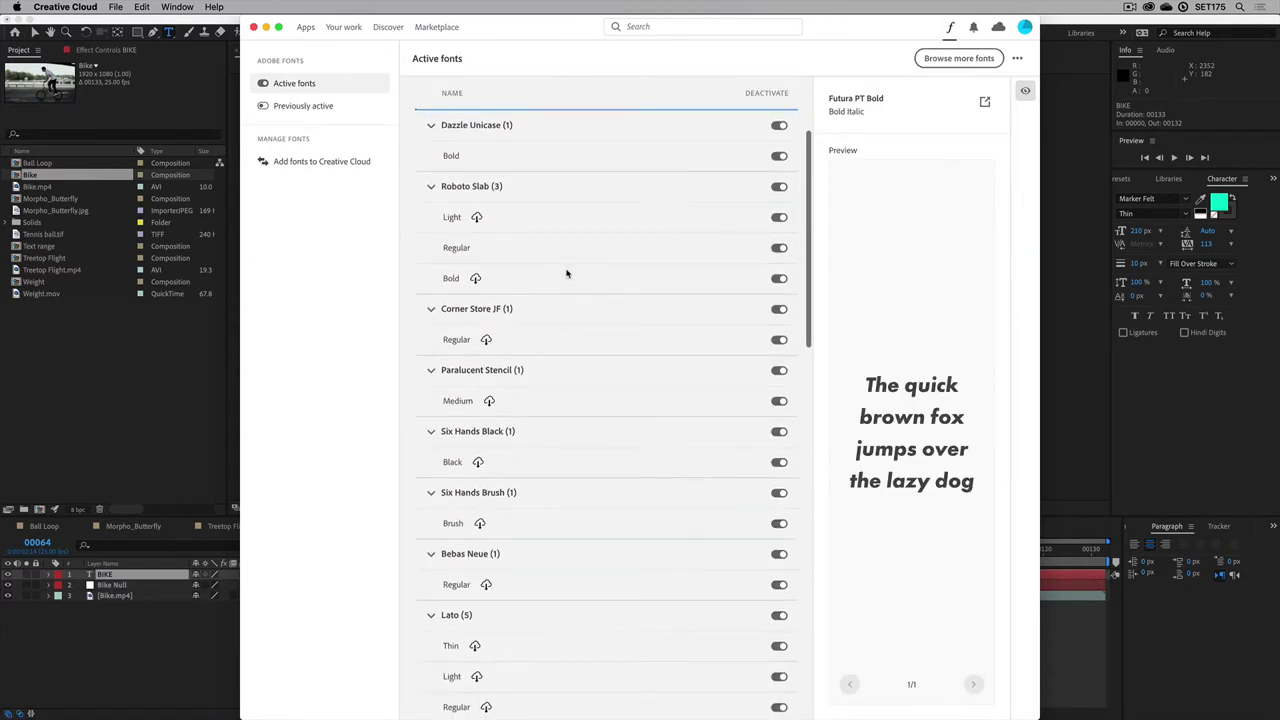
scroll(566, 272, up, 3)
scroll(566, 272, down, 8)
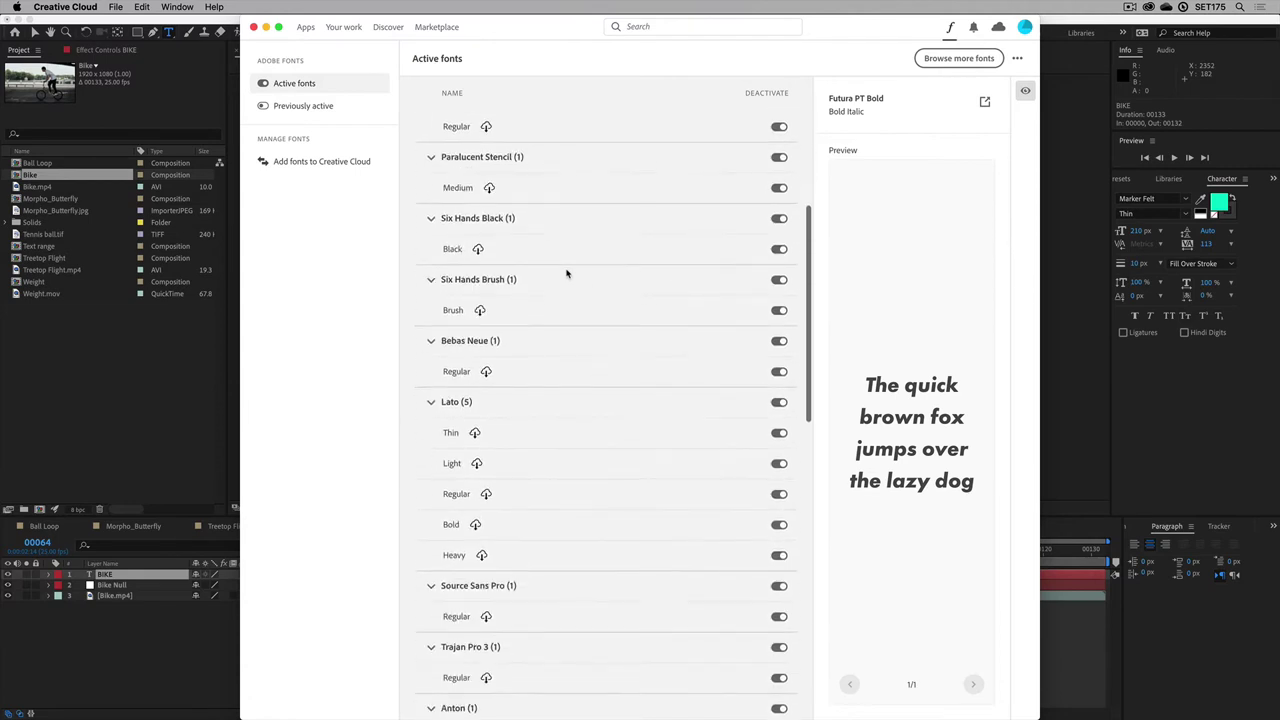
scroll(566, 272, up, 8)
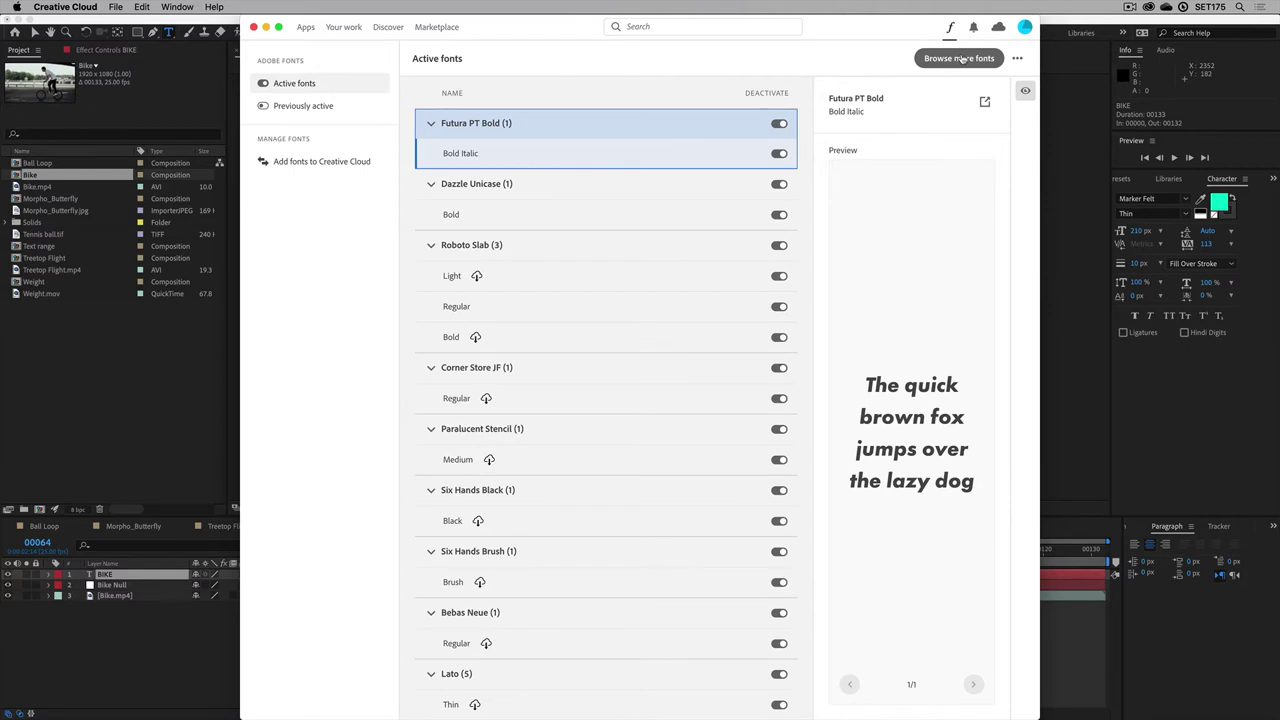
click(961, 60)
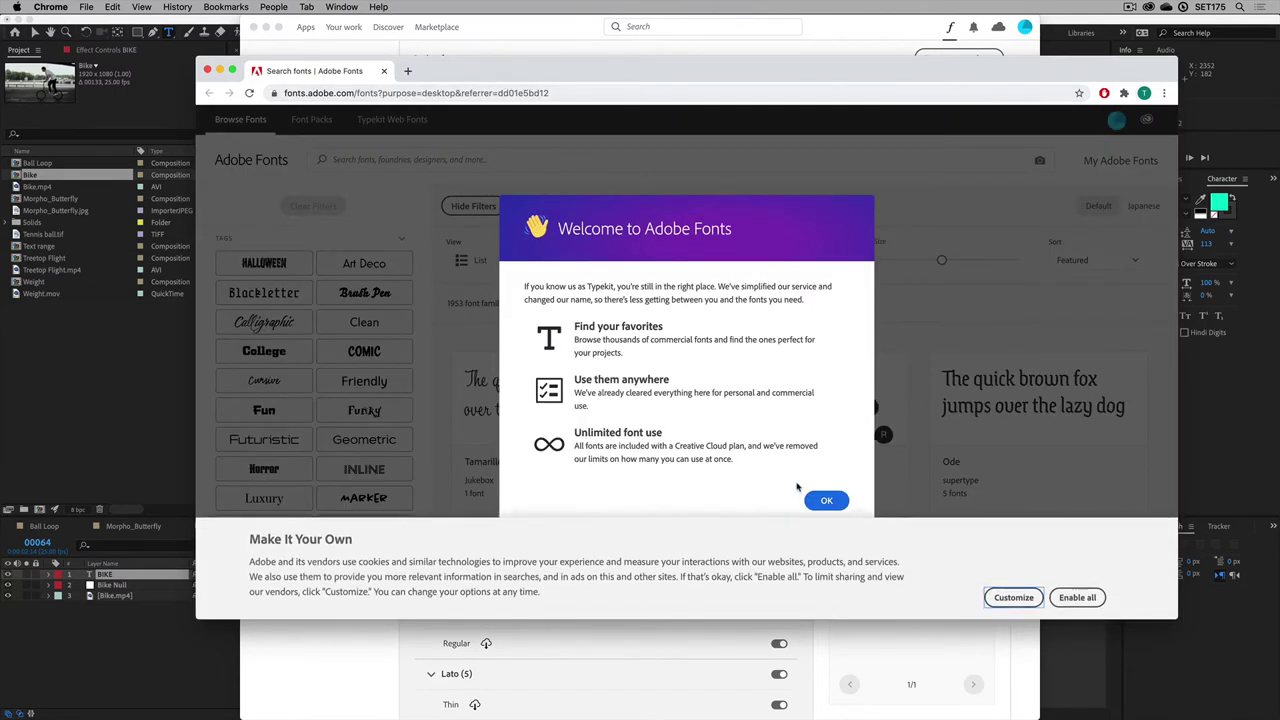
Step: Dismiss the Adobe Fonts welcome notice and activate the Backspacer family's 2 fonts
click(826, 500)
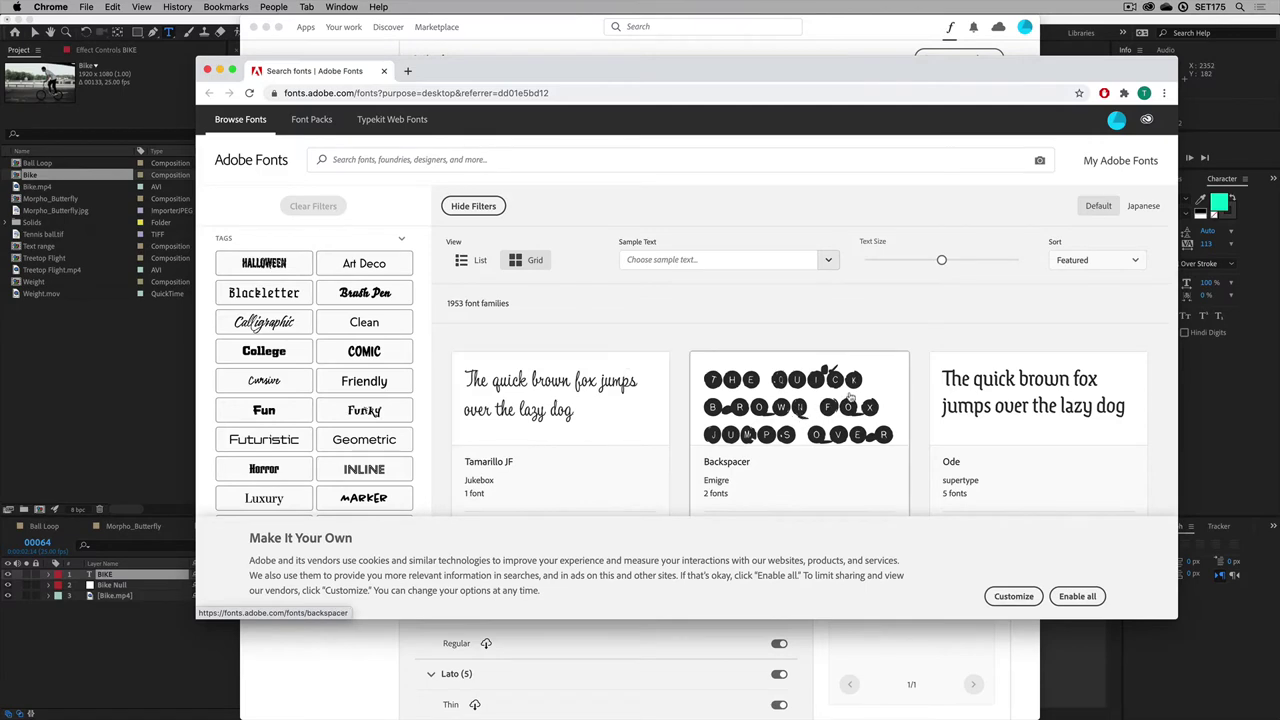
click(810, 397)
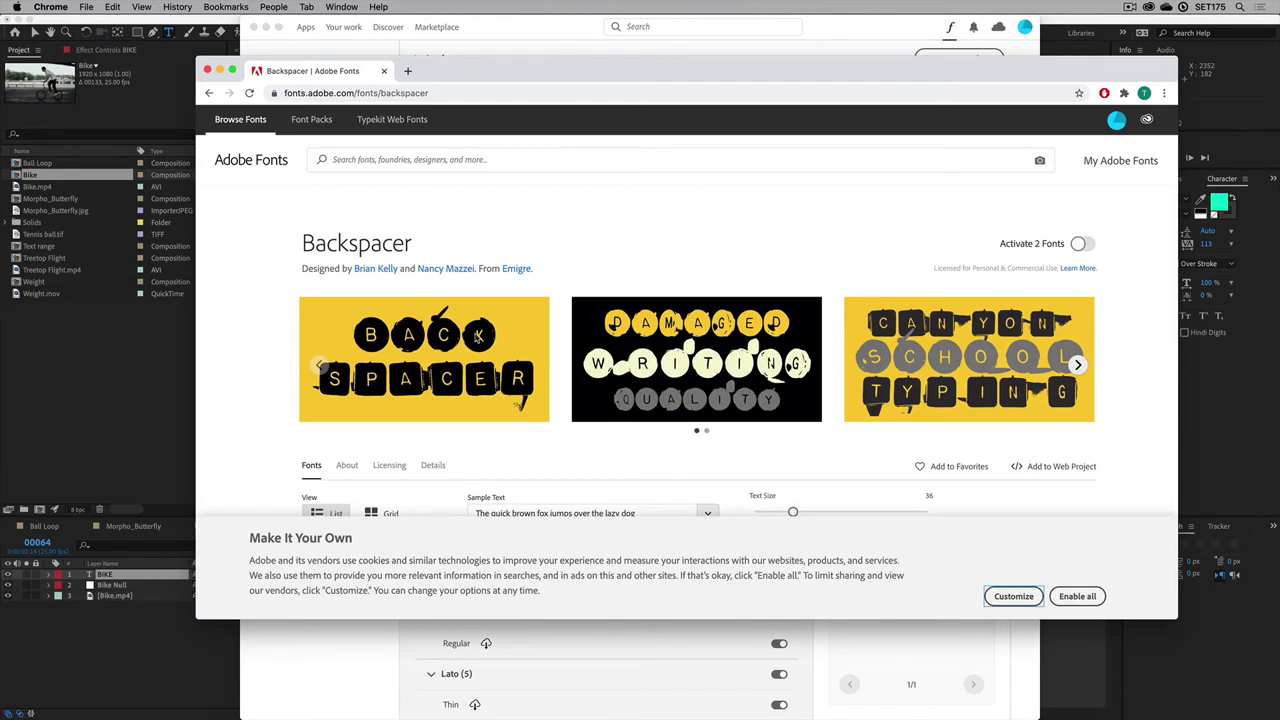
click(1084, 244)
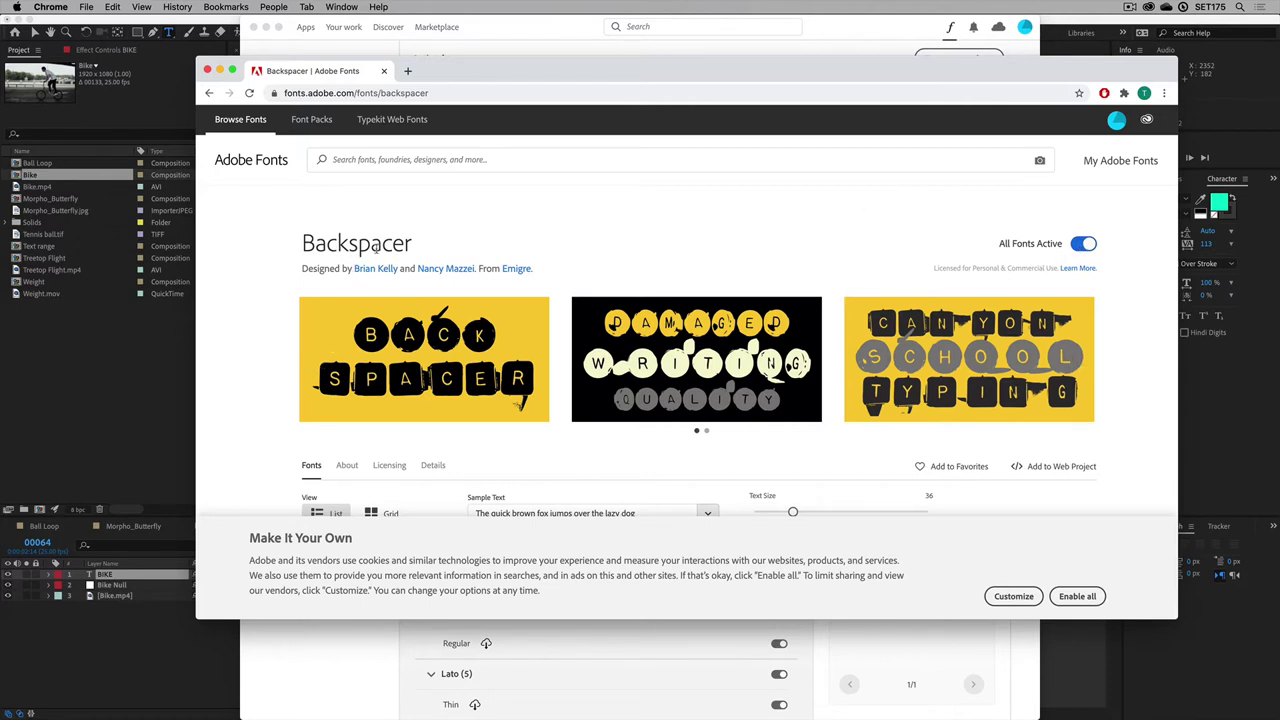
Step: Search Adobe Fonts for 'hand writen', then refine the search to 'writt'
click(368, 161)
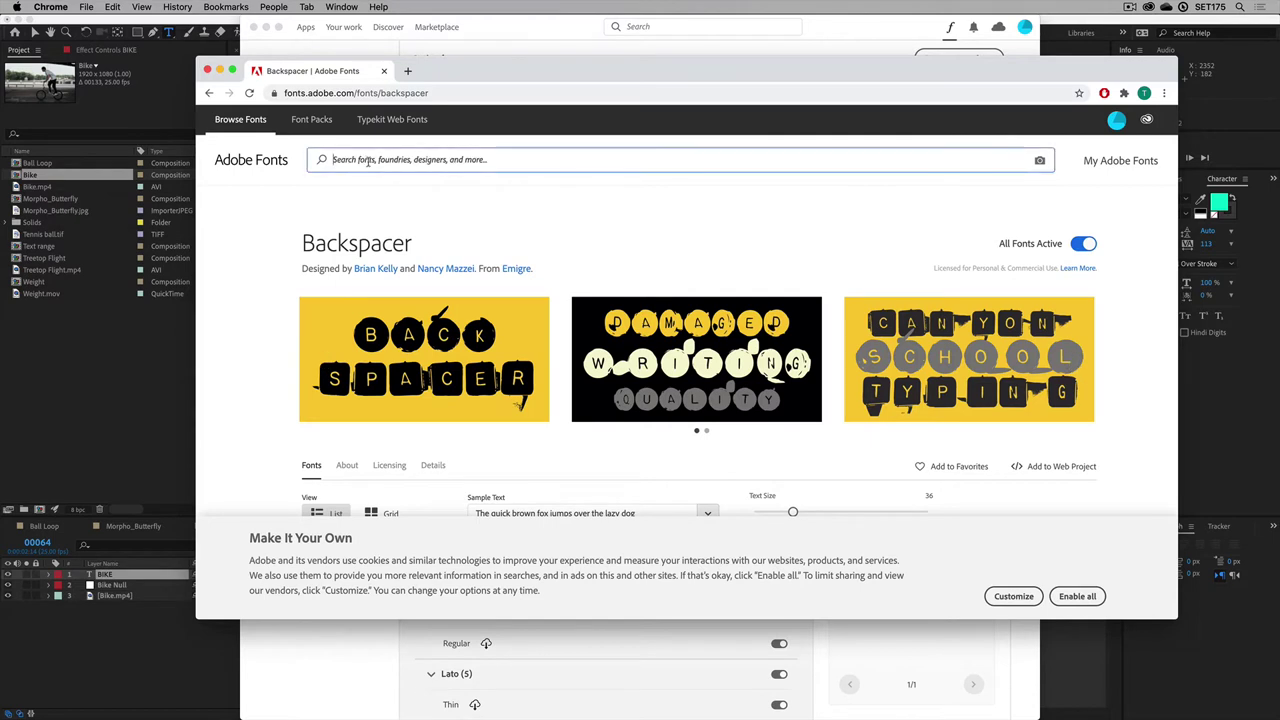
text(han)
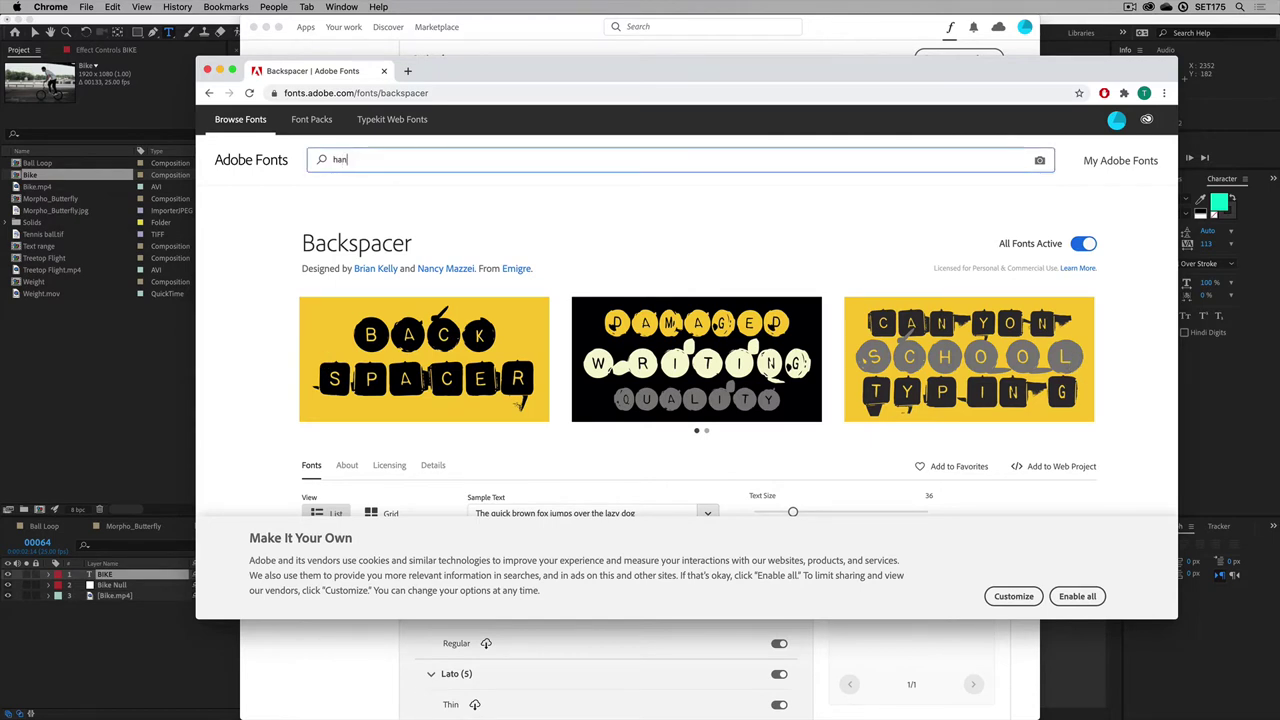
text(d writenm)
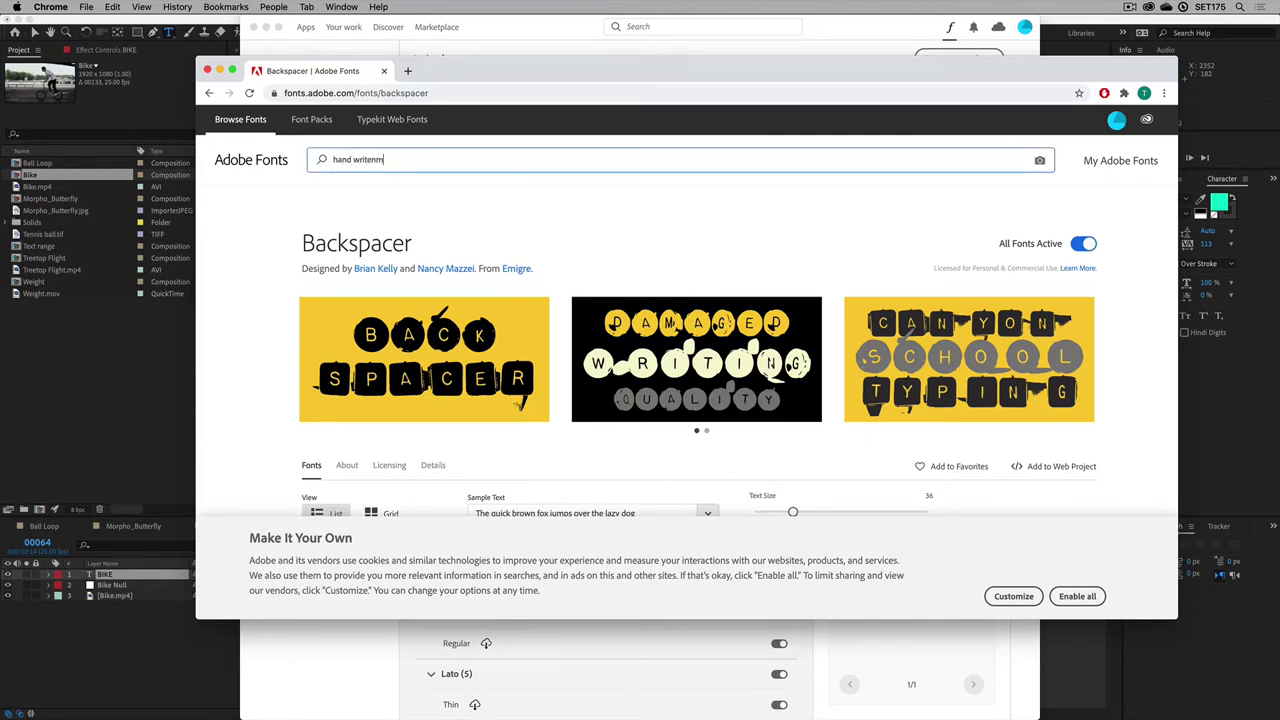
text(n)
key(Return)
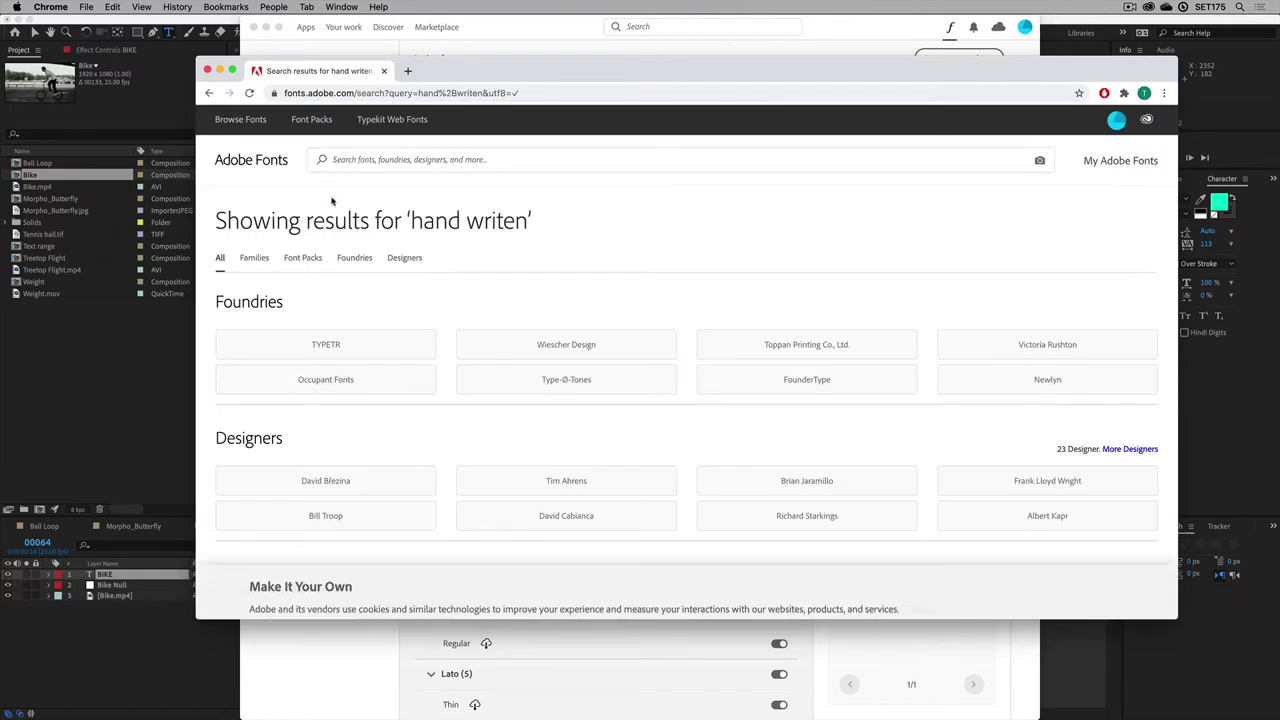
click(388, 159)
text(written)
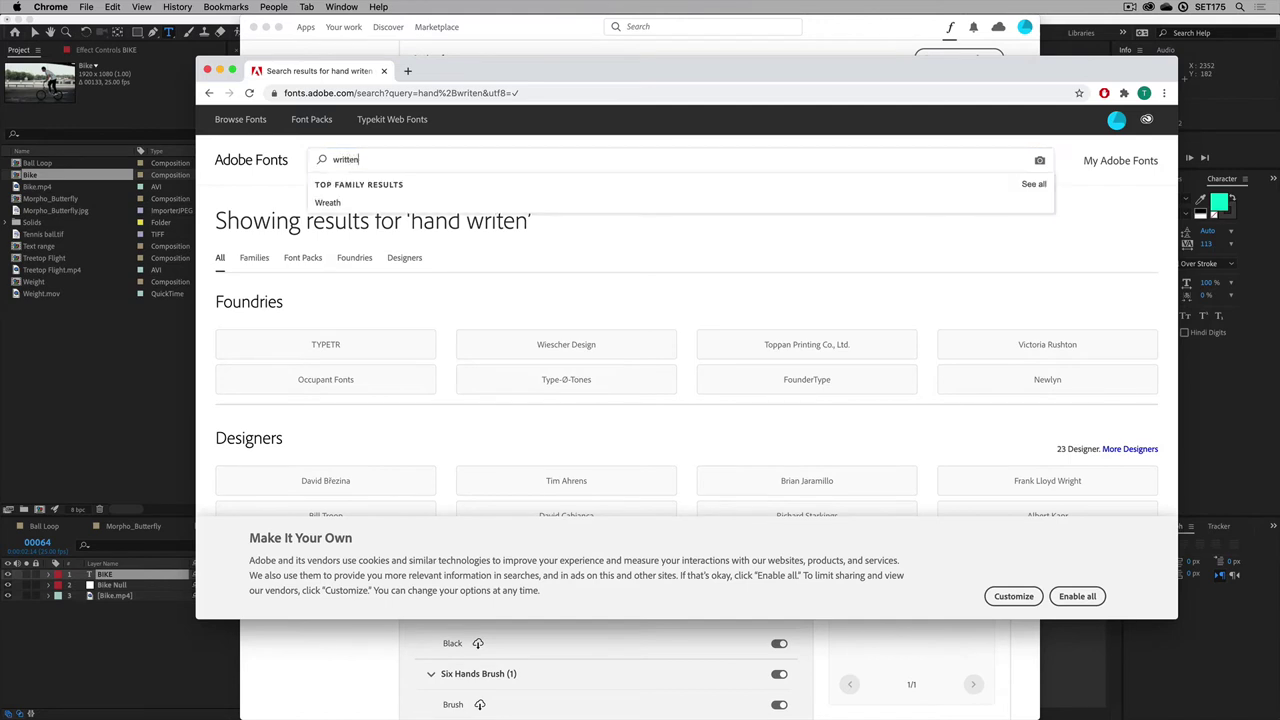
key(Return)
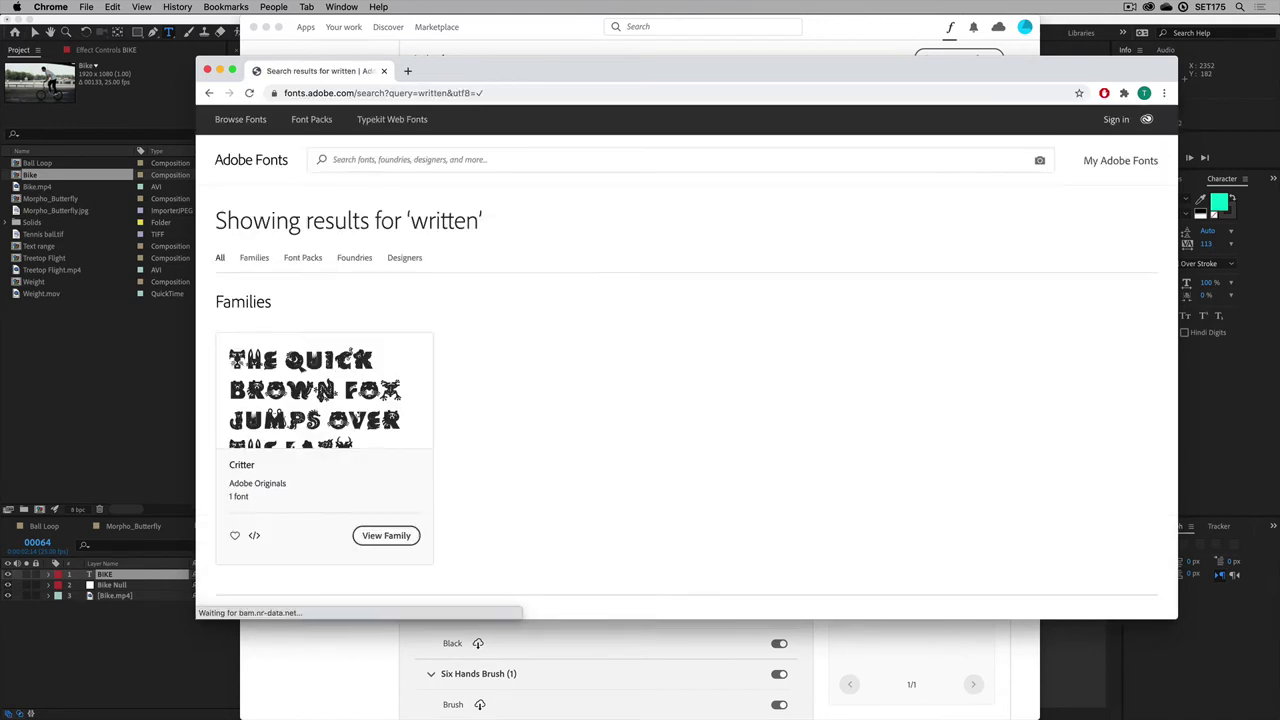
Step: Open the Critter family page and activate its font
scroll(384, 305, down, 2)
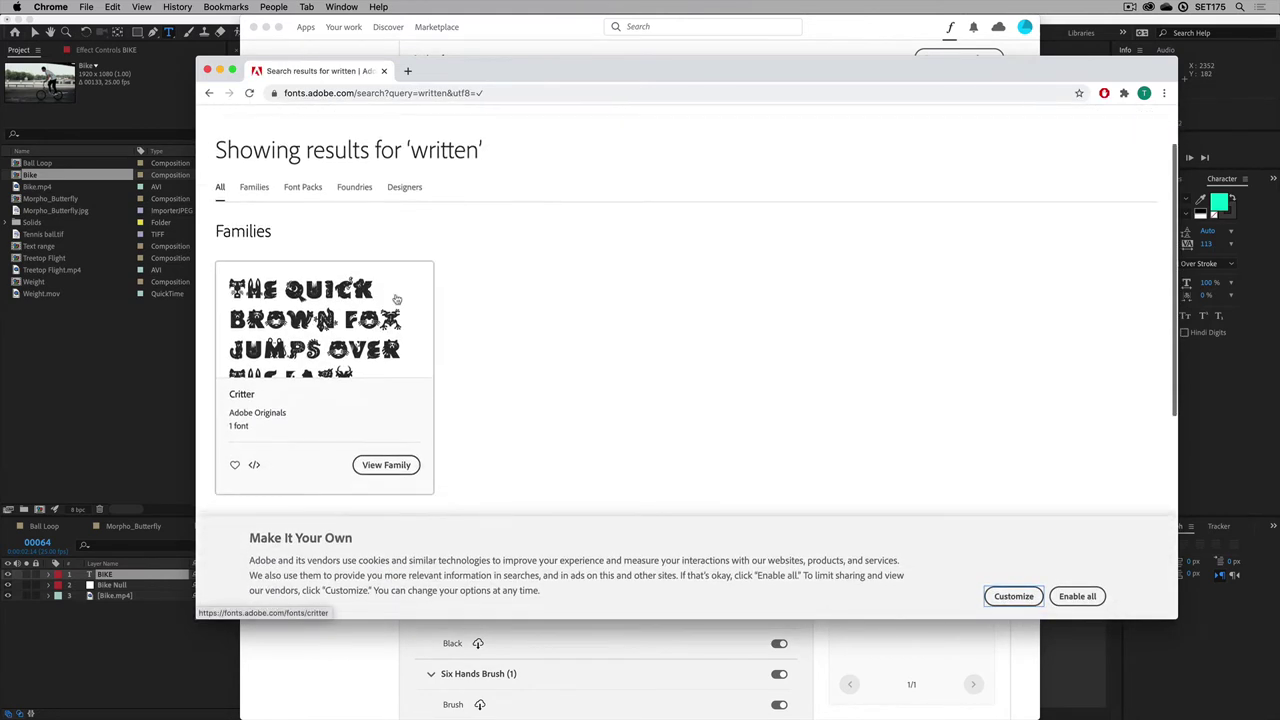
click(378, 464)
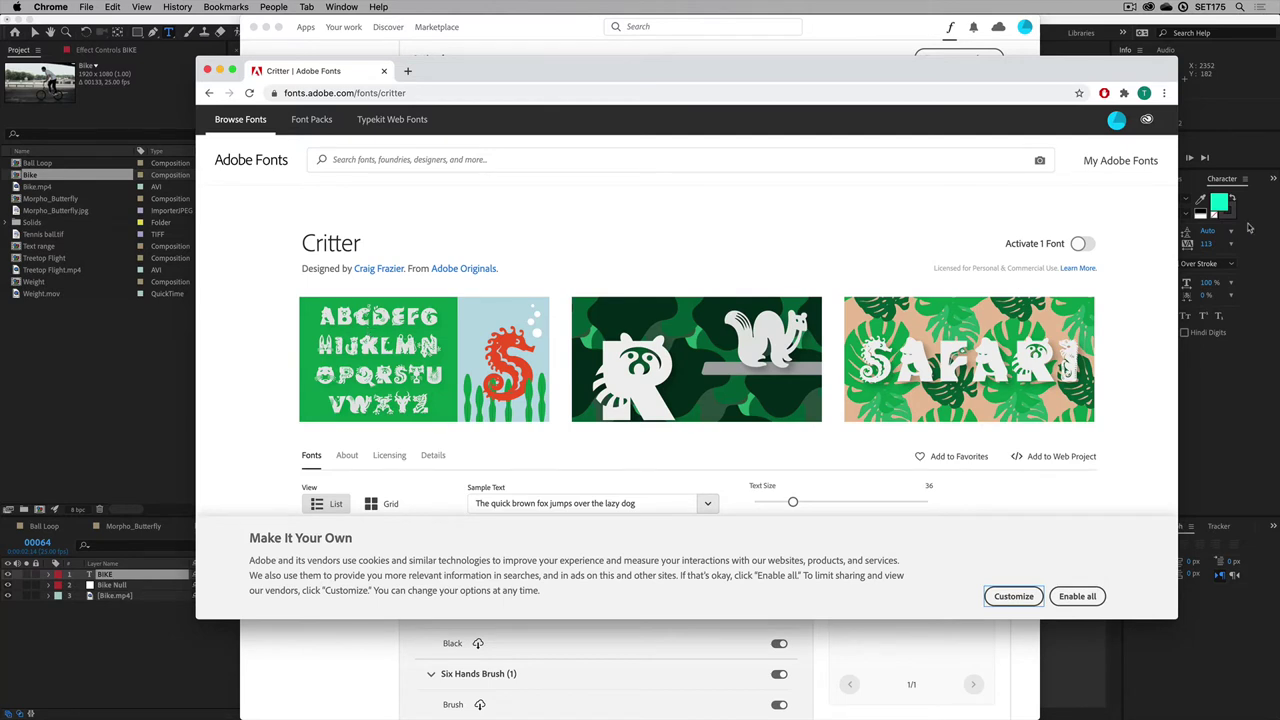
click(1080, 244)
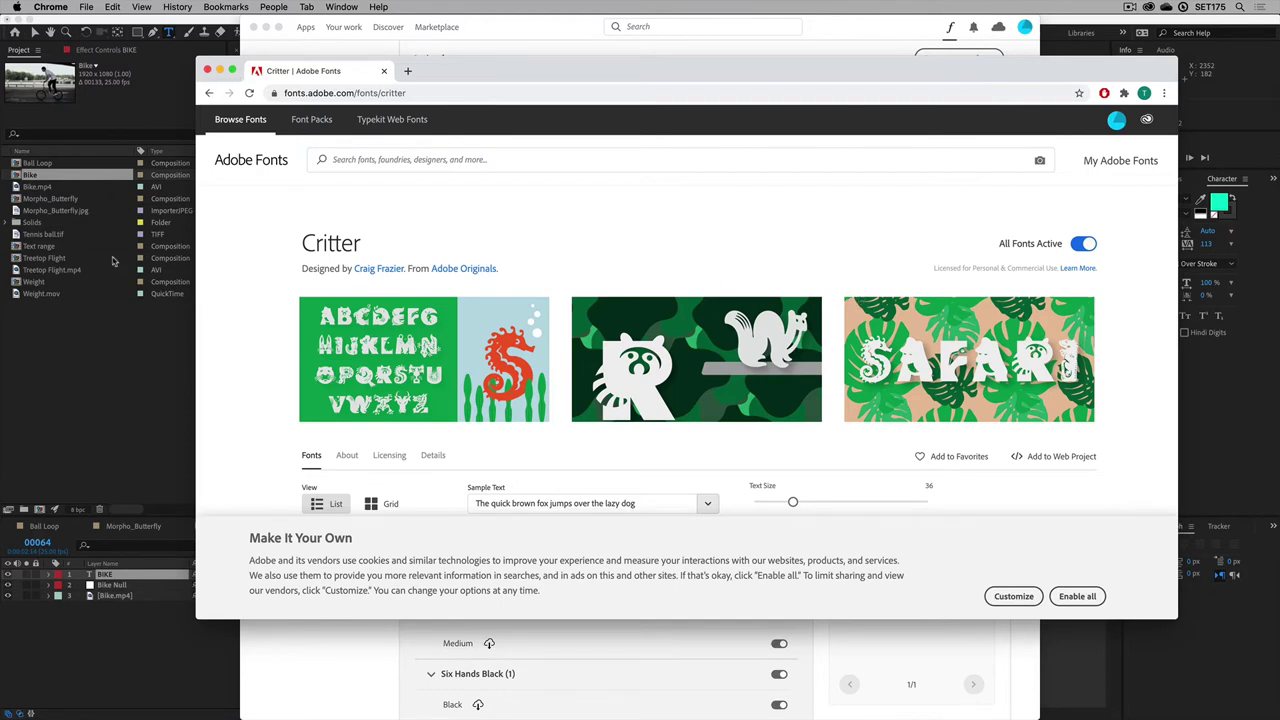
Step: Back in After Effects, set the BIKE title's font to Backspacer OT
click(93, 337)
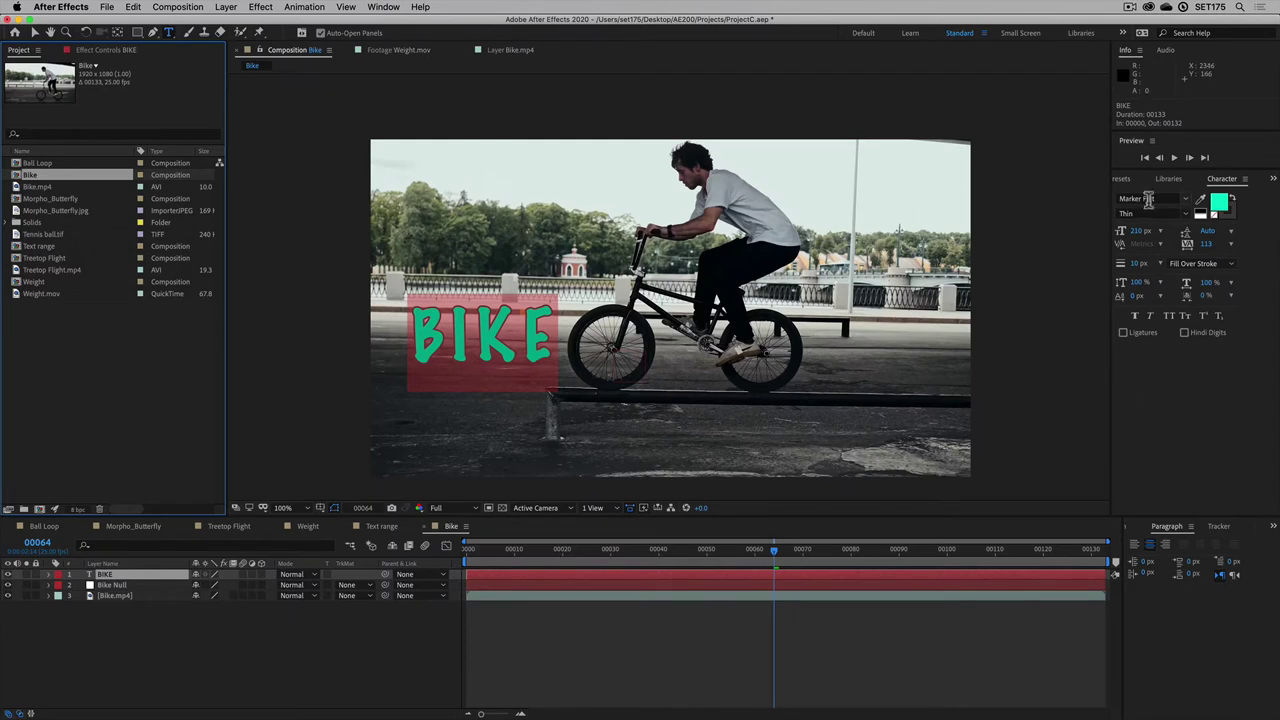
click(1187, 199)
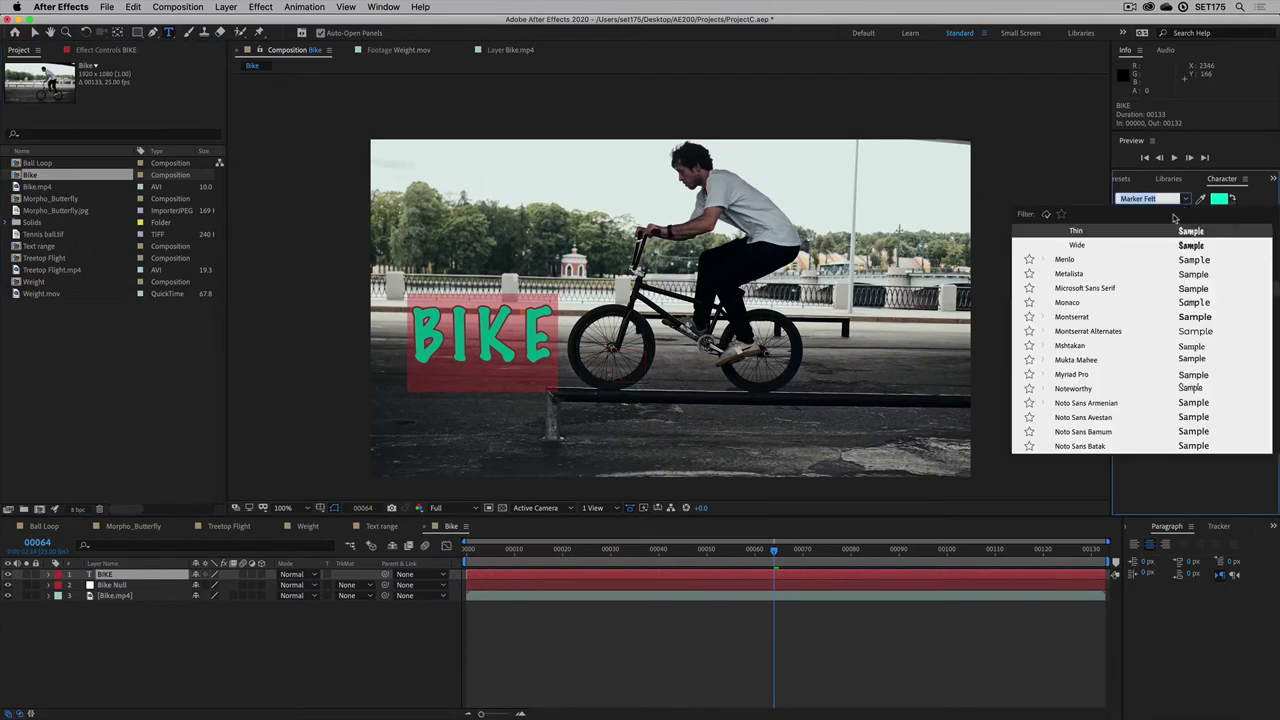
scroll(1133, 238, up, 2)
scroll(1133, 238, up, 15)
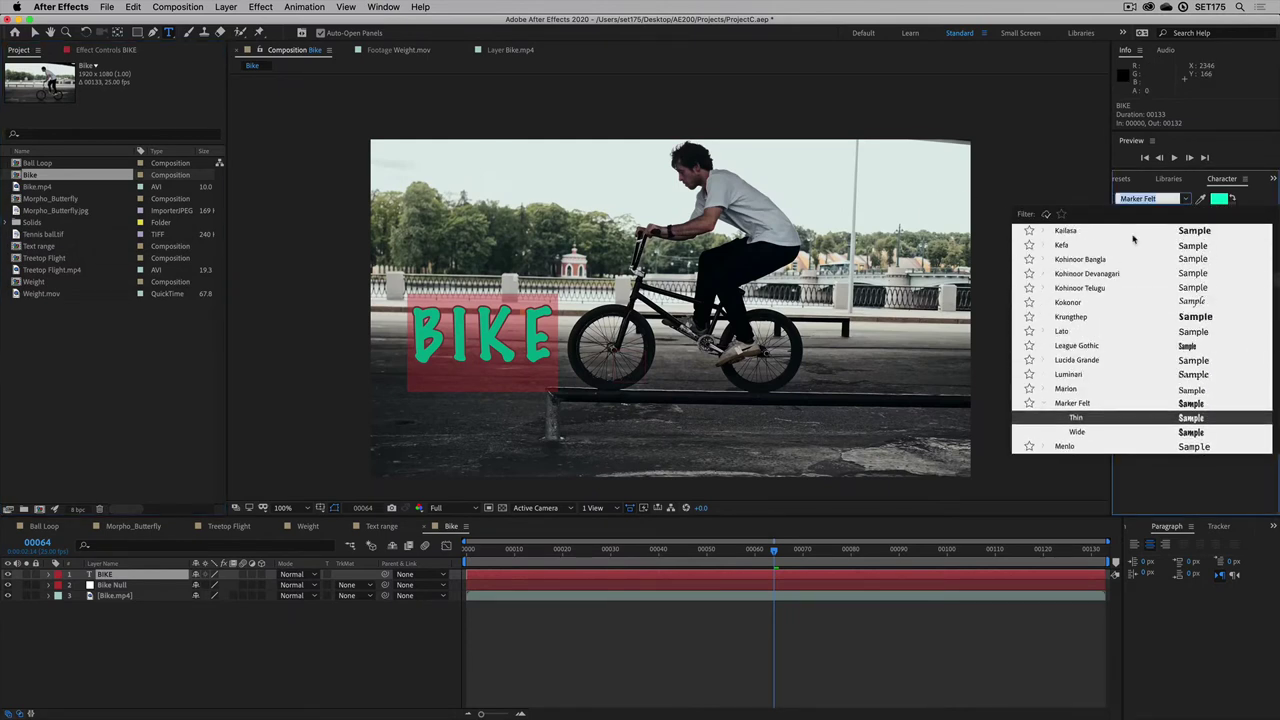
scroll(1133, 238, up, 4)
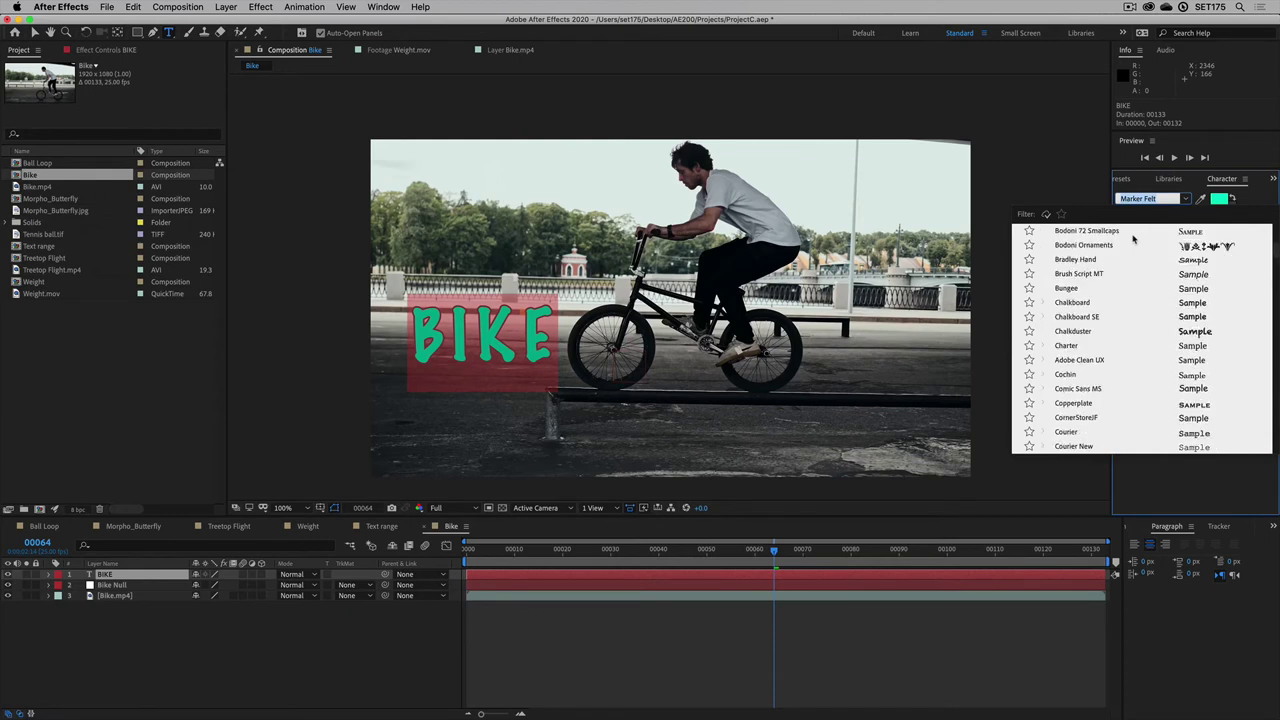
scroll(1133, 238, up, 5)
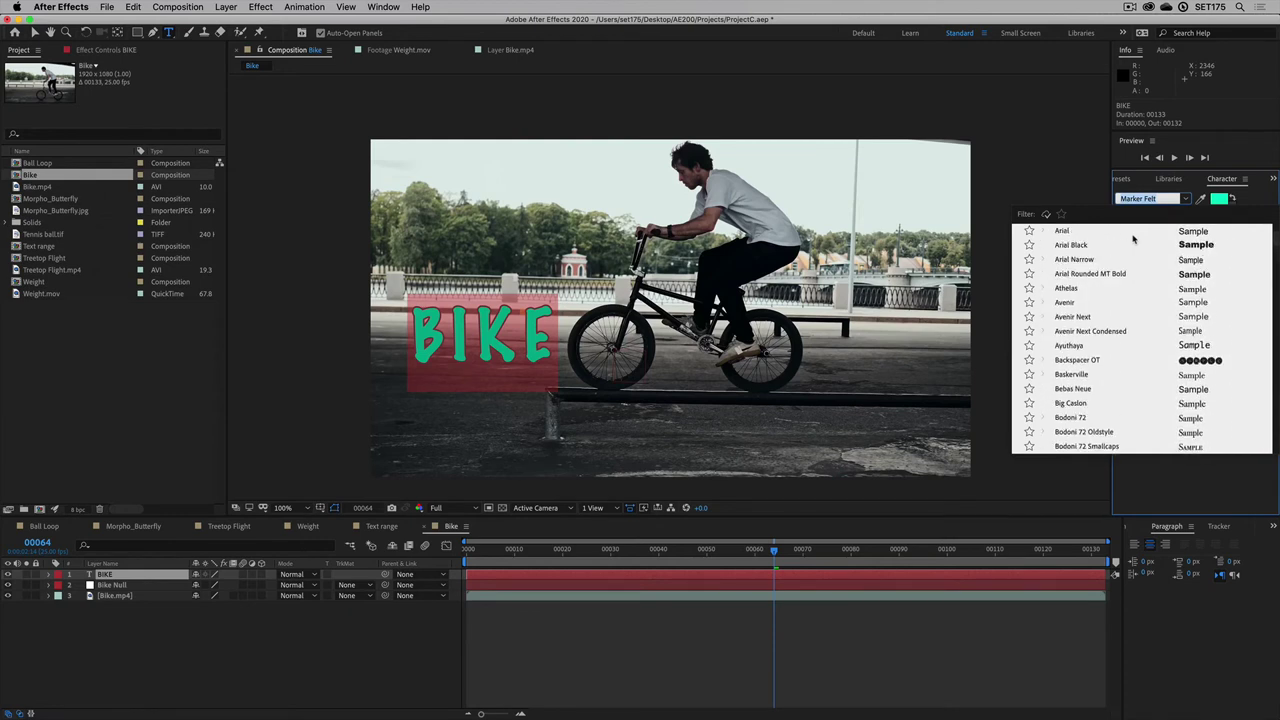
scroll(1133, 238, up, 1)
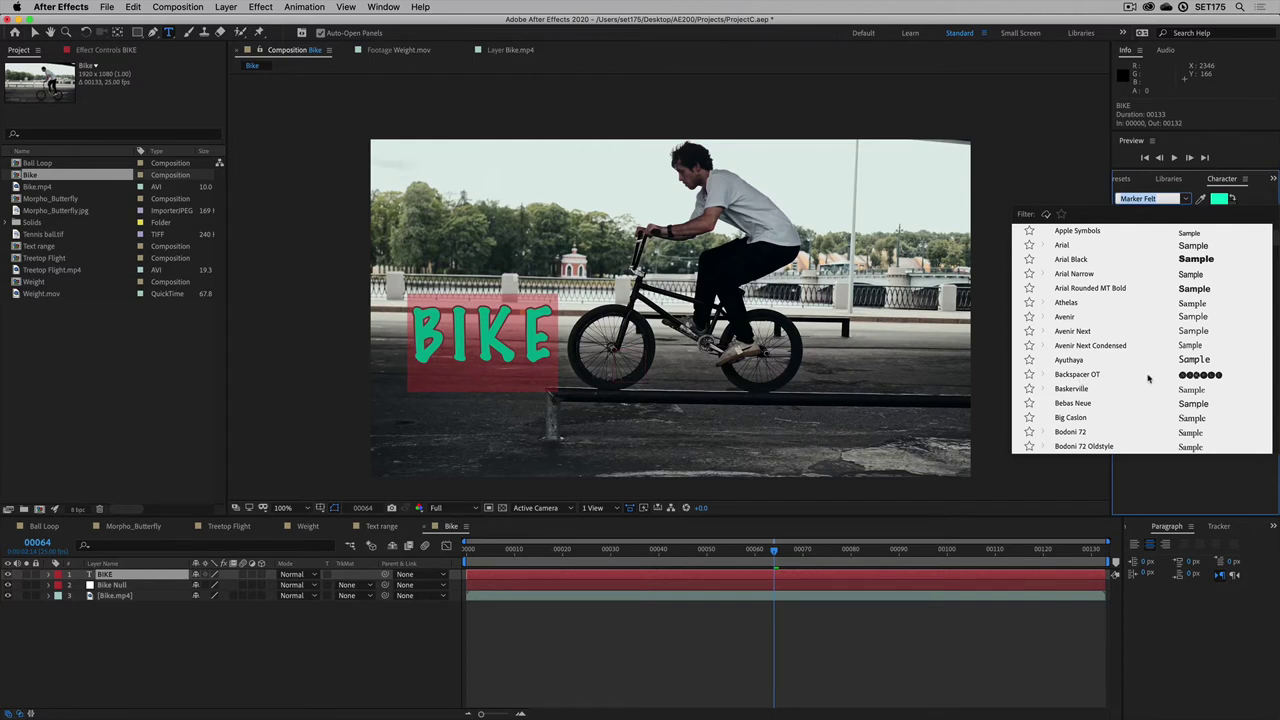
click(1080, 375)
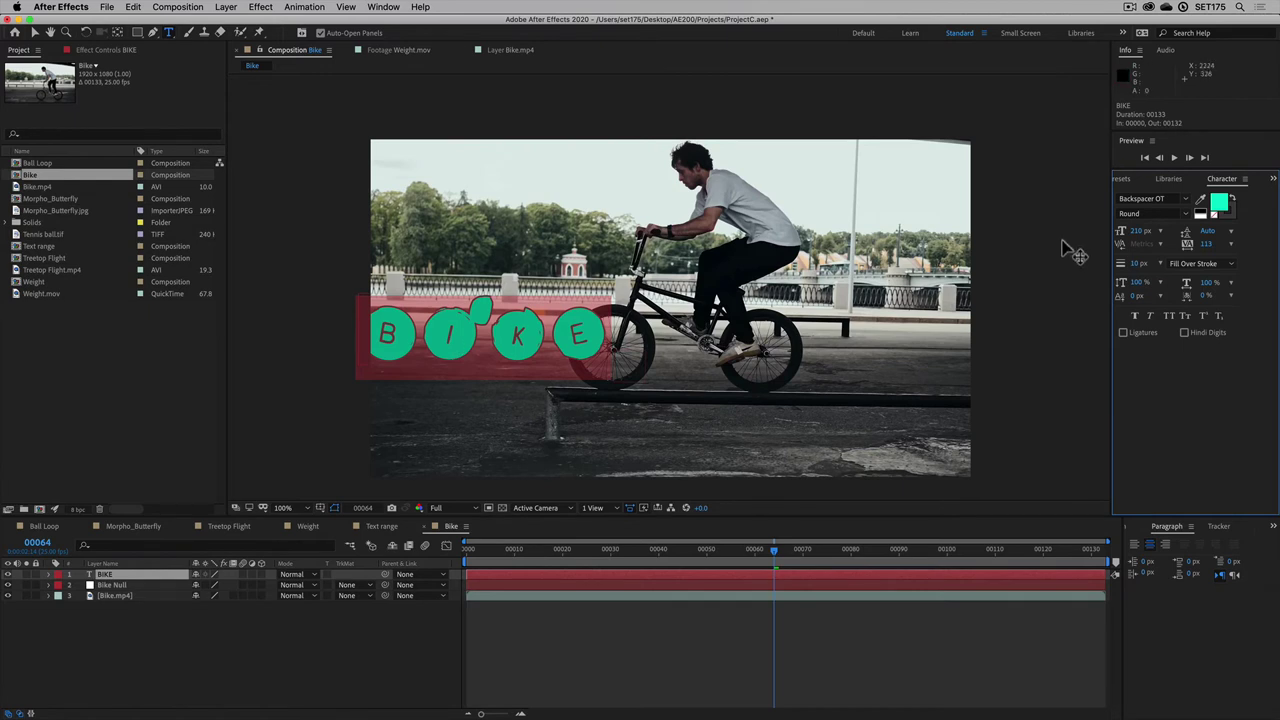
Step: Search the font list for 'cri' and apply Critter Std to the title
click(1181, 200)
text(cri)
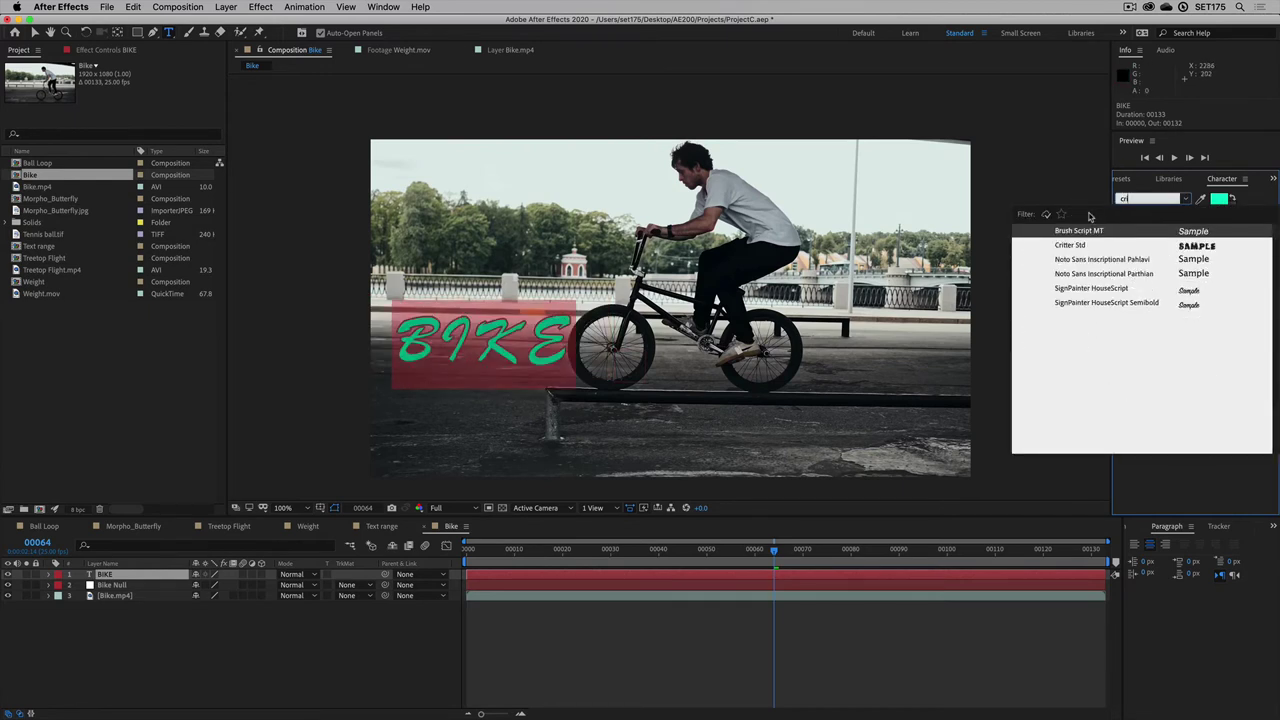
click(1082, 246)
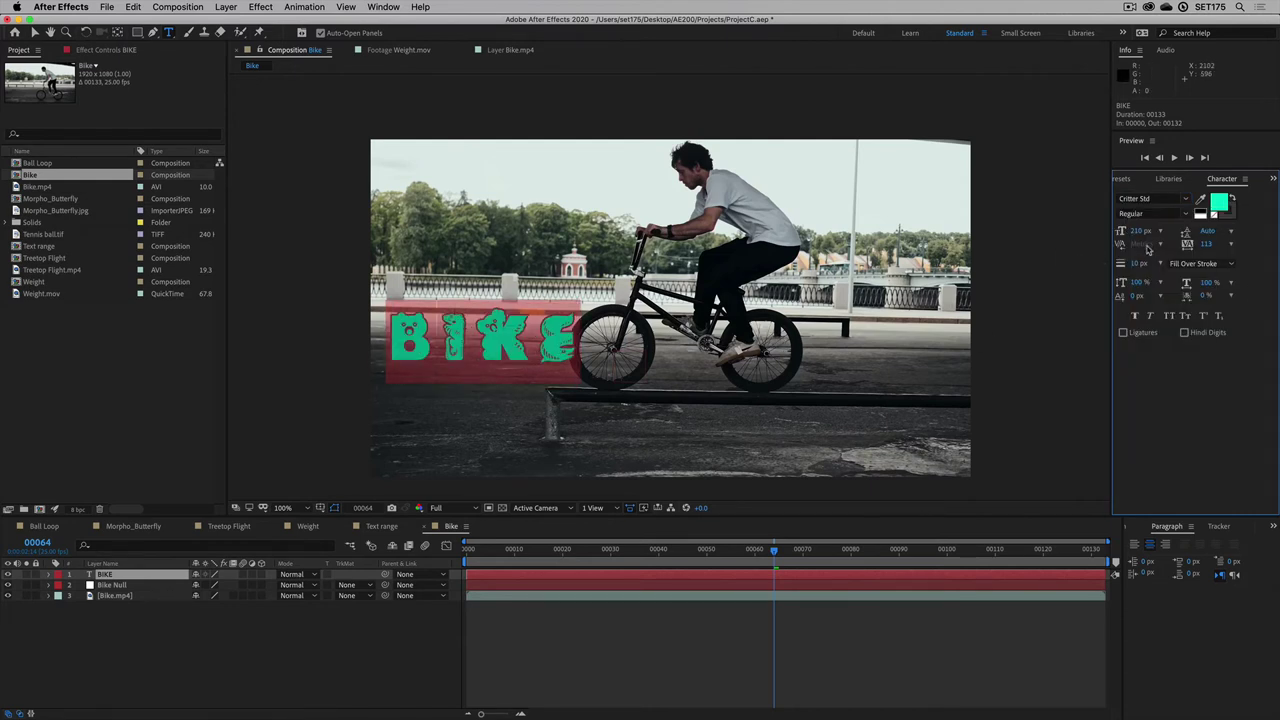
Step: Scale up the BIKE text, move it to the frame centre, and parent it to Bike Null
drag(1140, 231, 1172, 232)
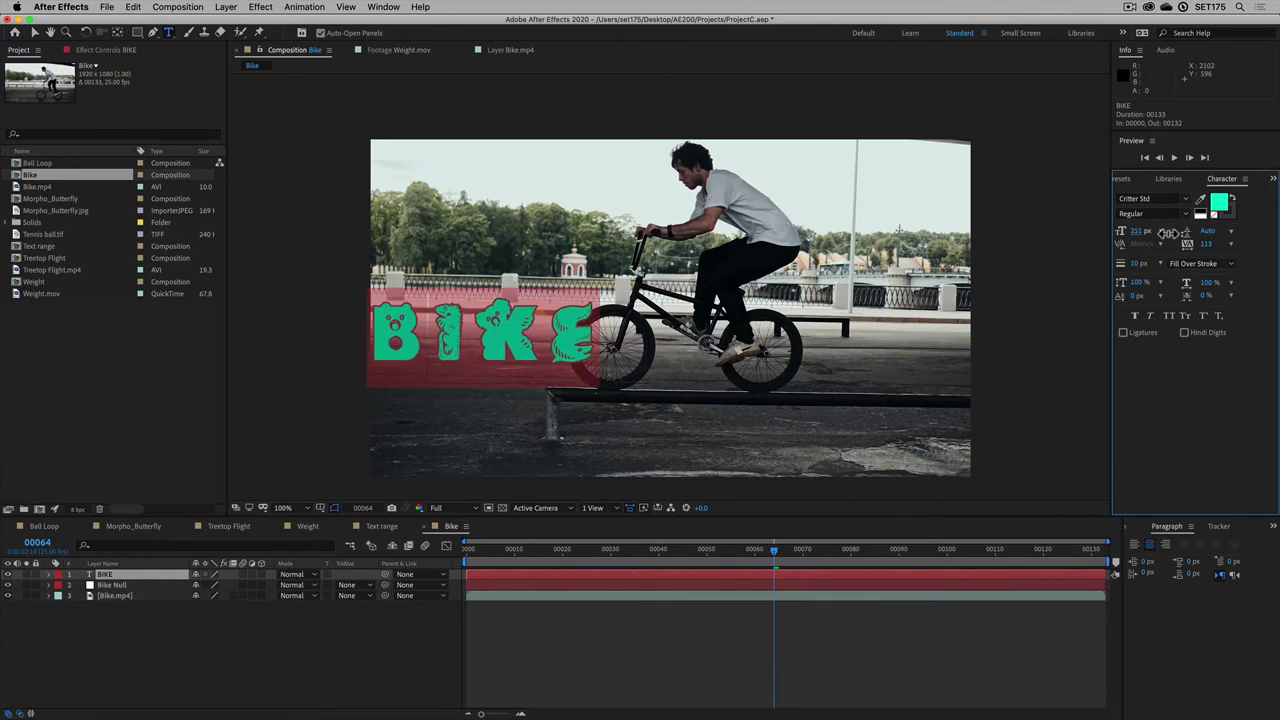
click(33, 33)
drag(500, 328, 697, 328)
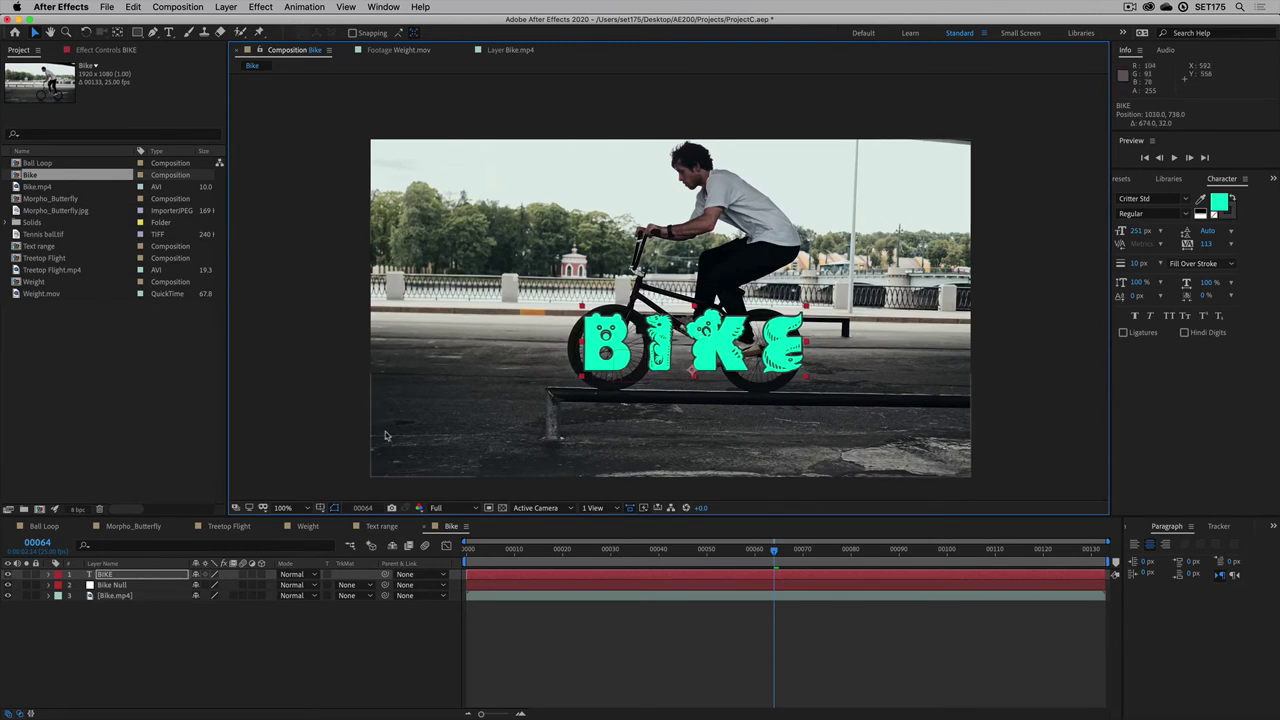
click(386, 578)
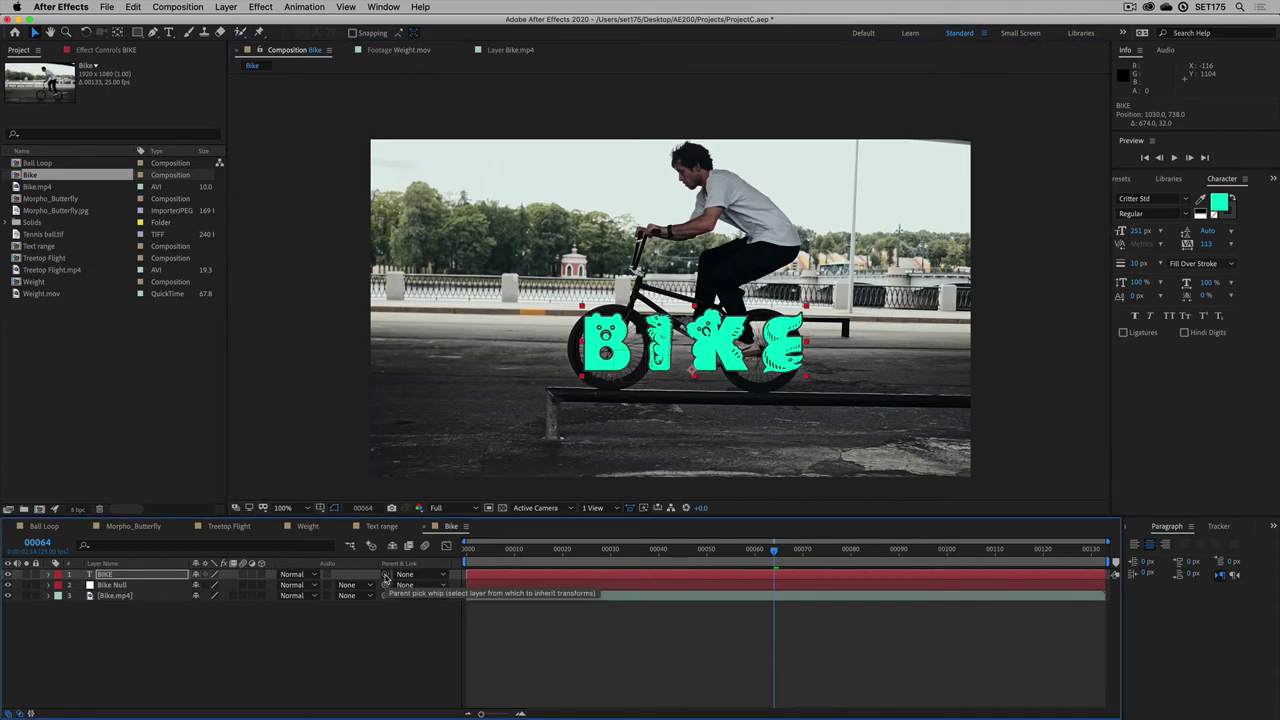
drag(386, 578, 125, 587)
Step: Preview and step back a few frames, then enable Motion Blur on the BIKE layer and replay
key(space)
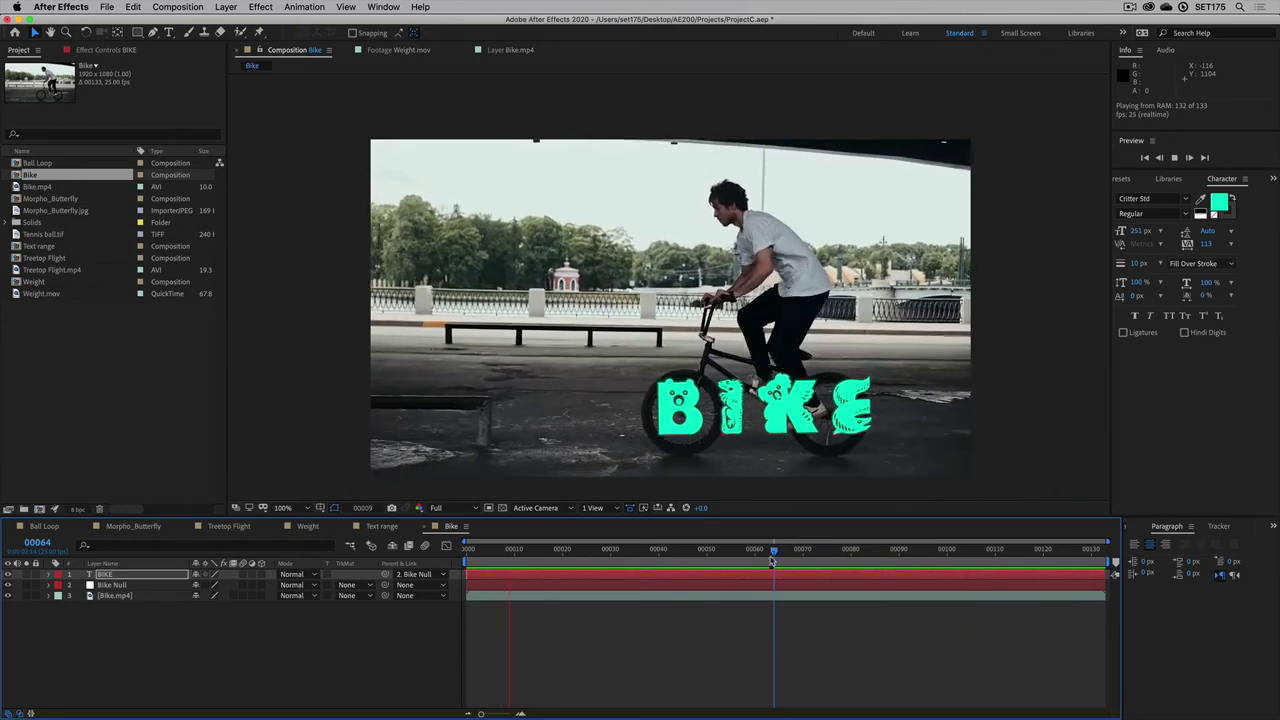
key(space)
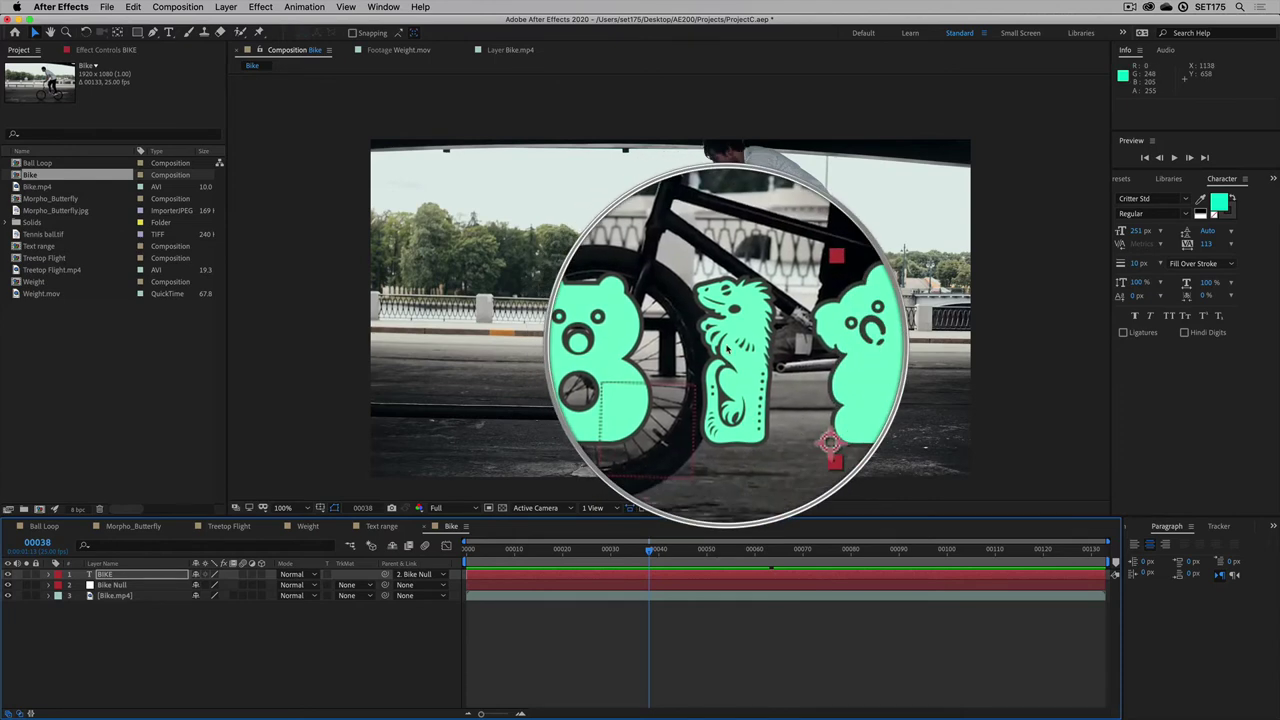
key(Page_Up)
key(Page_Up)
key(Page_Up)
key(Page_Up)
key(Page_Up)
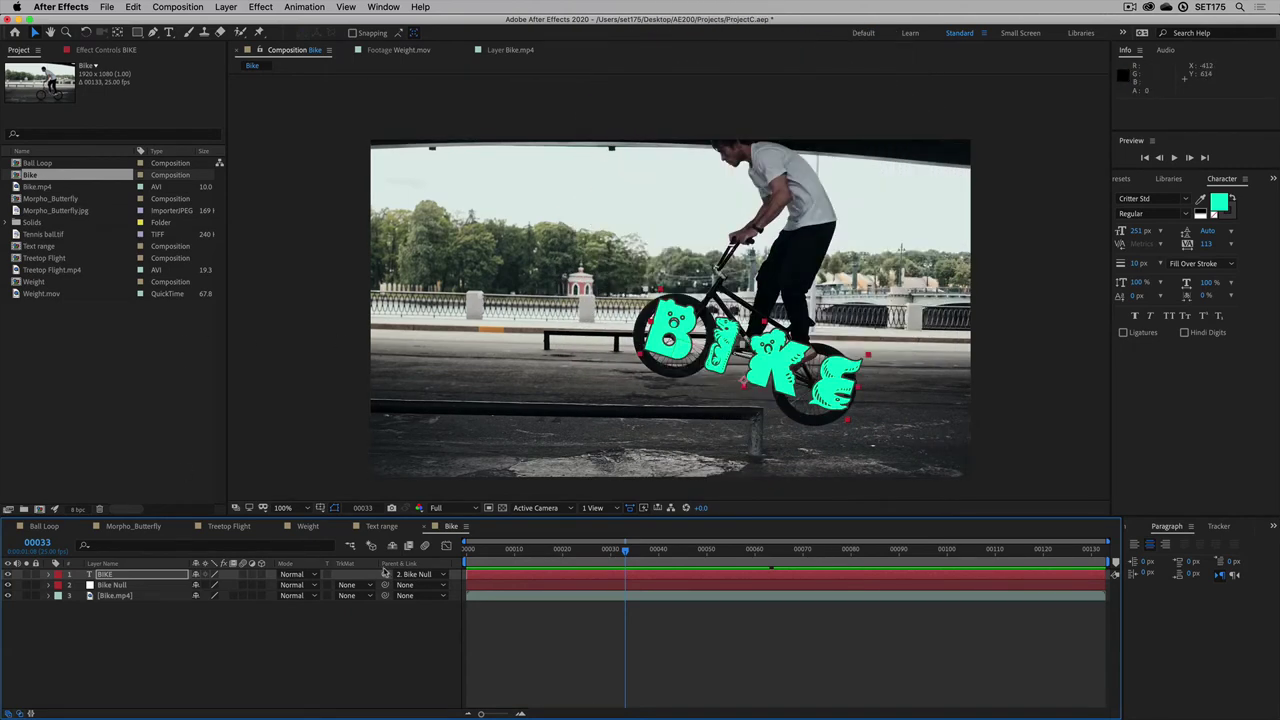
click(240, 578)
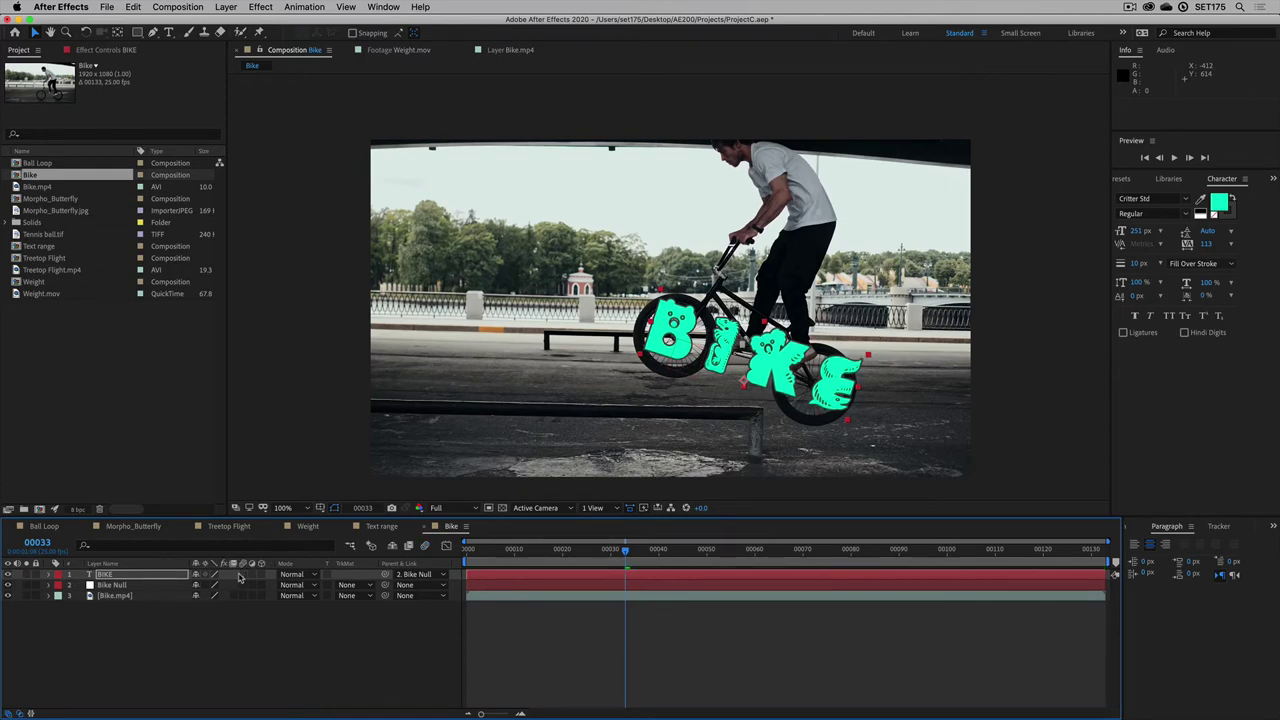
key(space)
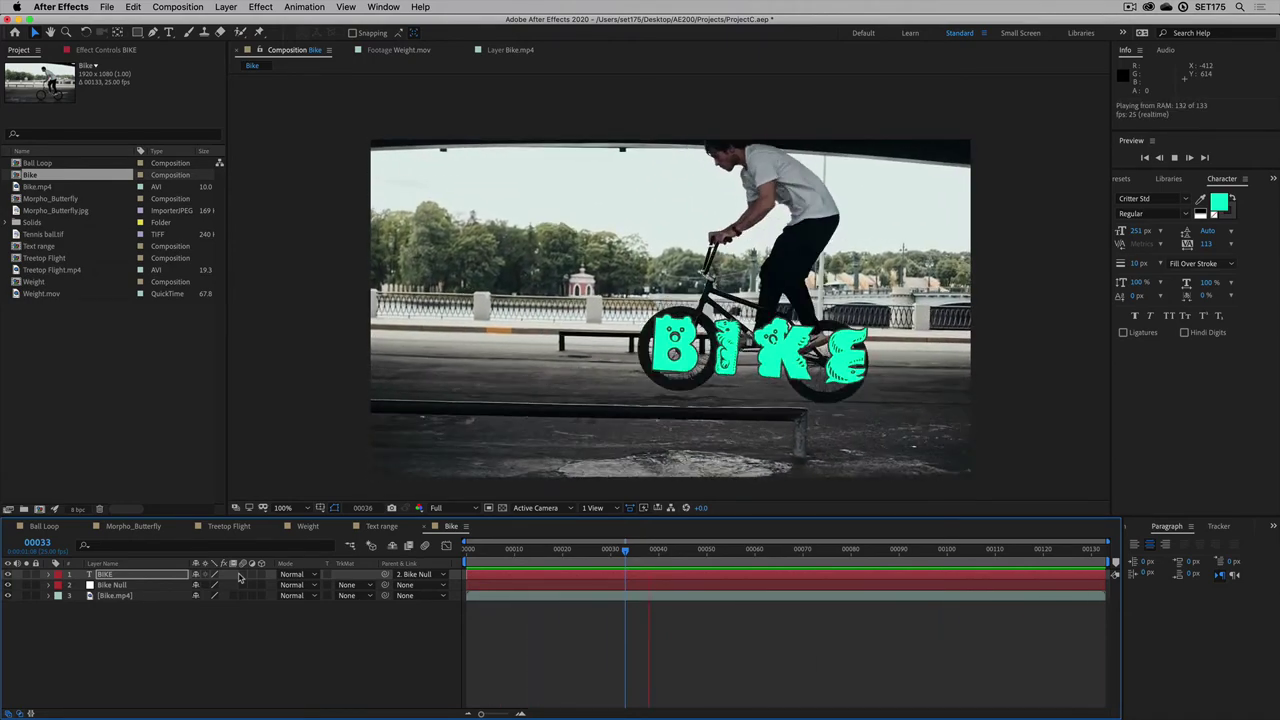
Step: Hide BIKE, go to frame 51, select the Ellipse tool and zoom in on the front wheel
key(space)
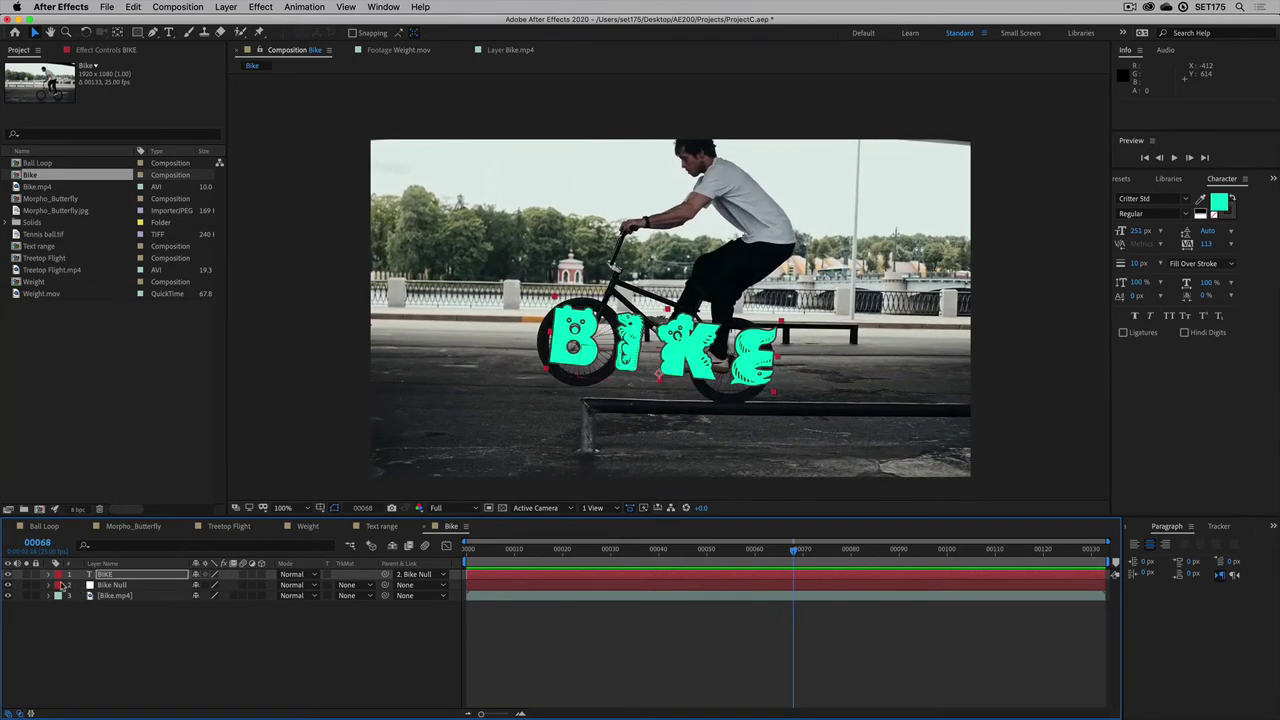
click(8, 576)
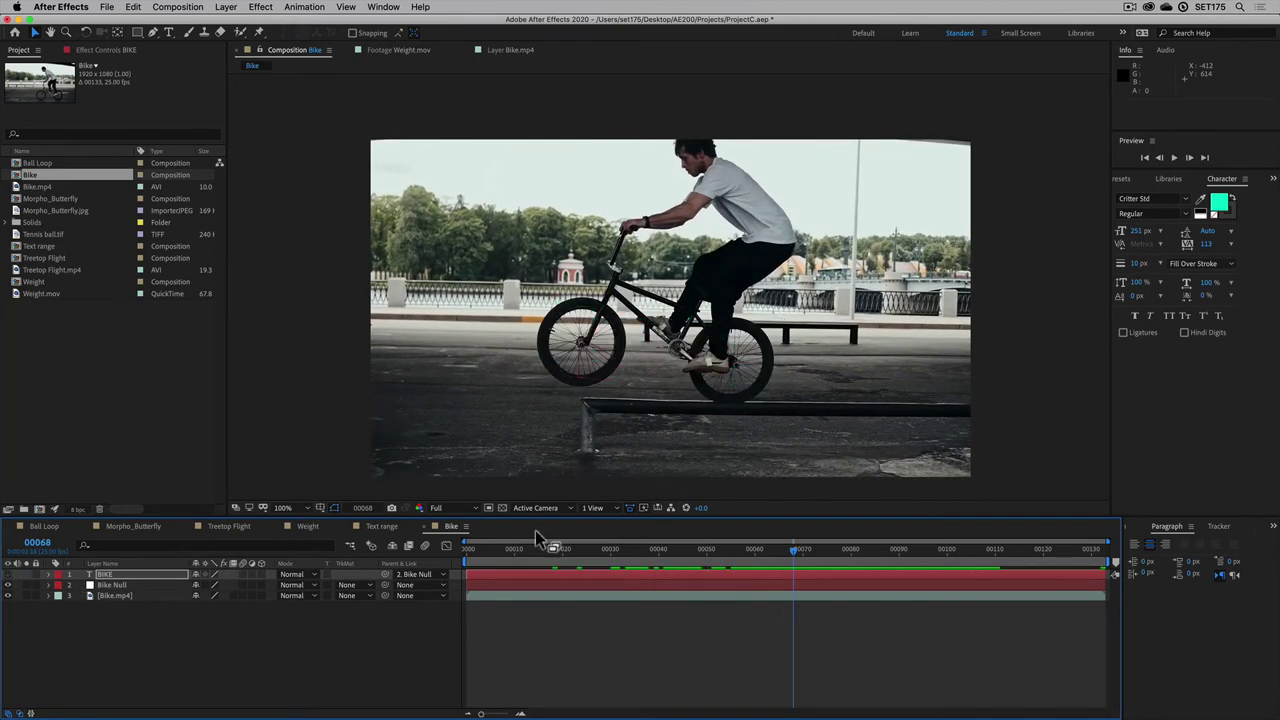
click(710, 548)
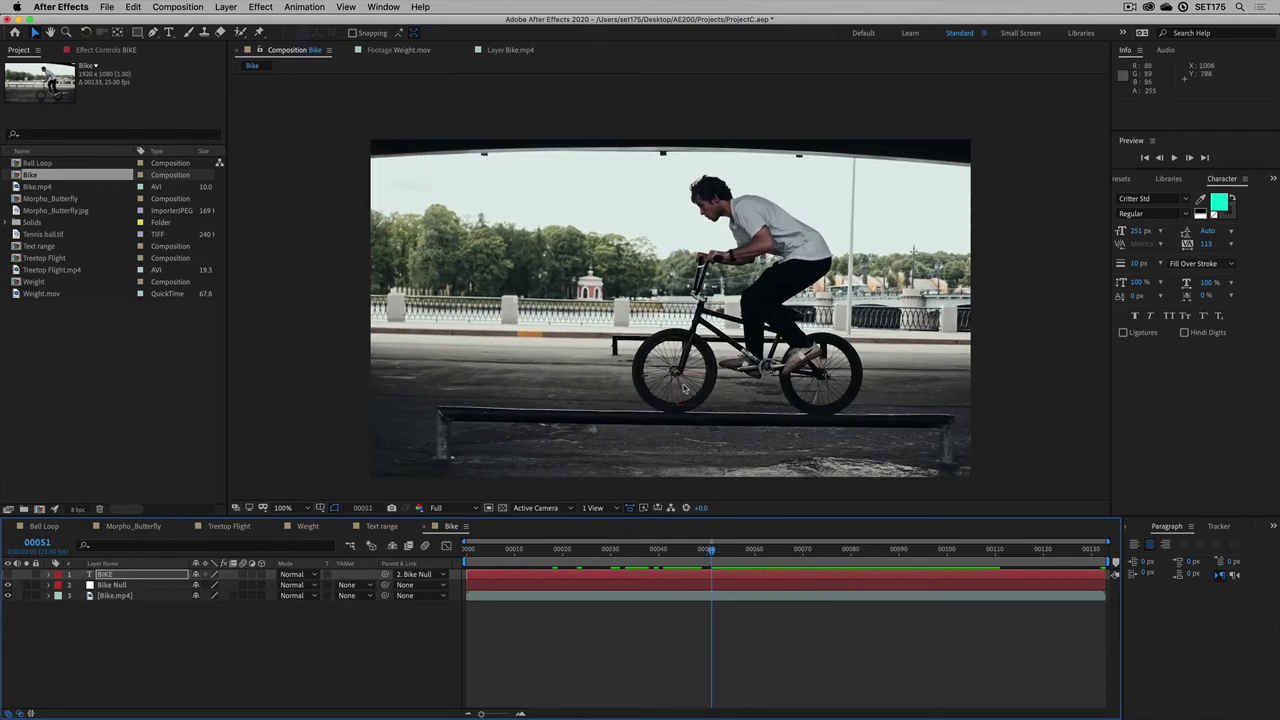
drag(138, 32, 213, 63)
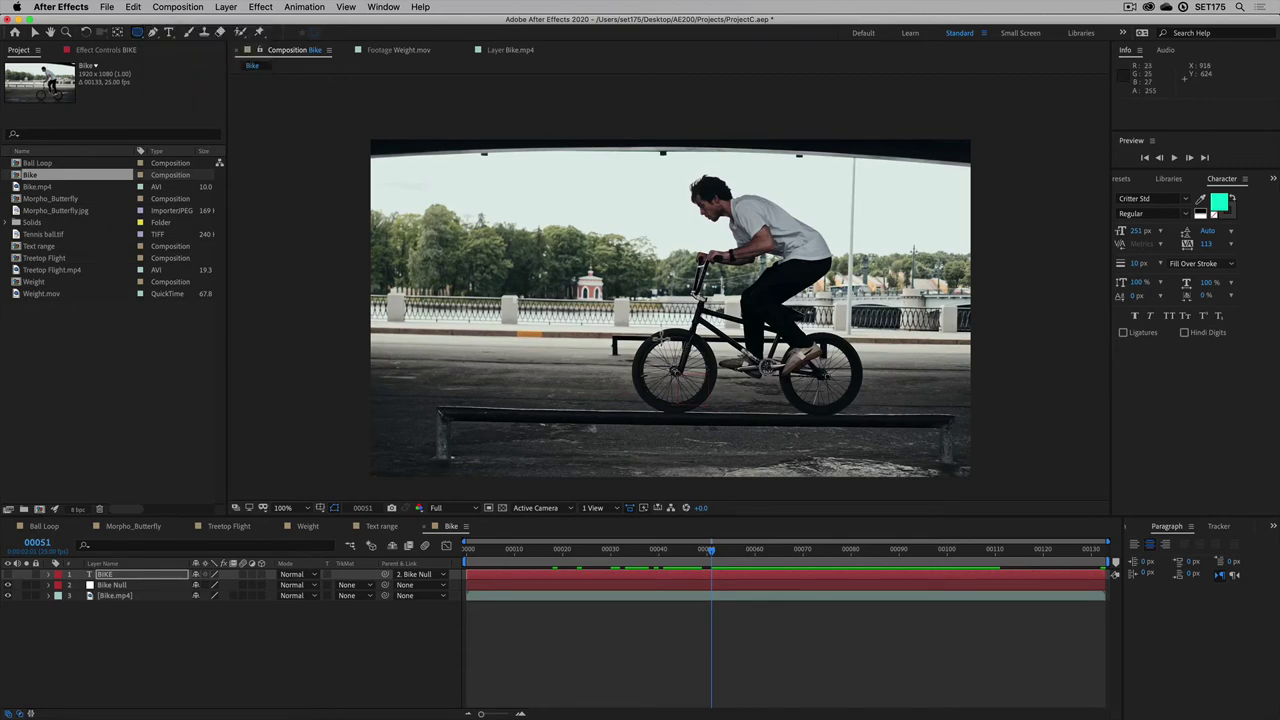
scroll(667, 331, up, 2)
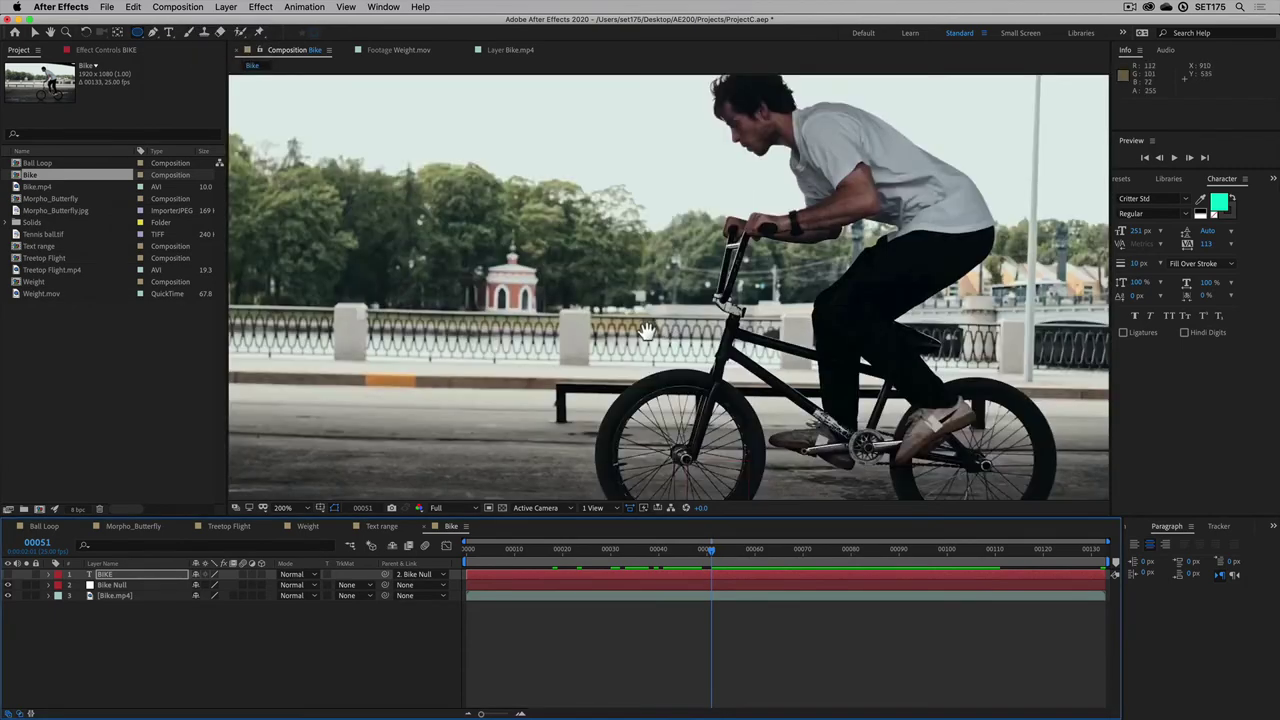
drag(646, 331, 675, 385)
key(space)
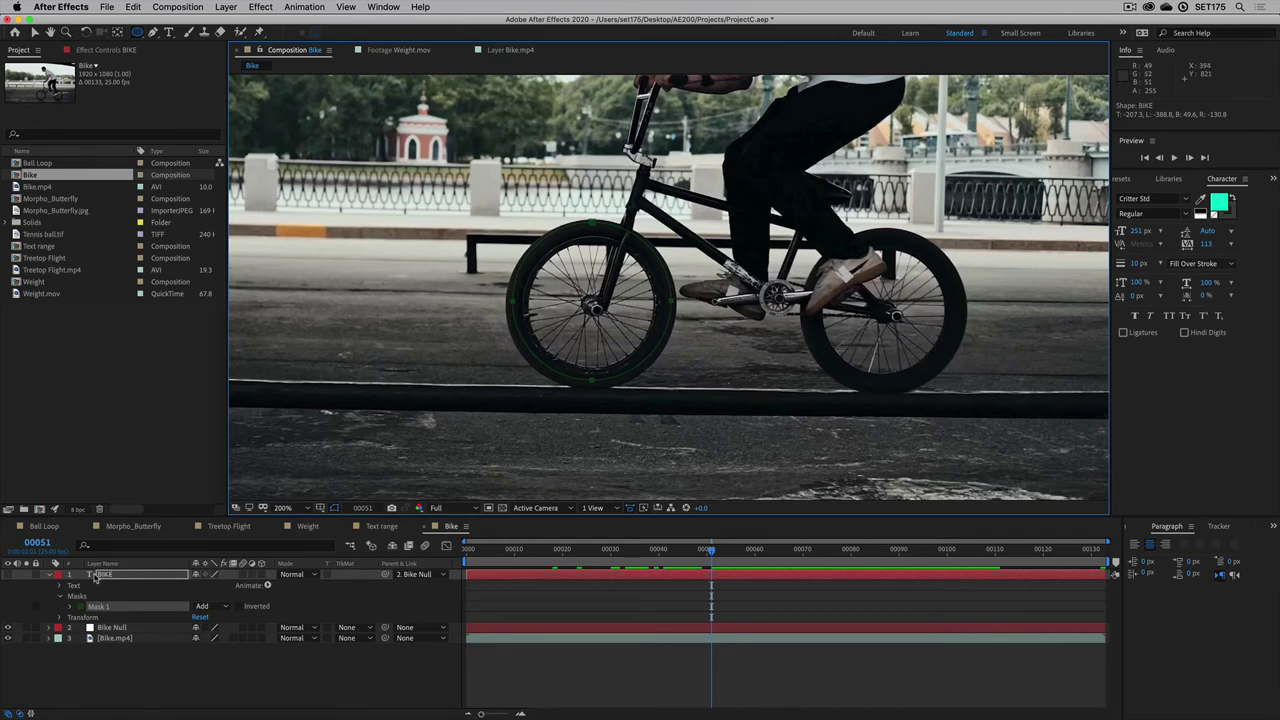
Step: Delete the stray Mask 1 from the BIKE title, then hide the layer again
click(8, 575)
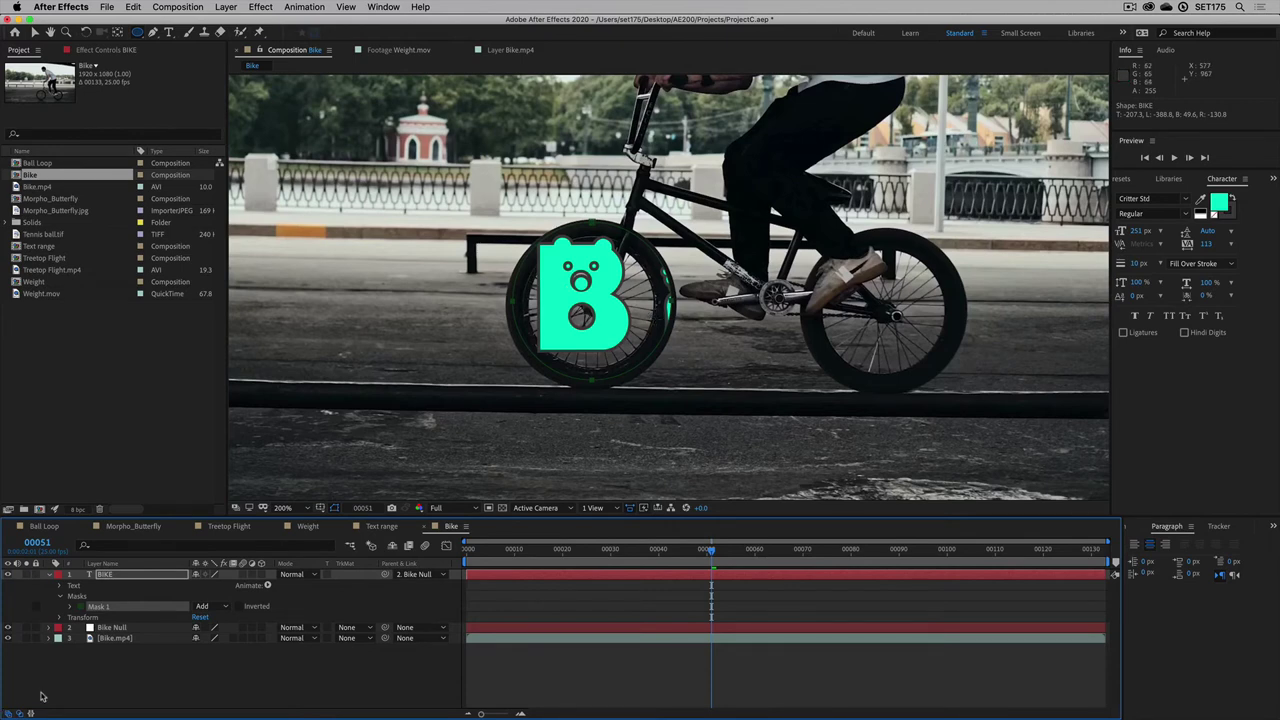
click(92, 607)
key(Delete)
click(51, 577)
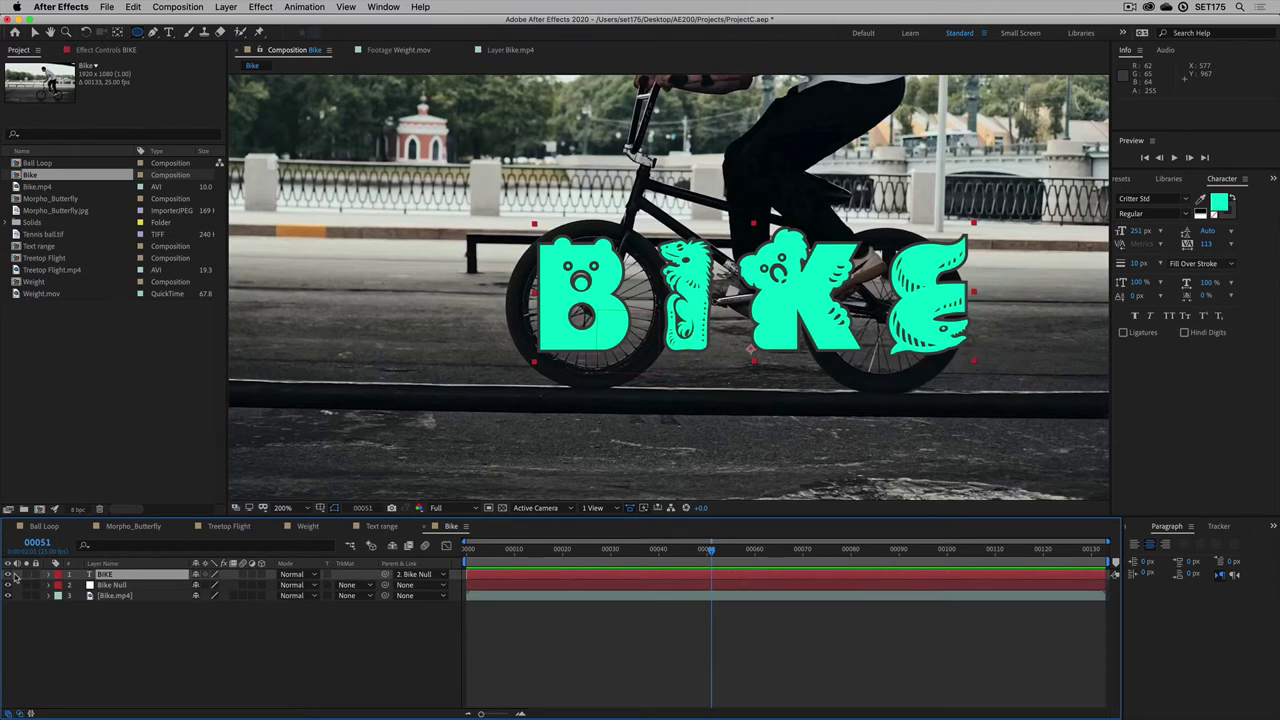
click(8, 574)
click(113, 638)
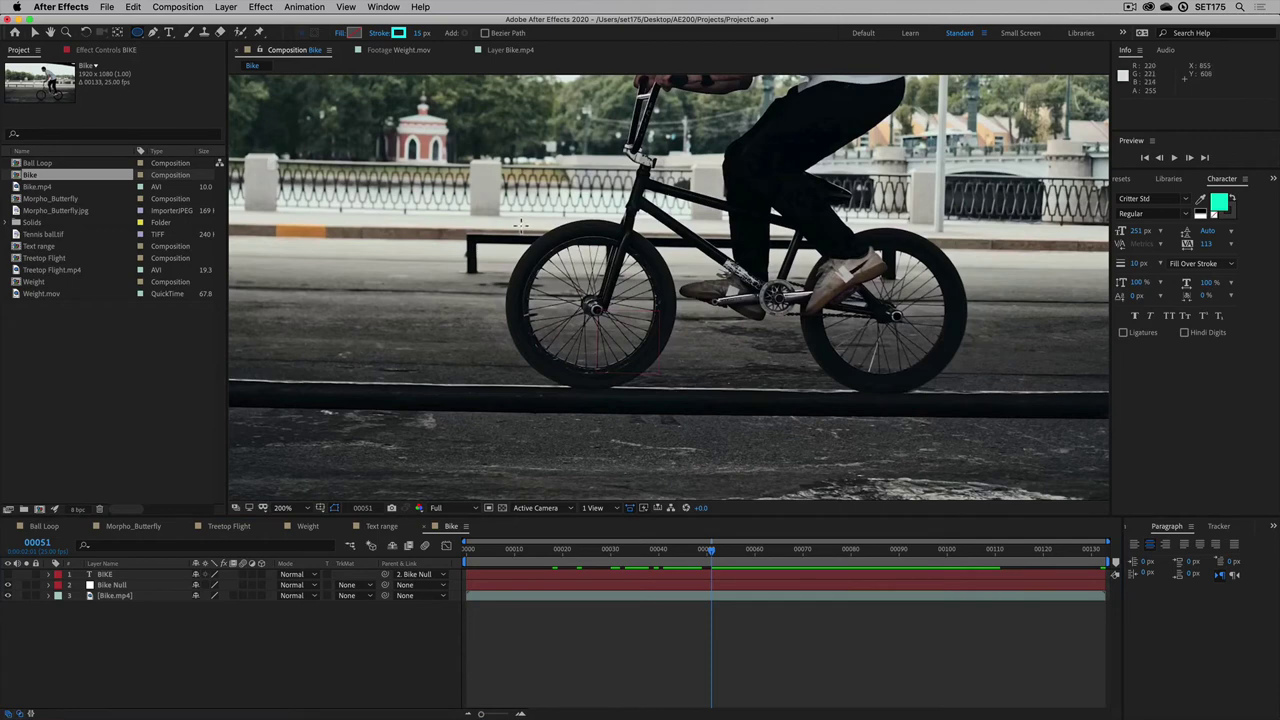
Step: Draw a cyan ellipse around the front wheel and nudge it into place
mouse_move(512, 219)
mouse_down()
mouse_move(648, 375)
mouse_move(678, 378)
mouse_move(623, 406)
mouse_move(648, 396)
mouse_move(580, 380)
mouse_move(668, 377)
mouse_up()
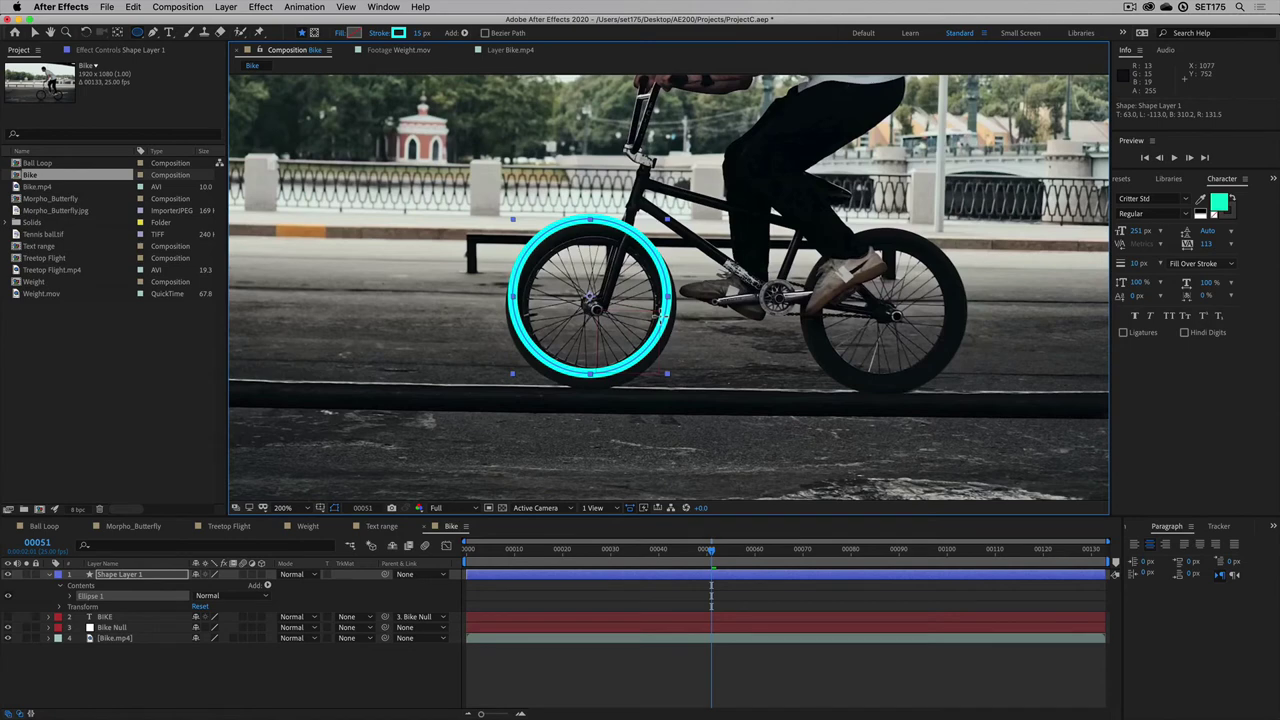
click(33, 32)
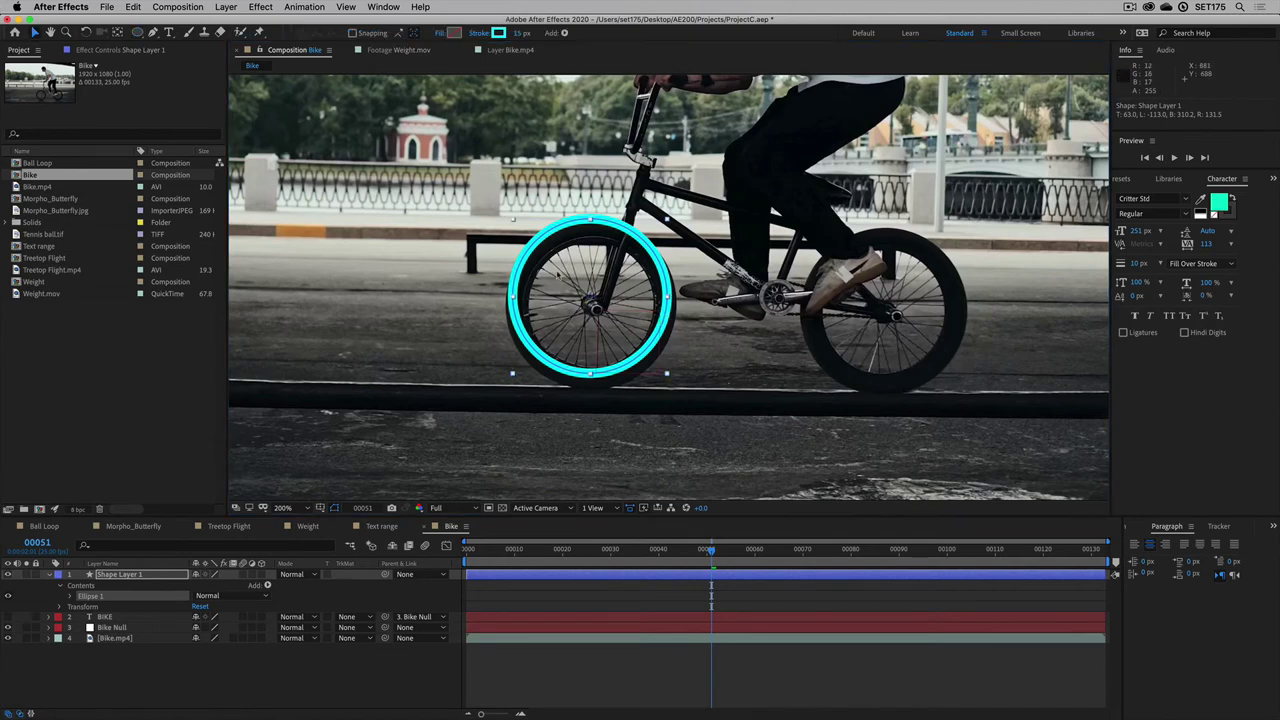
drag(597, 271, 597, 278)
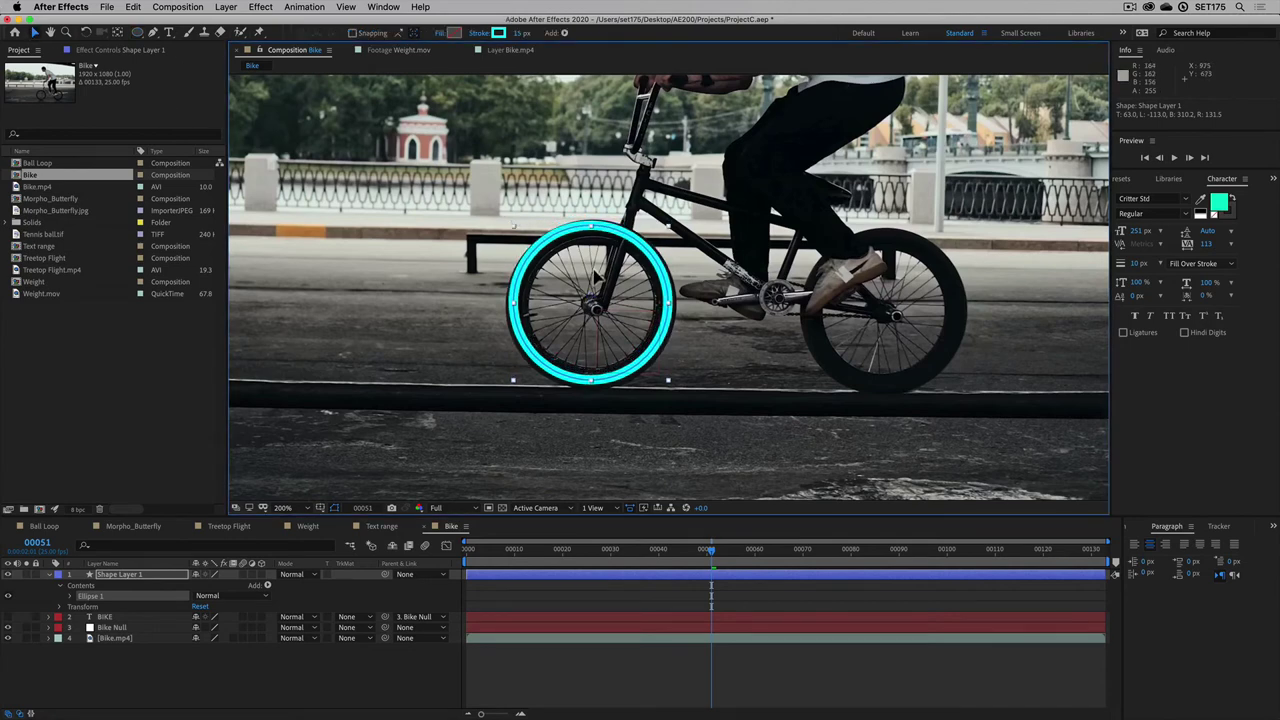
Step: Parent Shape Layer 1 to Bike Null and preview from the first frame
click(49, 577)
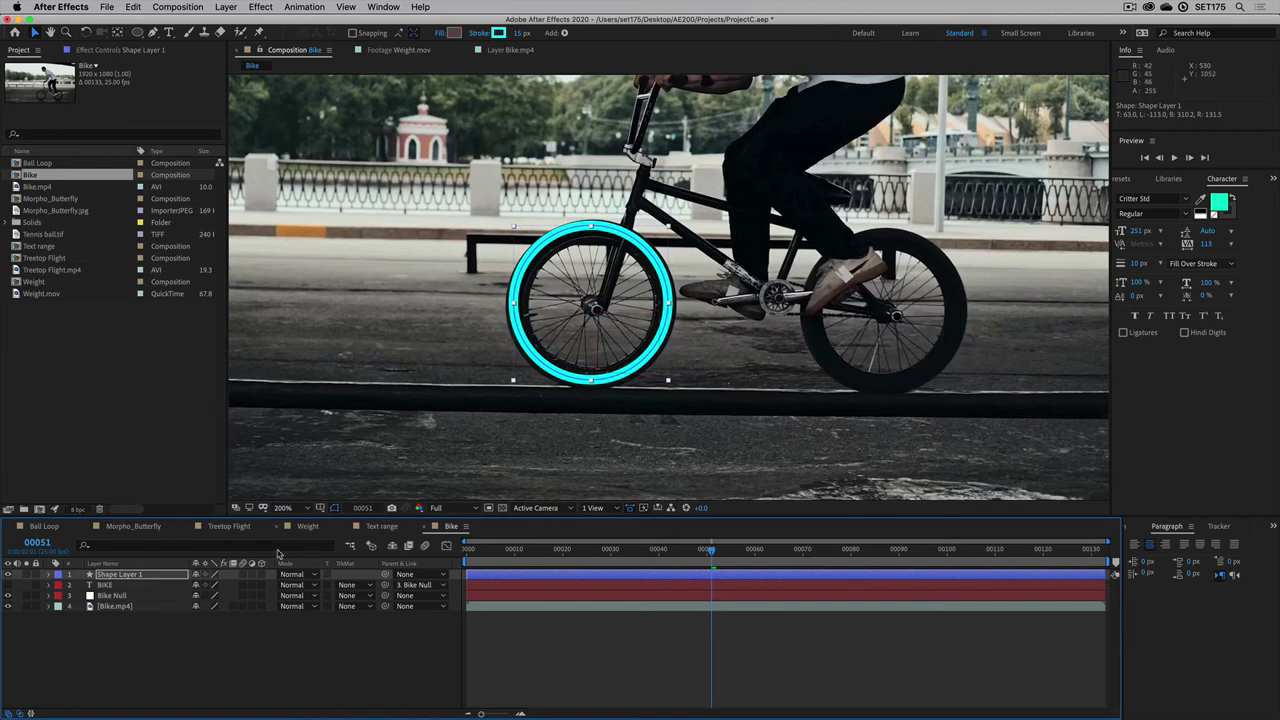
drag(385, 577, 107, 597)
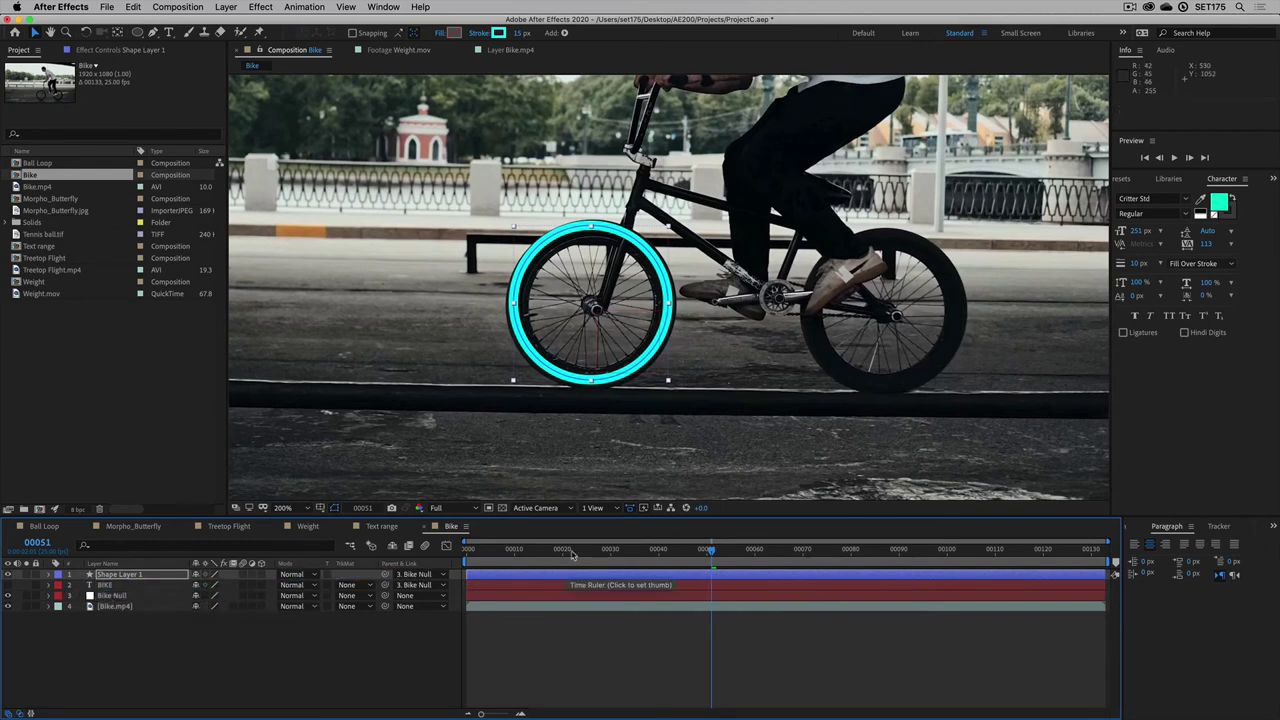
drag(711, 550, 467, 556)
key(space)
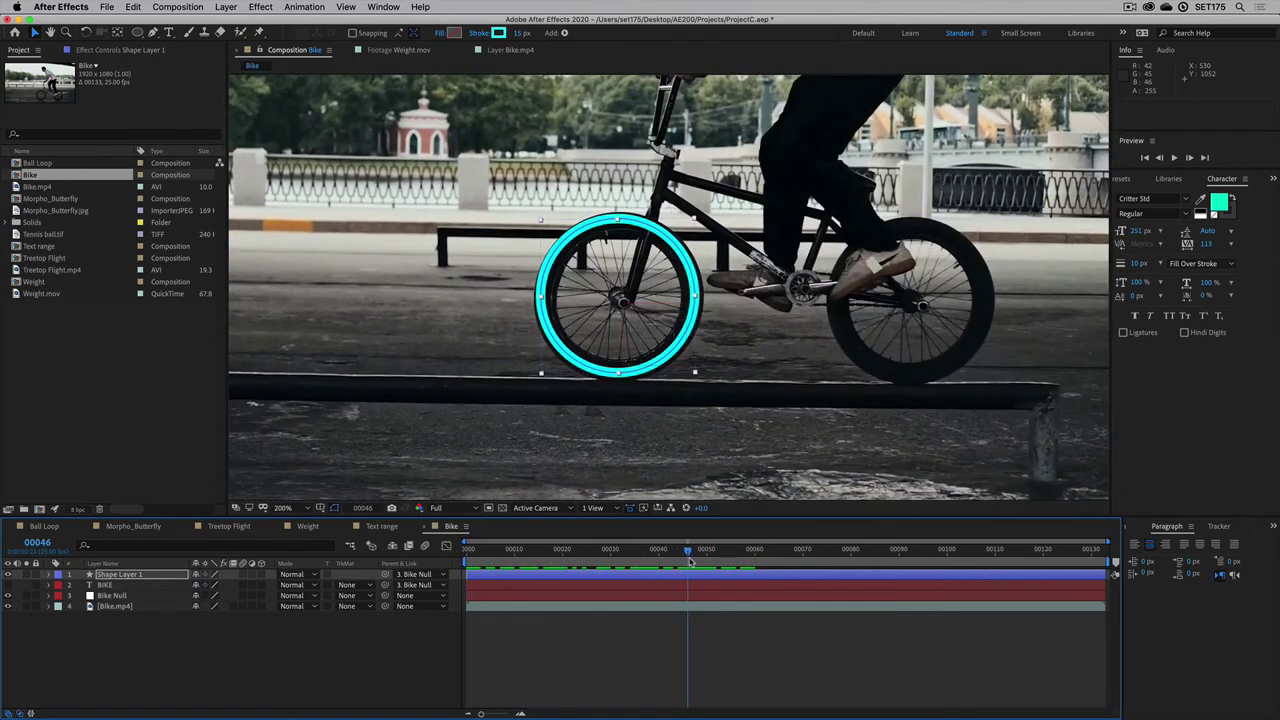
Step: Duplicate the cyan circle layer and move the copy onto the rear wheel
key(space)
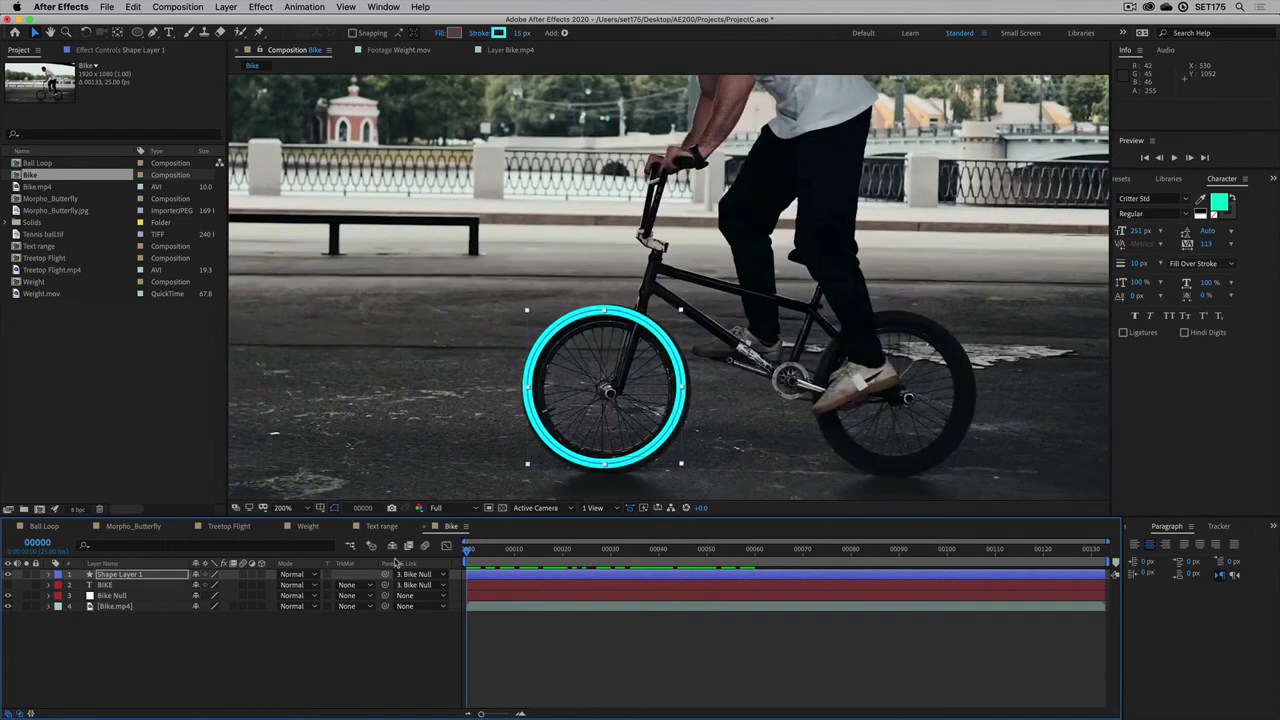
click(107, 577)
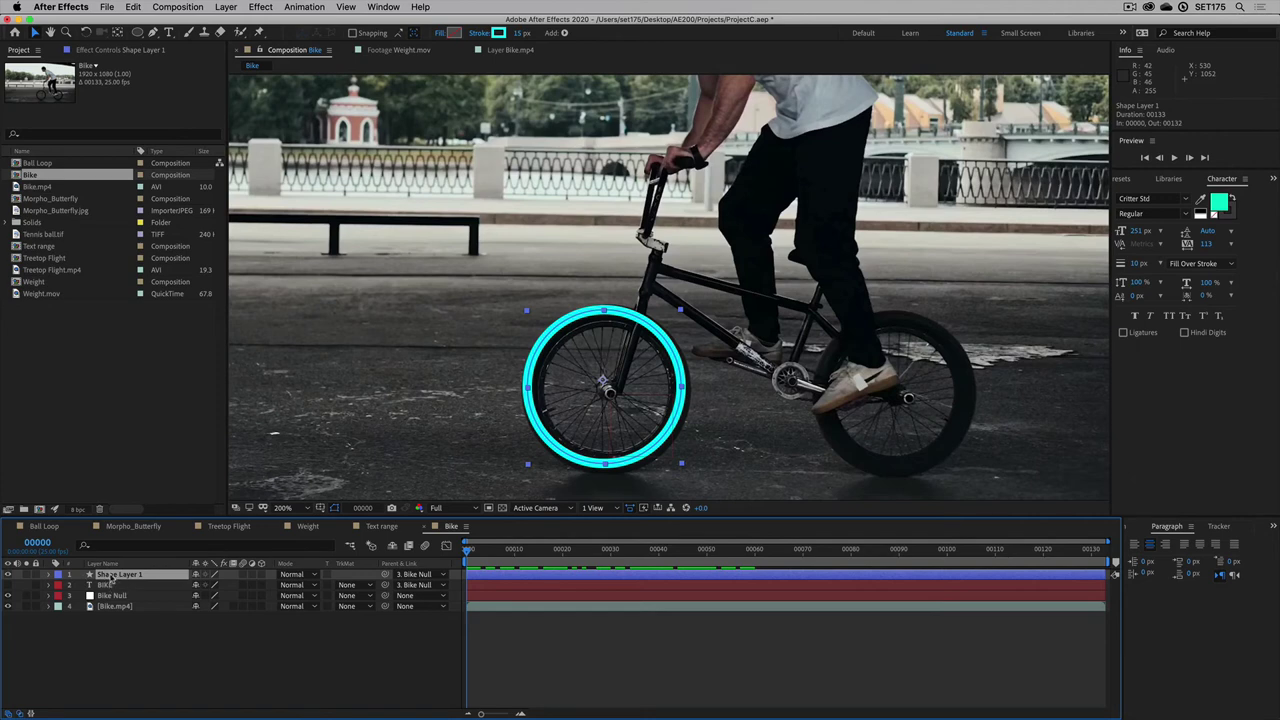
key(super+d)
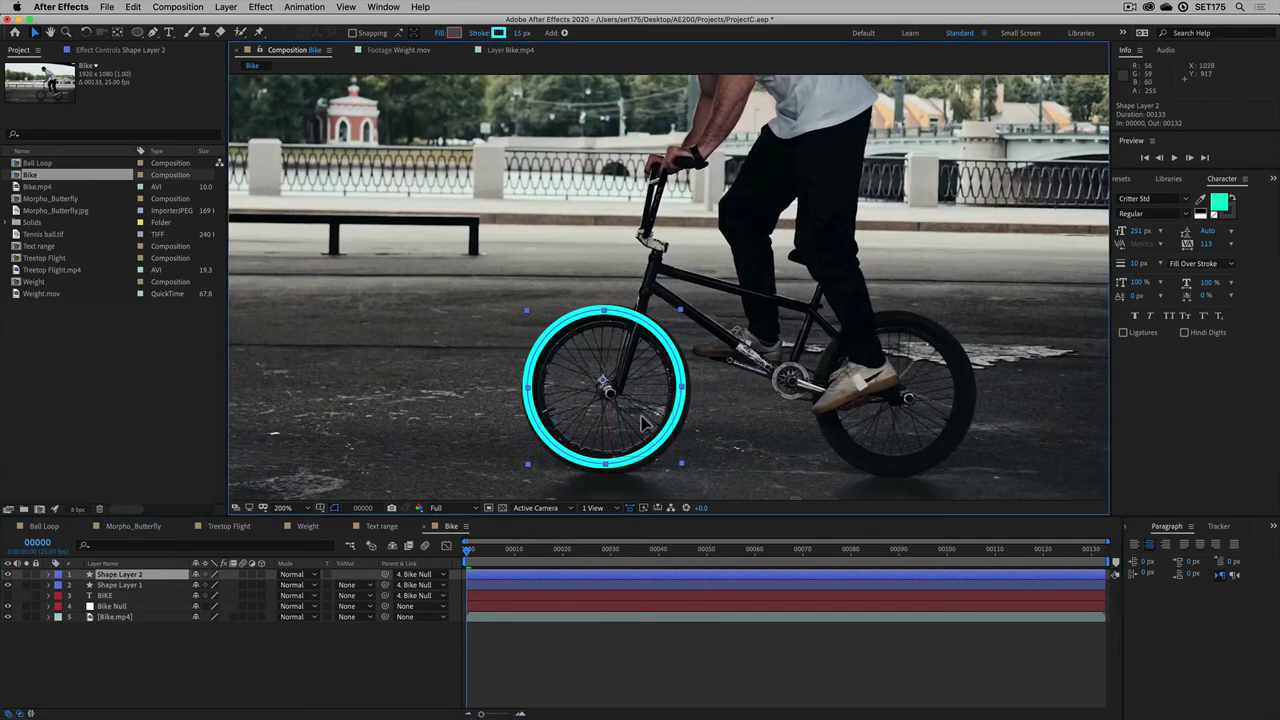
drag(633, 425, 922, 430)
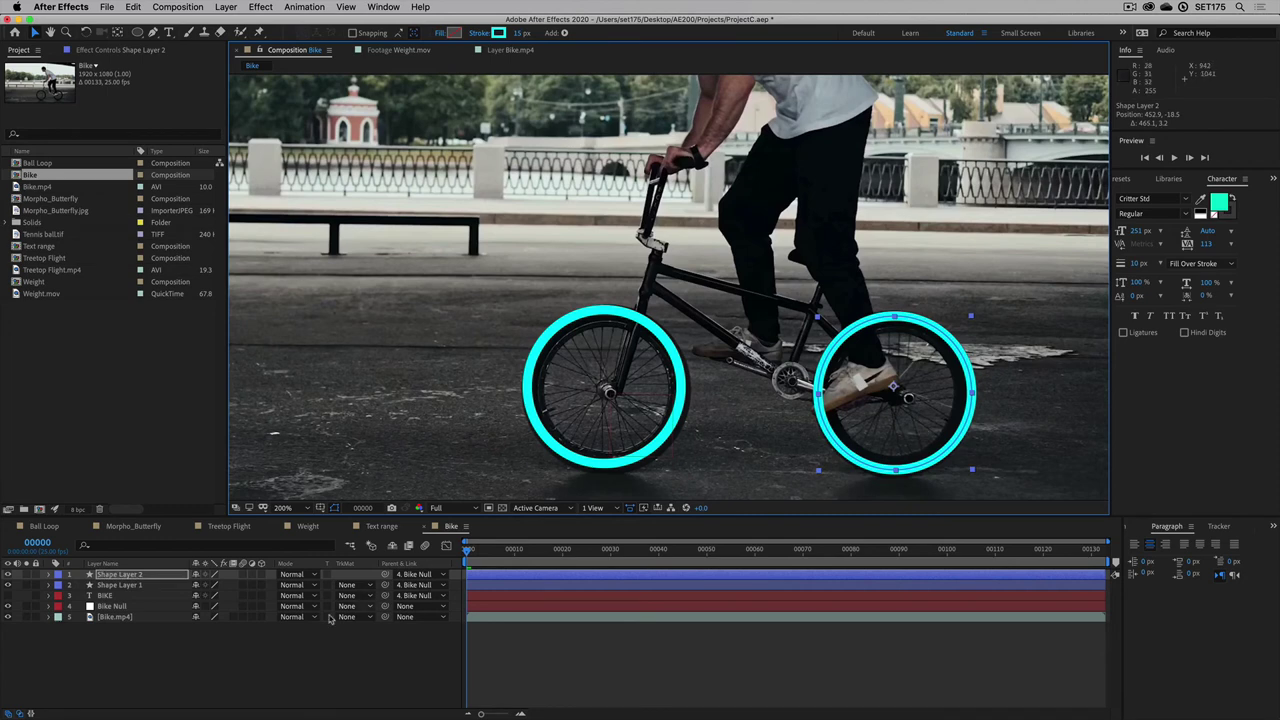
Step: Rename the circle layers 'back wheel' and 'front wheel', then preview the clip
click(133, 578)
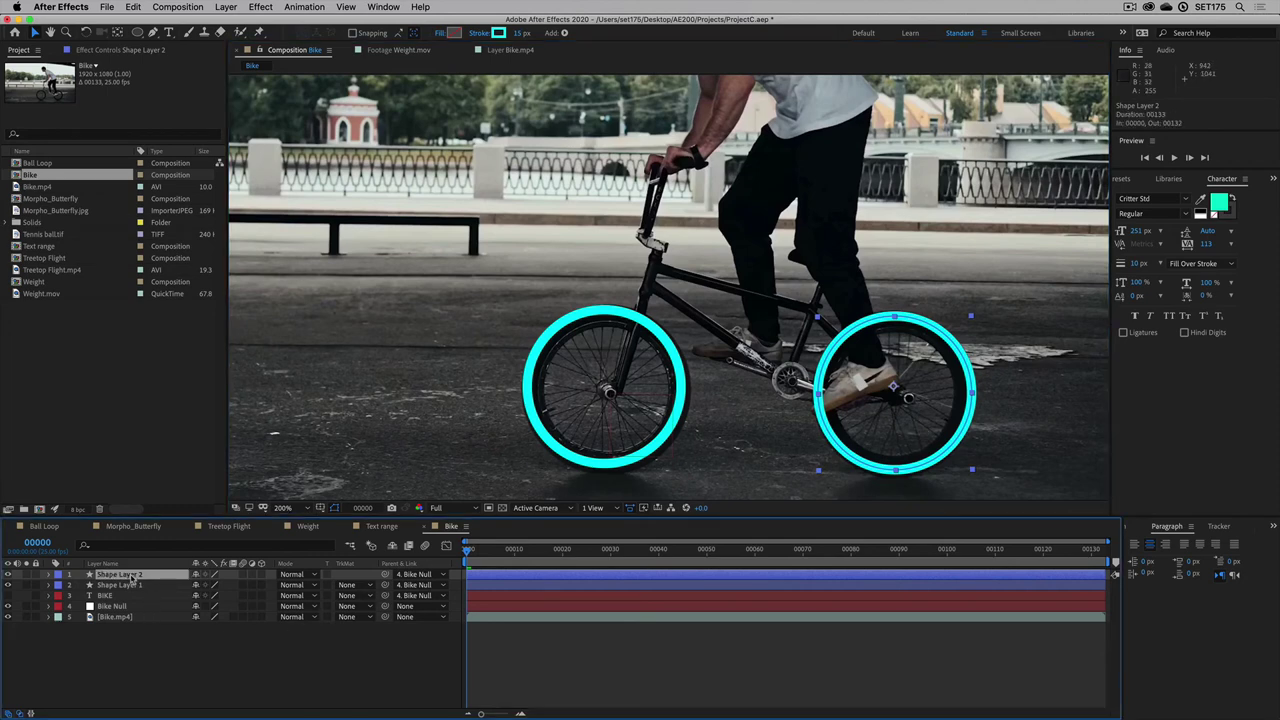
key(Return)
text(bac)
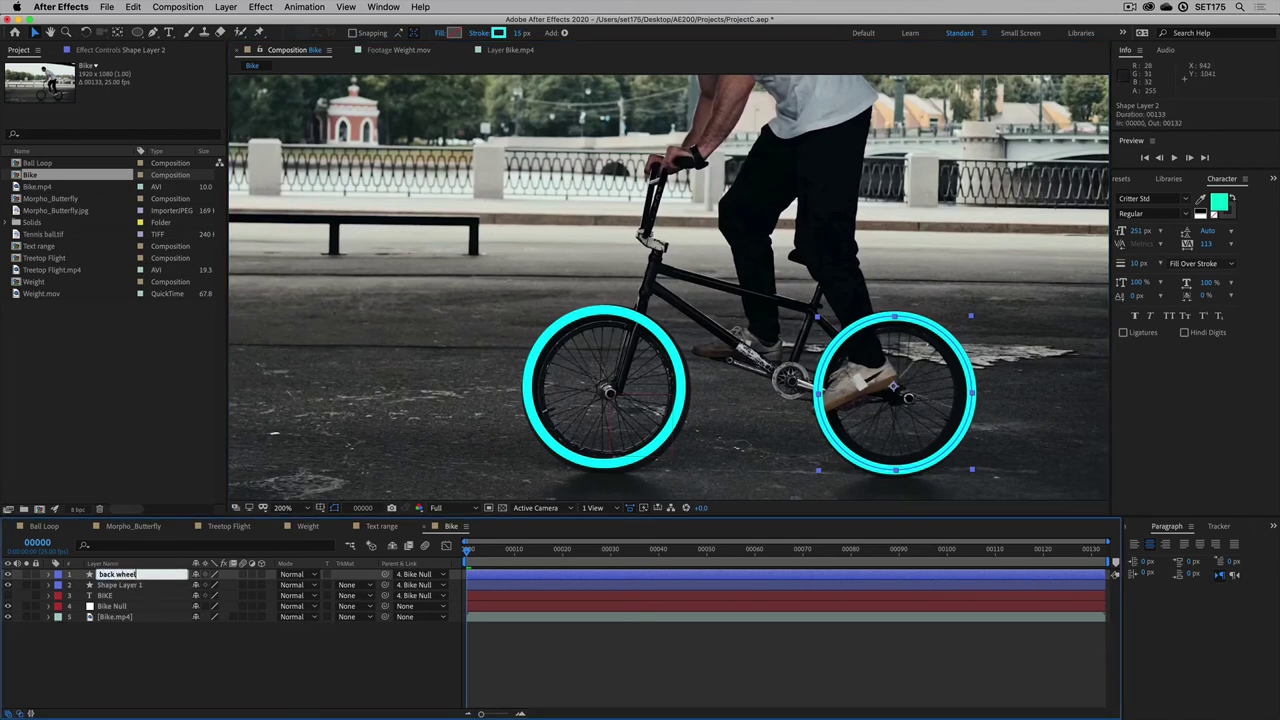
text(k wheel)
key(Return)
click(117, 586)
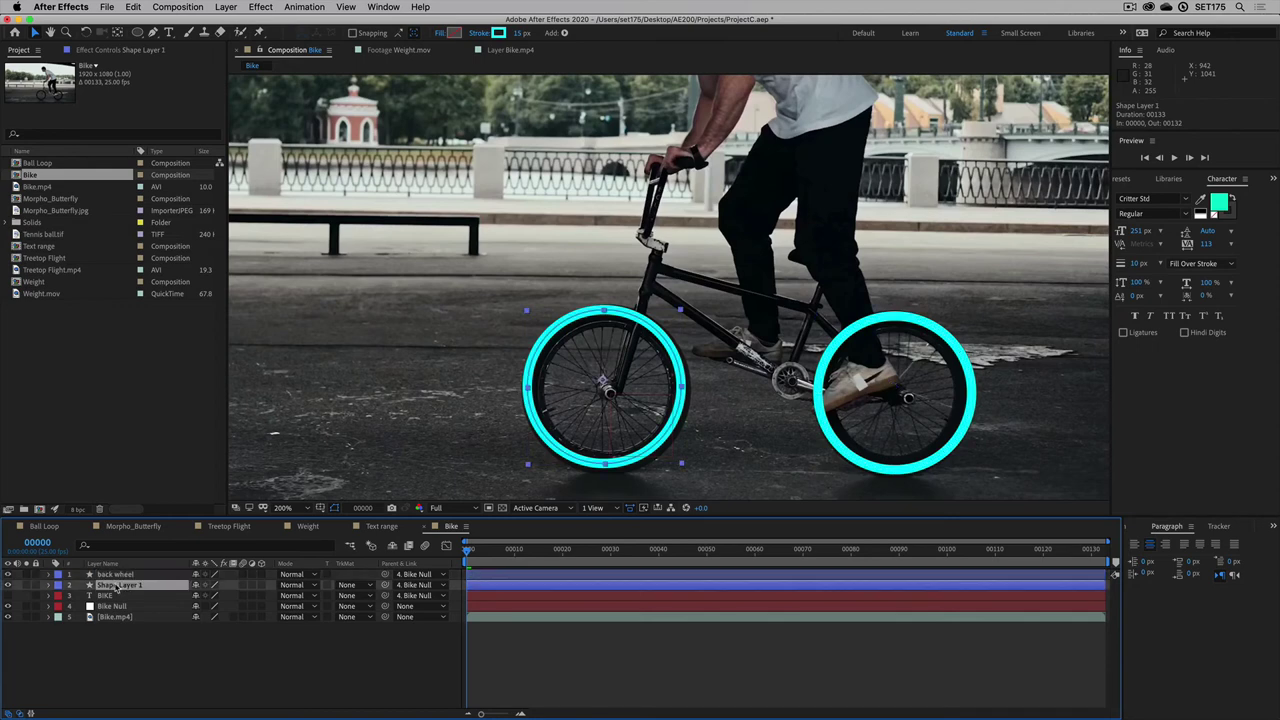
key(Return)
text(front wheel)
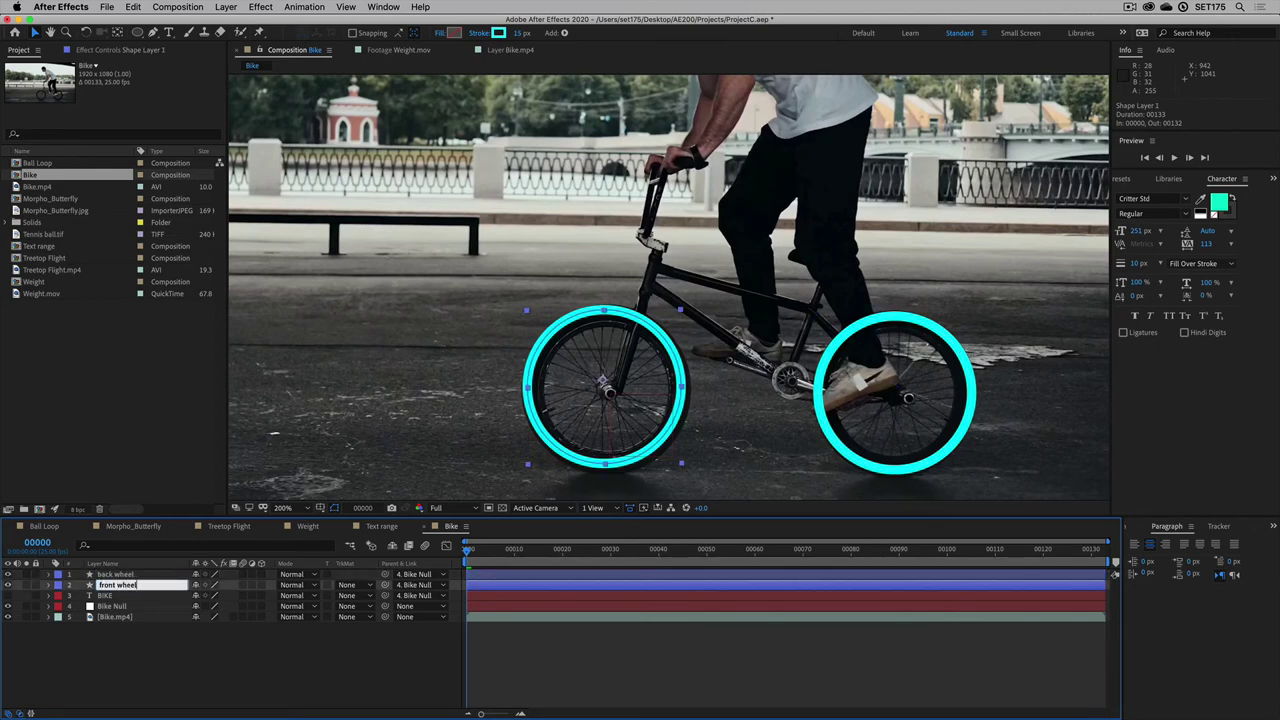
key(Return)
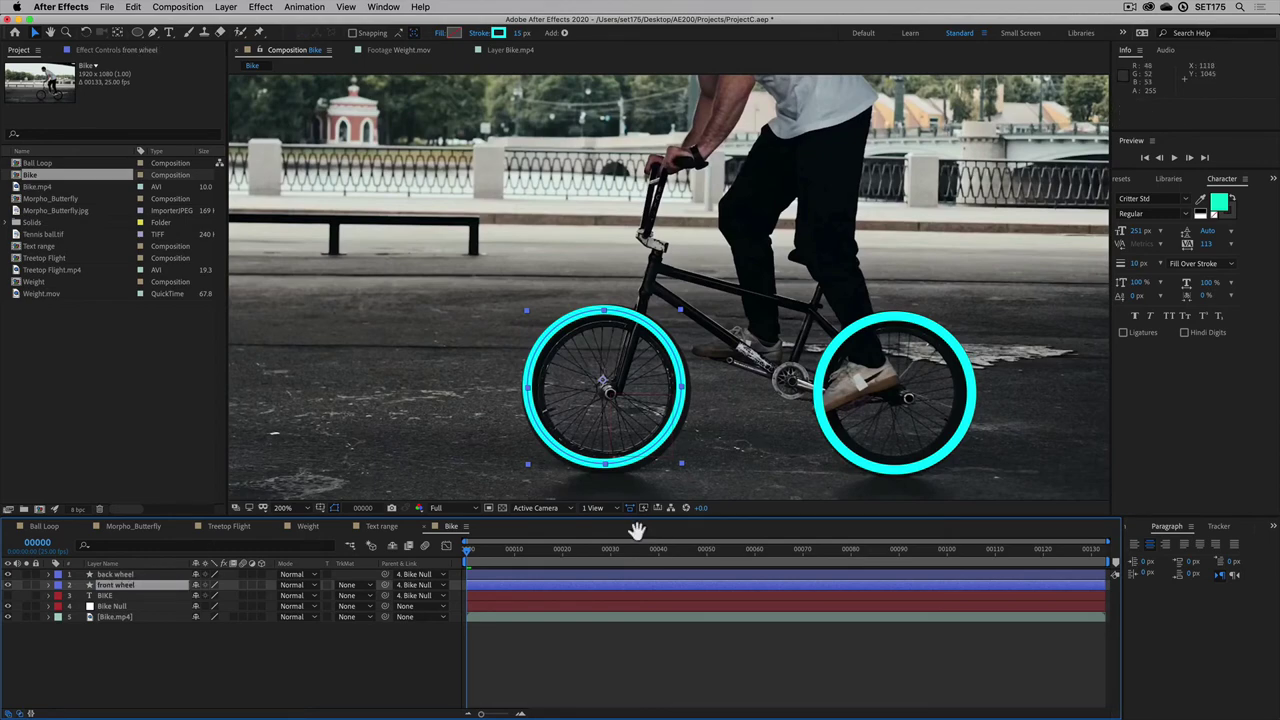
key(space)
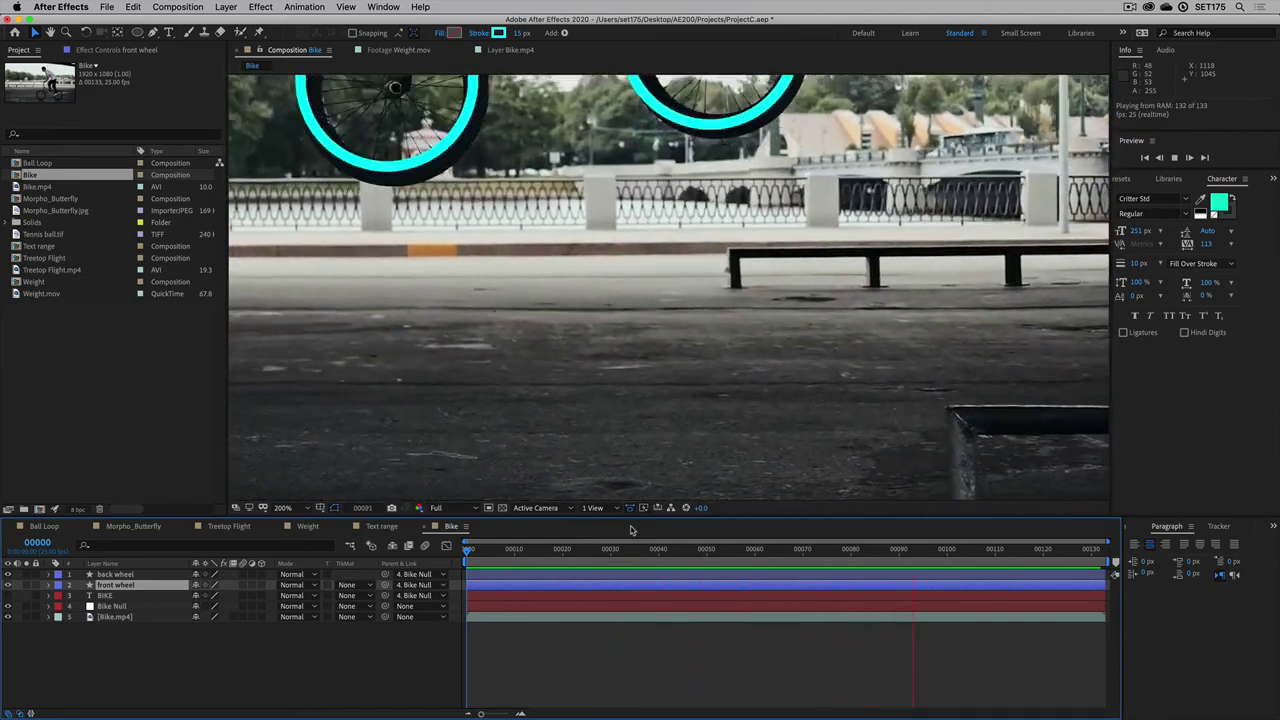
scroll(727, 472, down, 1)
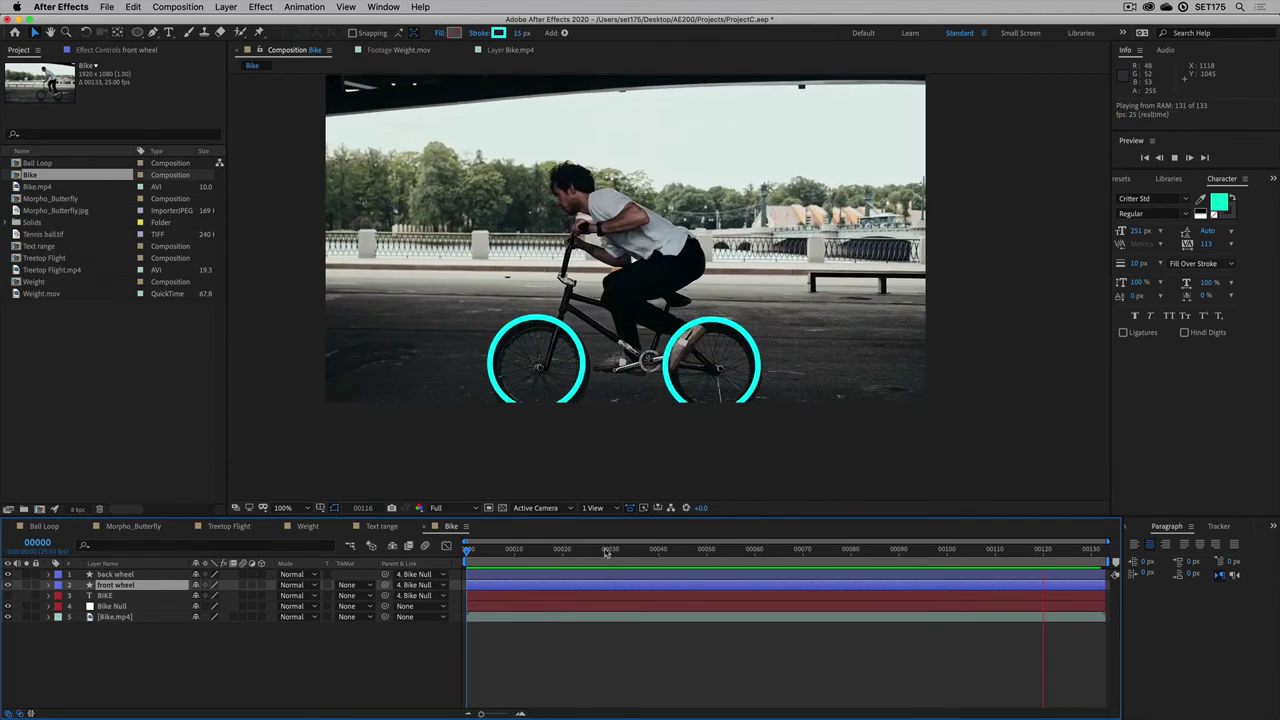
Step: Apply the Glow effect from Effects & Presets to the front wheel circle
drag(500, 551, 703, 557)
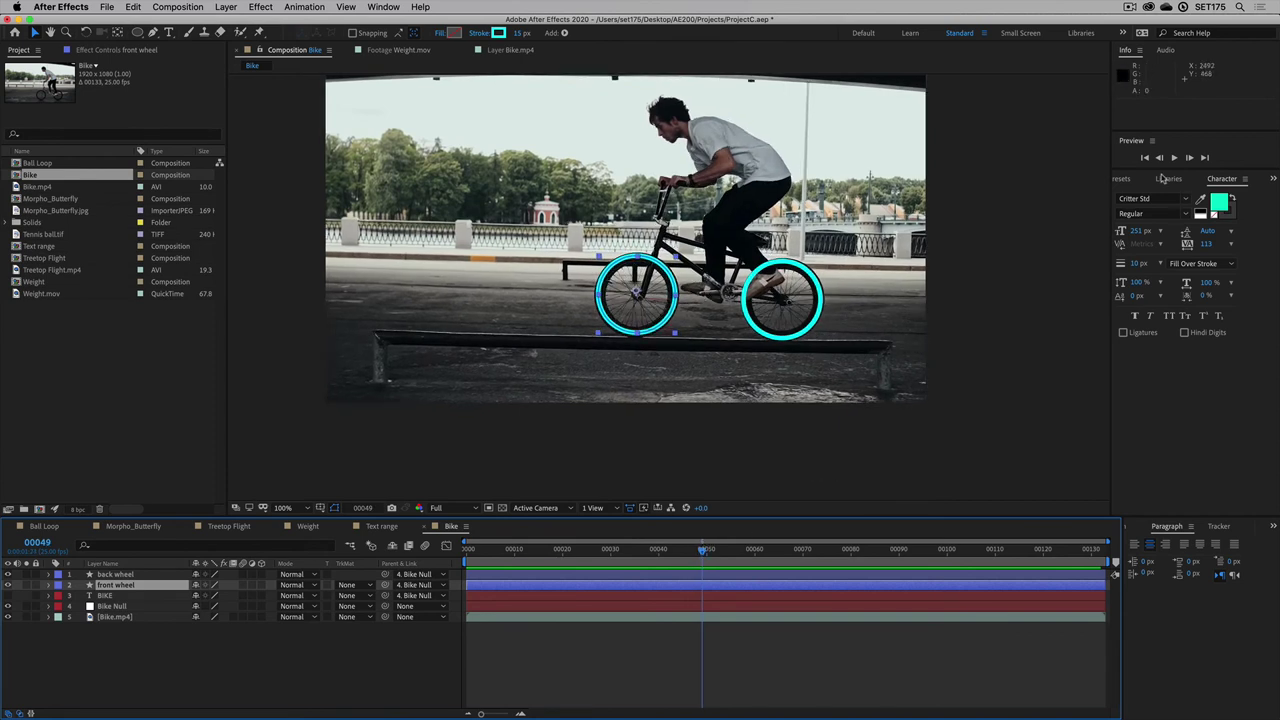
click(1126, 180)
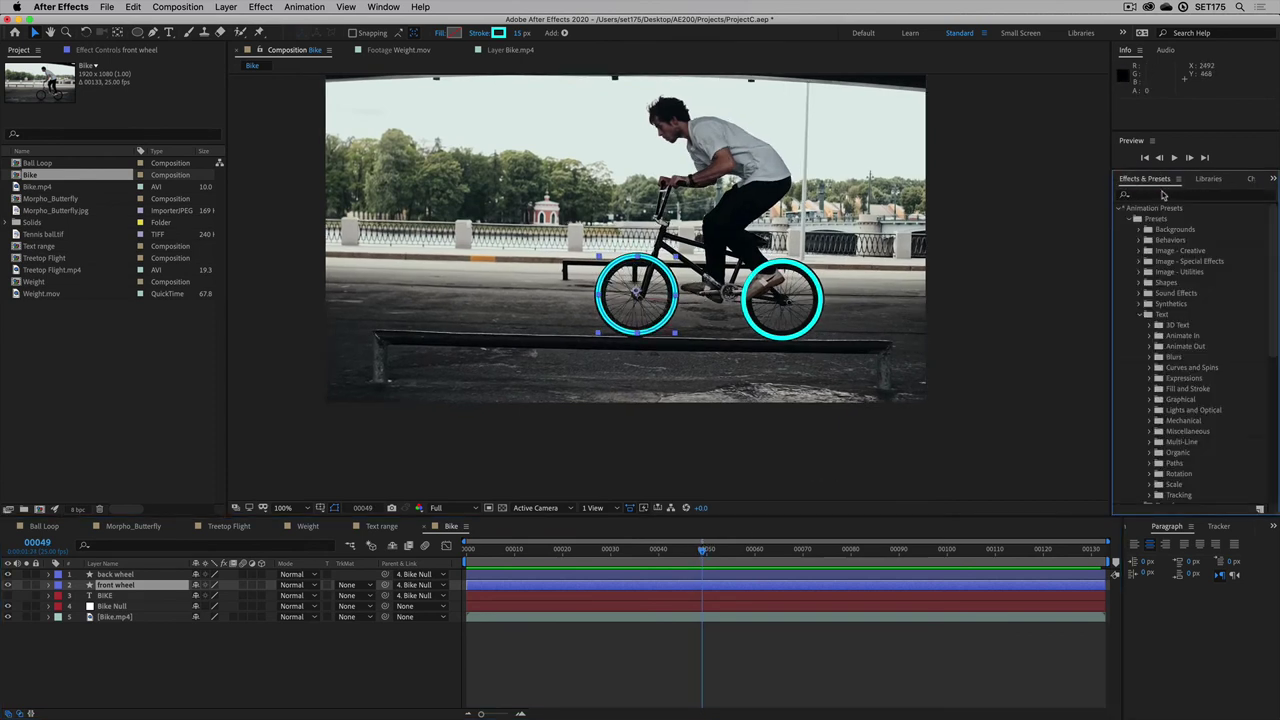
click(1163, 195)
text(glow)
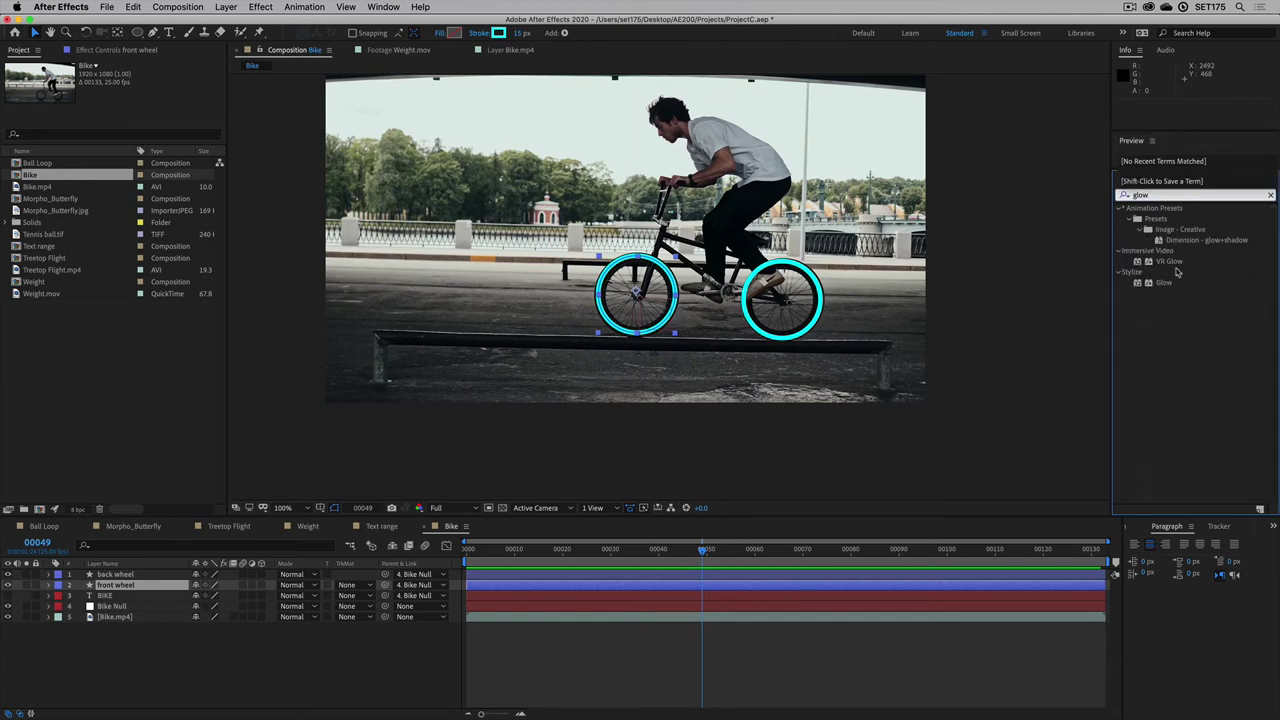
click(1165, 283)
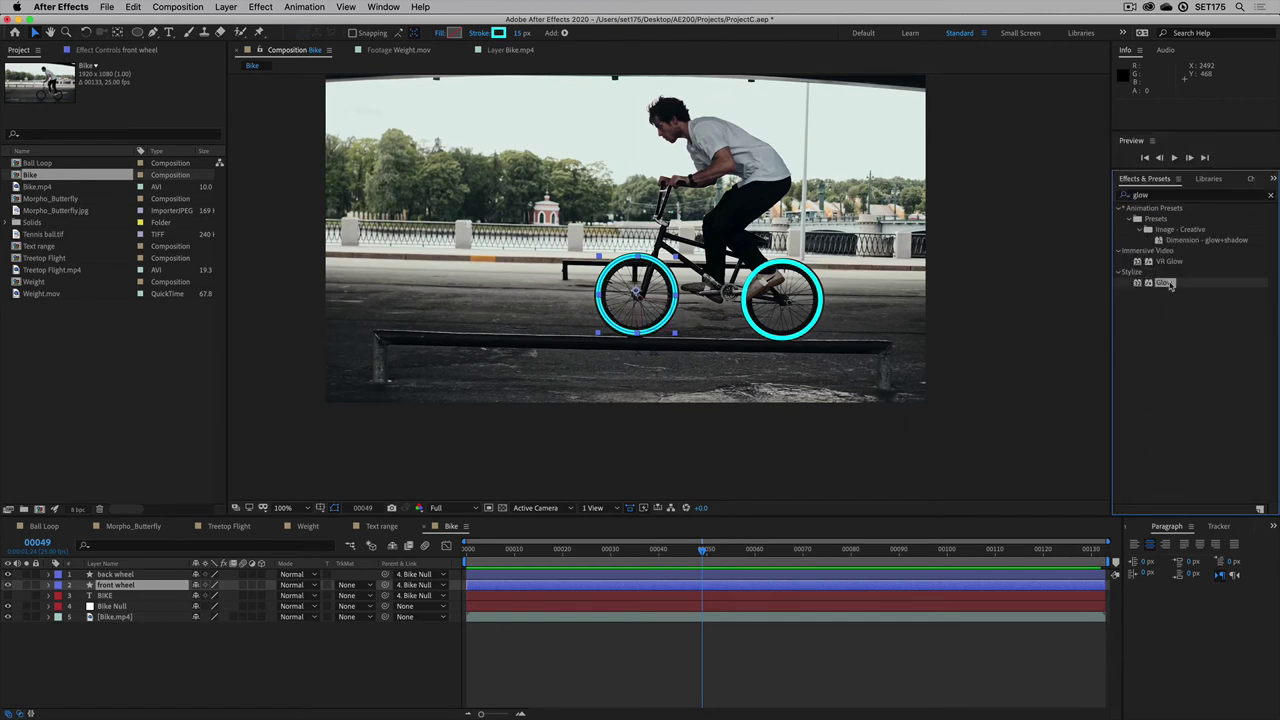
drag(1168, 284, 115, 586)
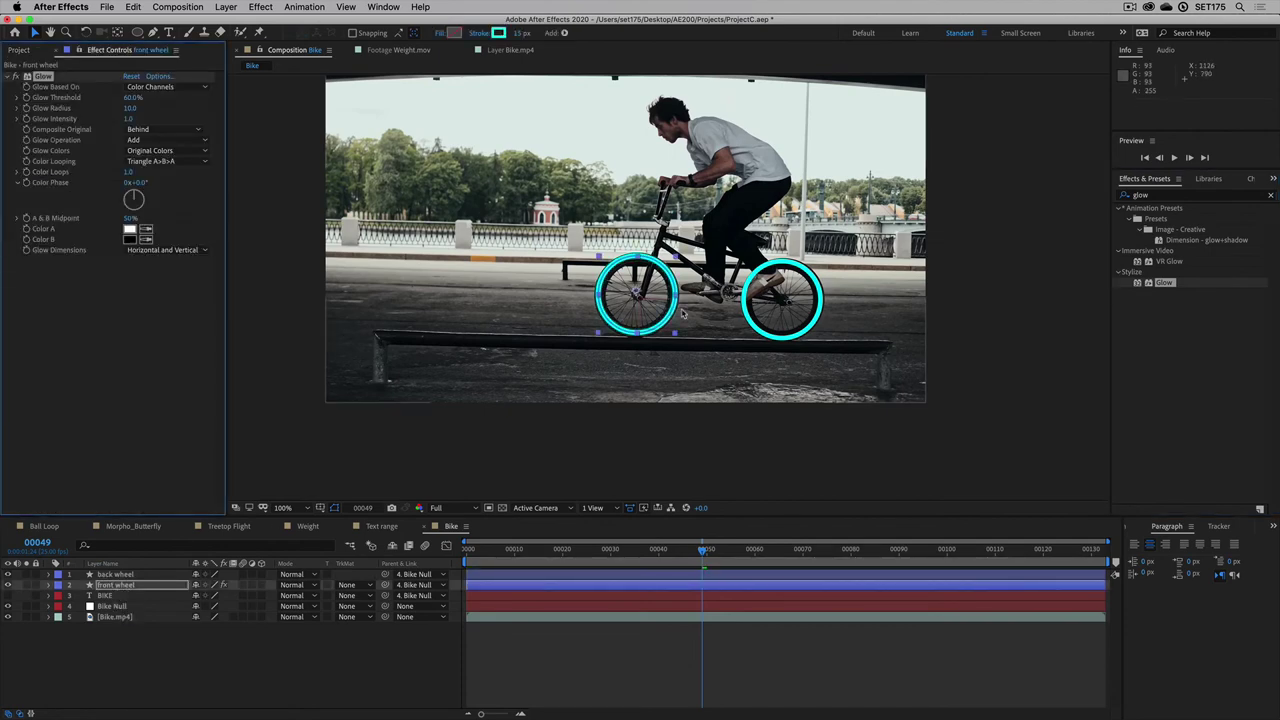
Step: Set the front wheel's Glow Radius to 21 and Glow Intensity to 1.4
scroll(679, 311, up, 1)
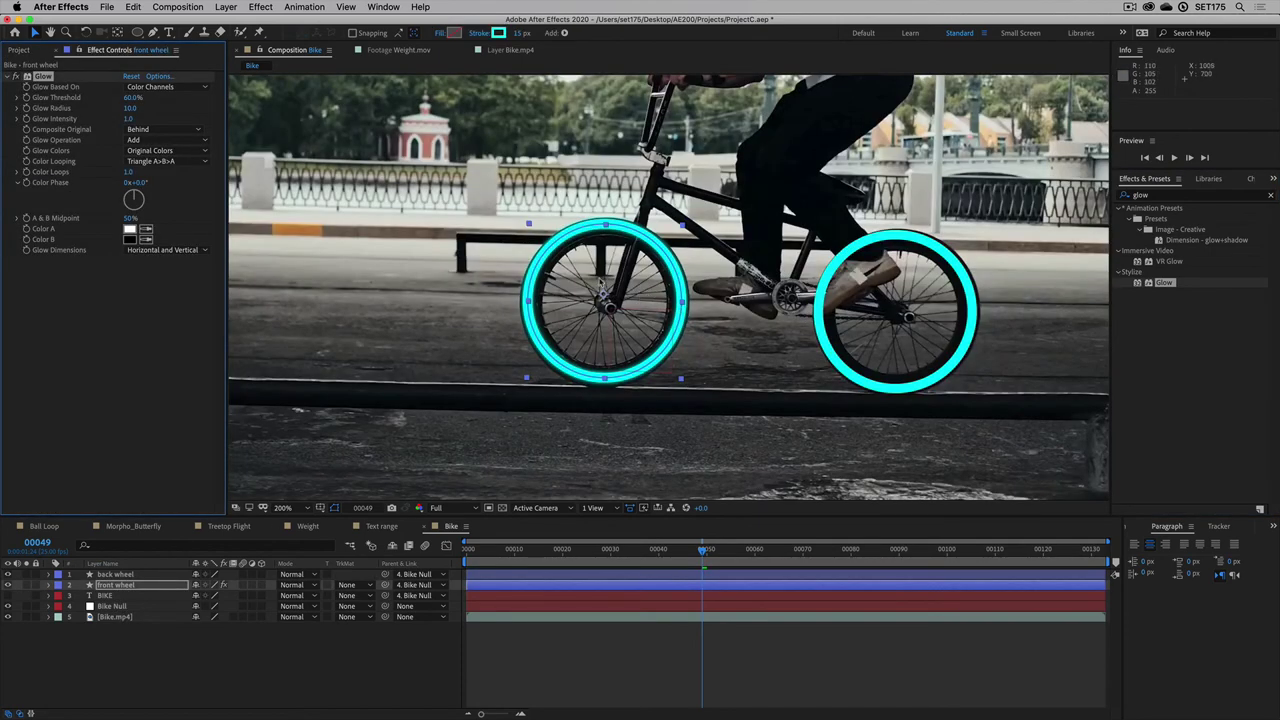
scroll(596, 297, up, 1)
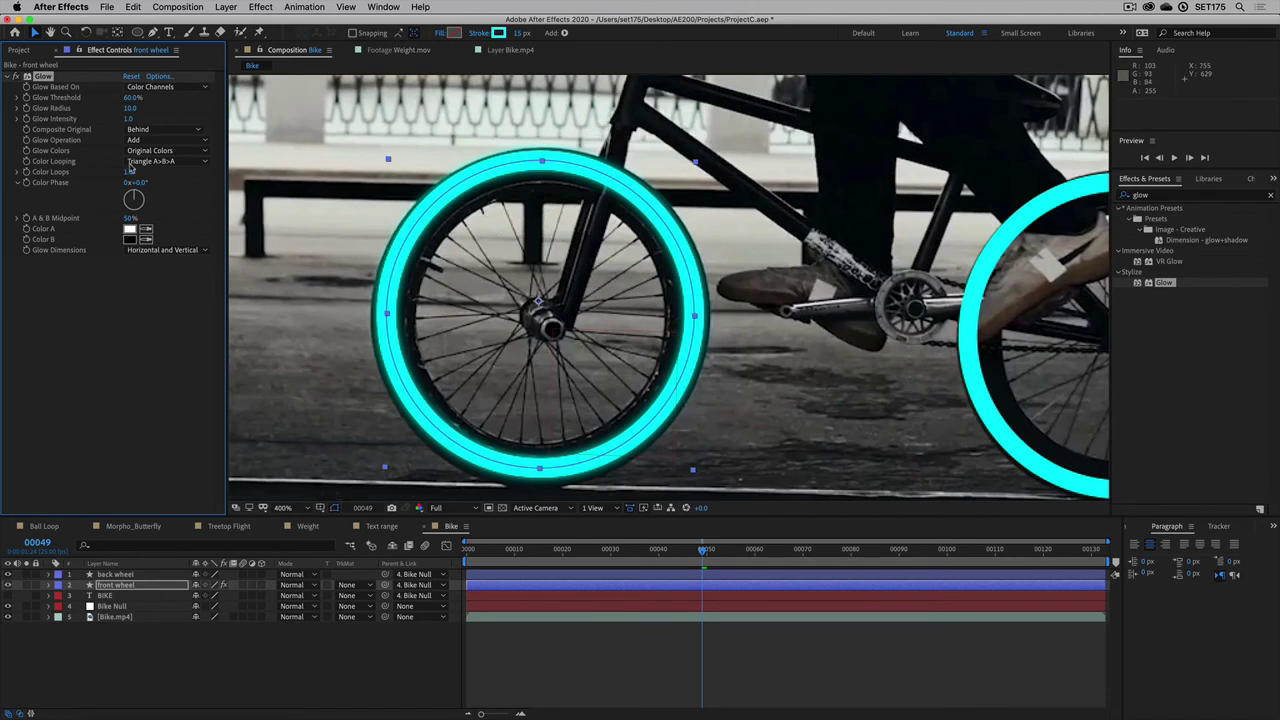
click(16, 78)
click(16, 78)
click(16, 78)
click(16, 78)
drag(139, 111, 145, 112)
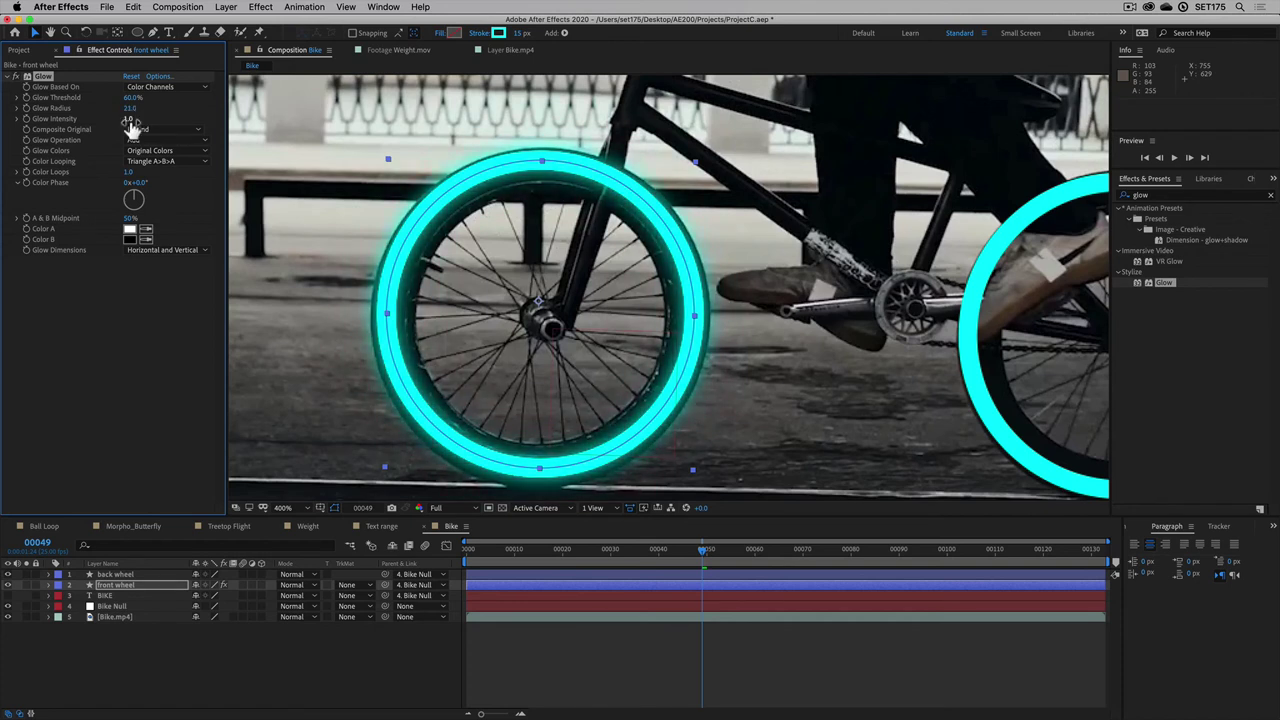
drag(119, 123, 150, 123)
Step: Copy the Glow onto the back wheel layer and preview both glowing wheels
click(131, 8)
click(143, 77)
click(117, 576)
click(135, 8)
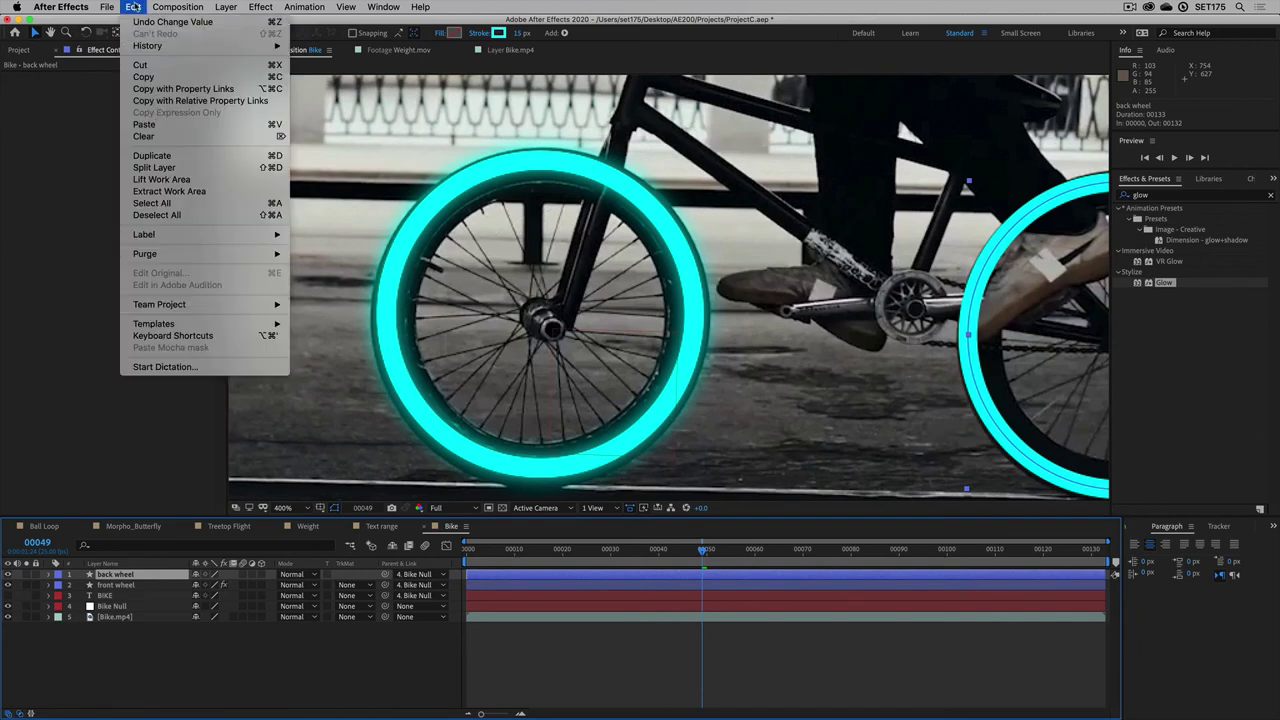
click(150, 124)
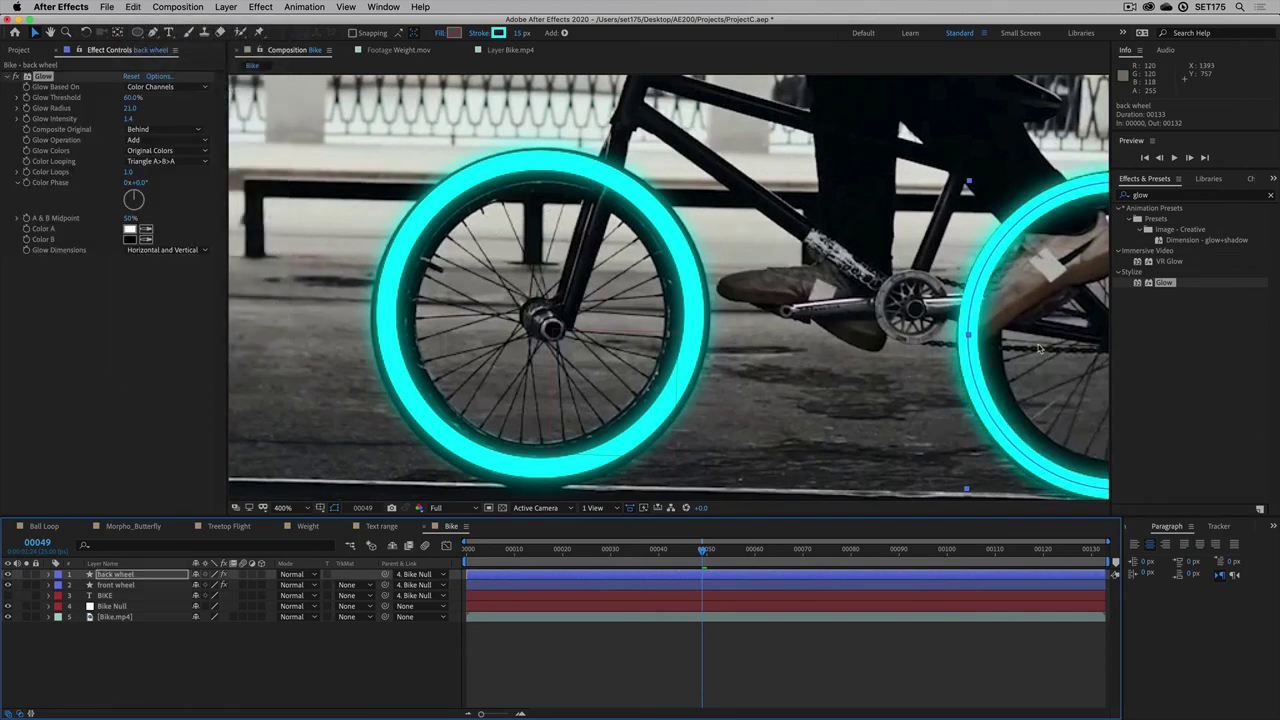
key(comma)
key(comma)
key(space)
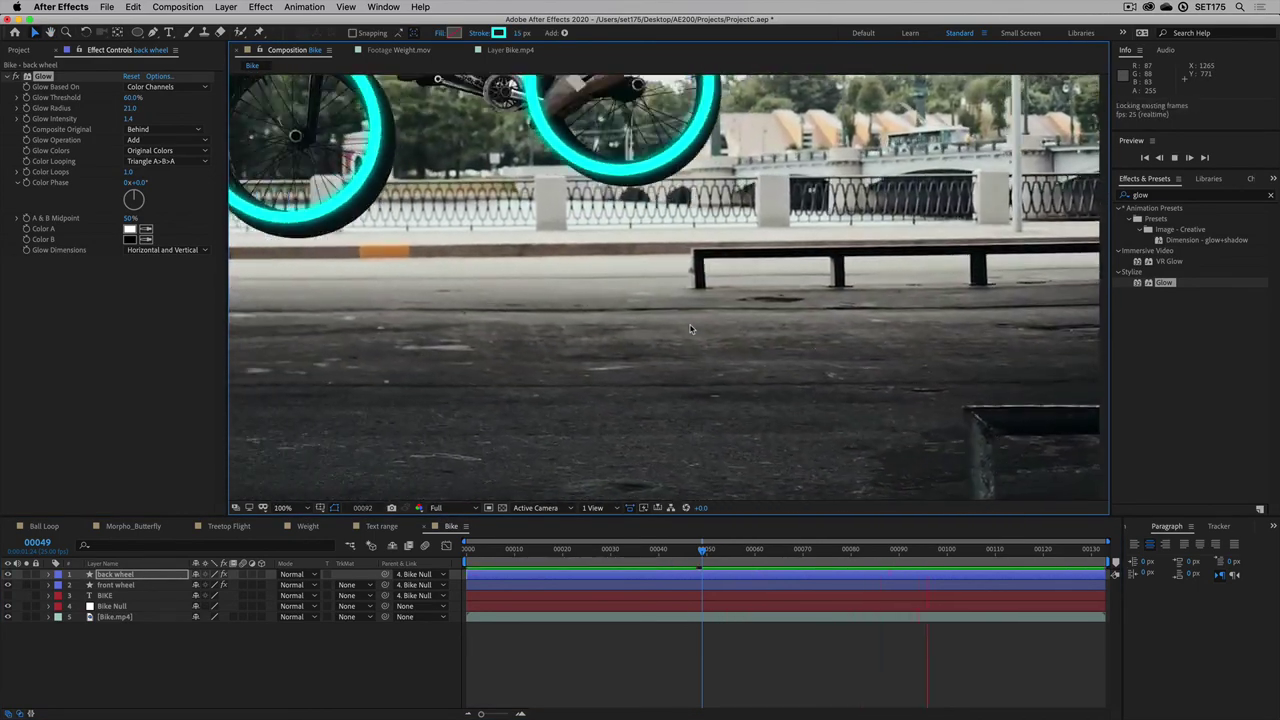
key(comma)
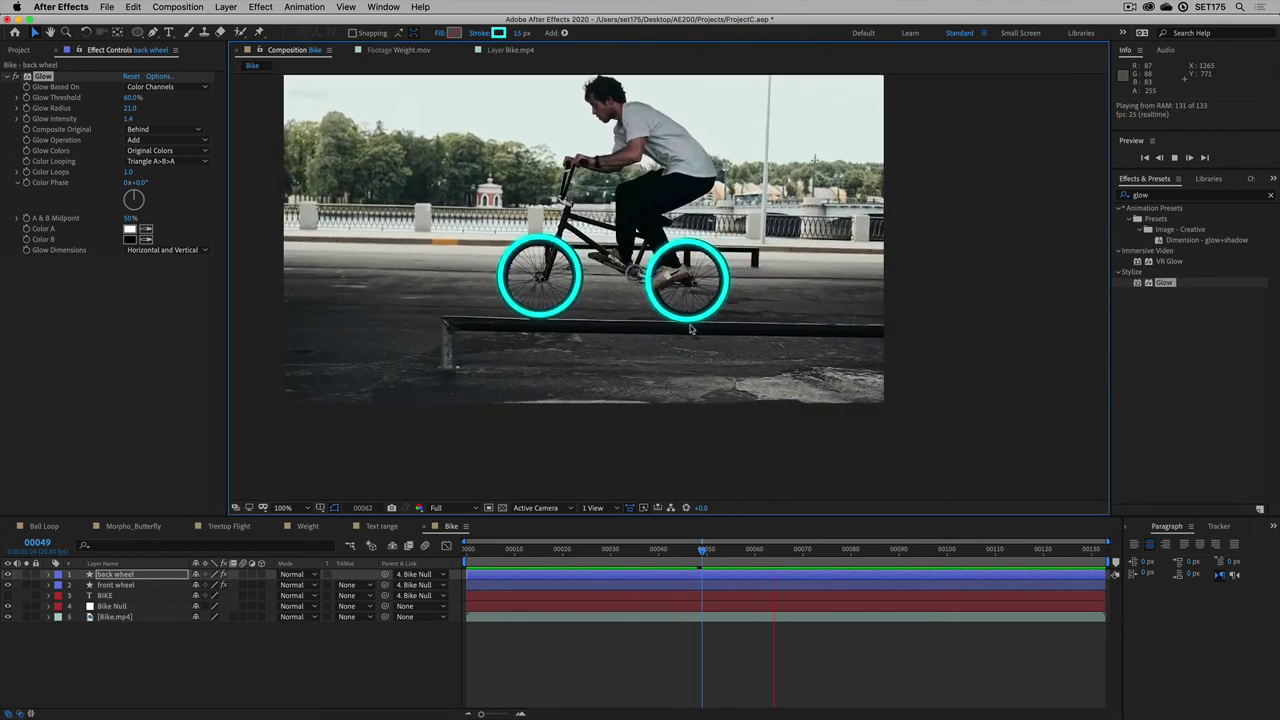
Step: Add Echo to the back wheel with 15 echoes and 0.80 decay, then preview
key(space)
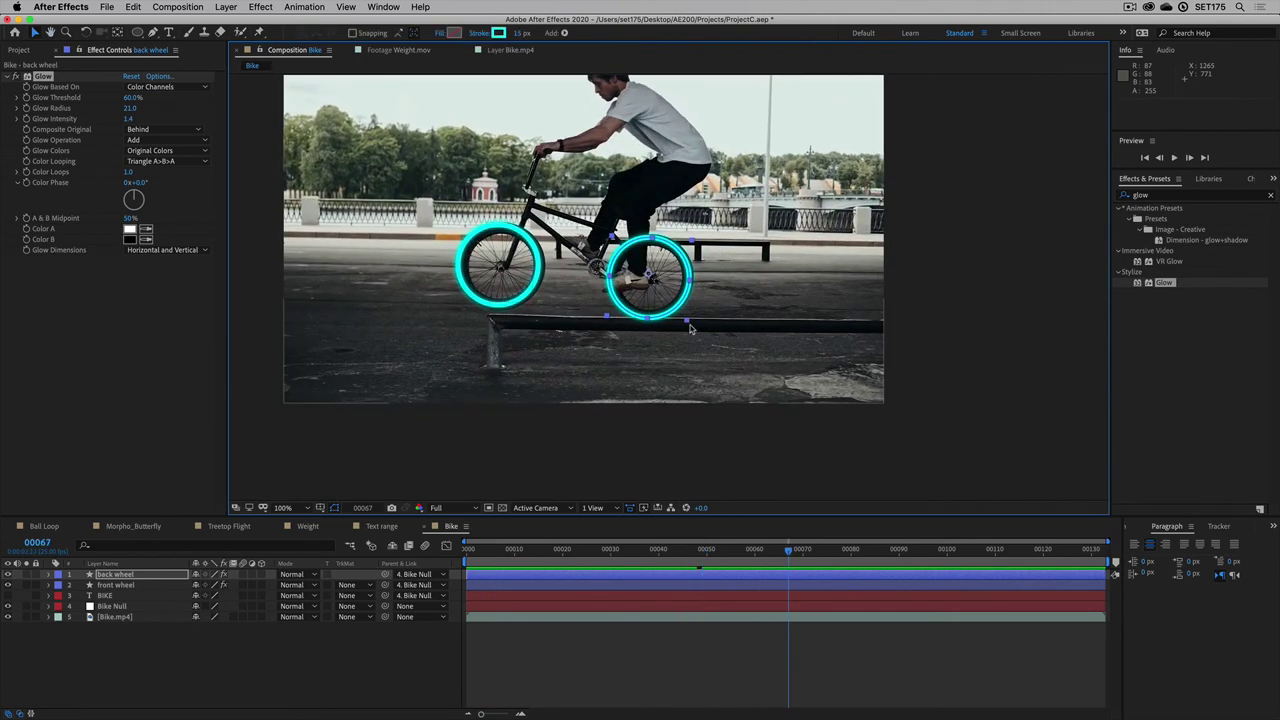
click(1150, 196)
text(echo)
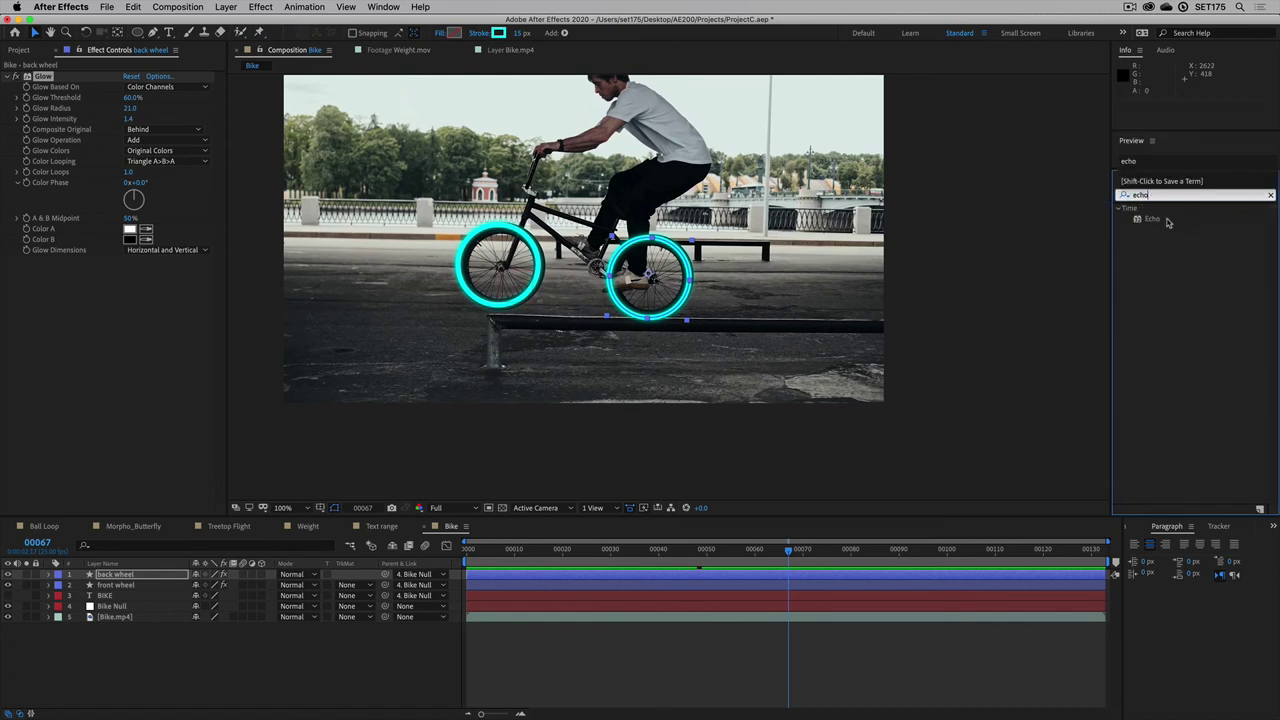
drag(1167, 222, 122, 577)
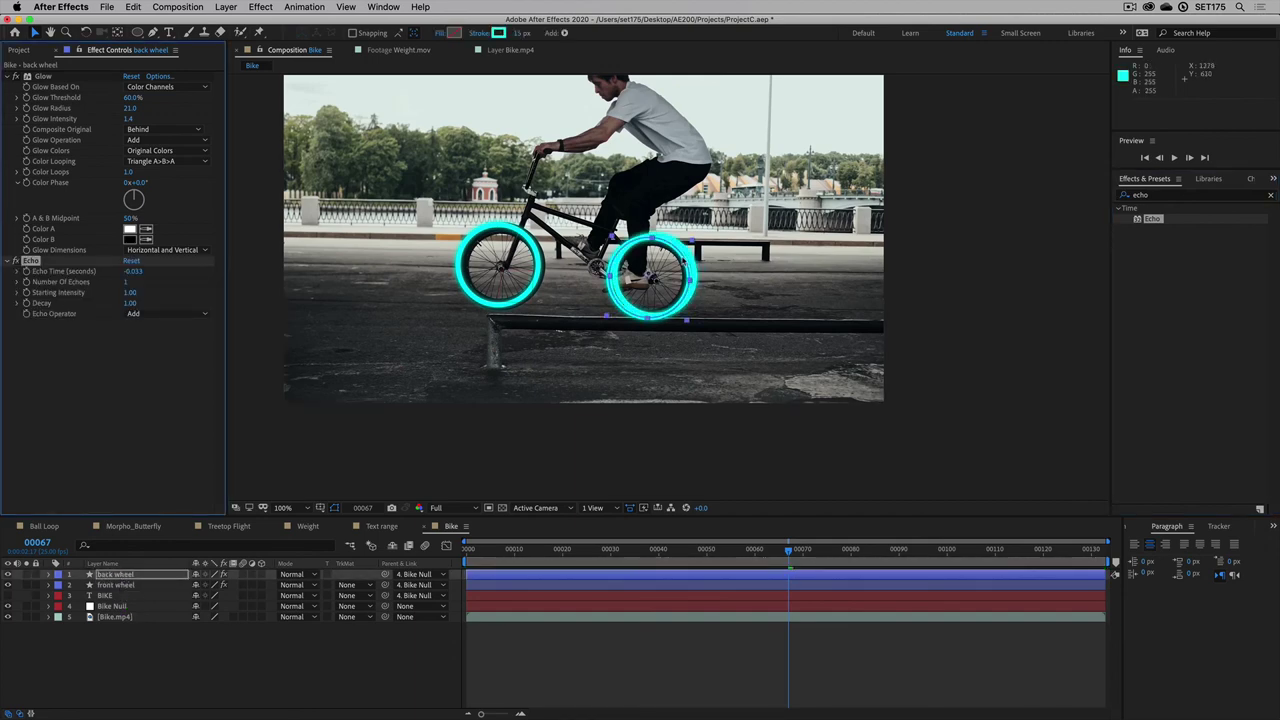
mouse_move(790, 549)
mouse_down()
mouse_move(720, 549)
mouse_move(779, 549)
mouse_up()
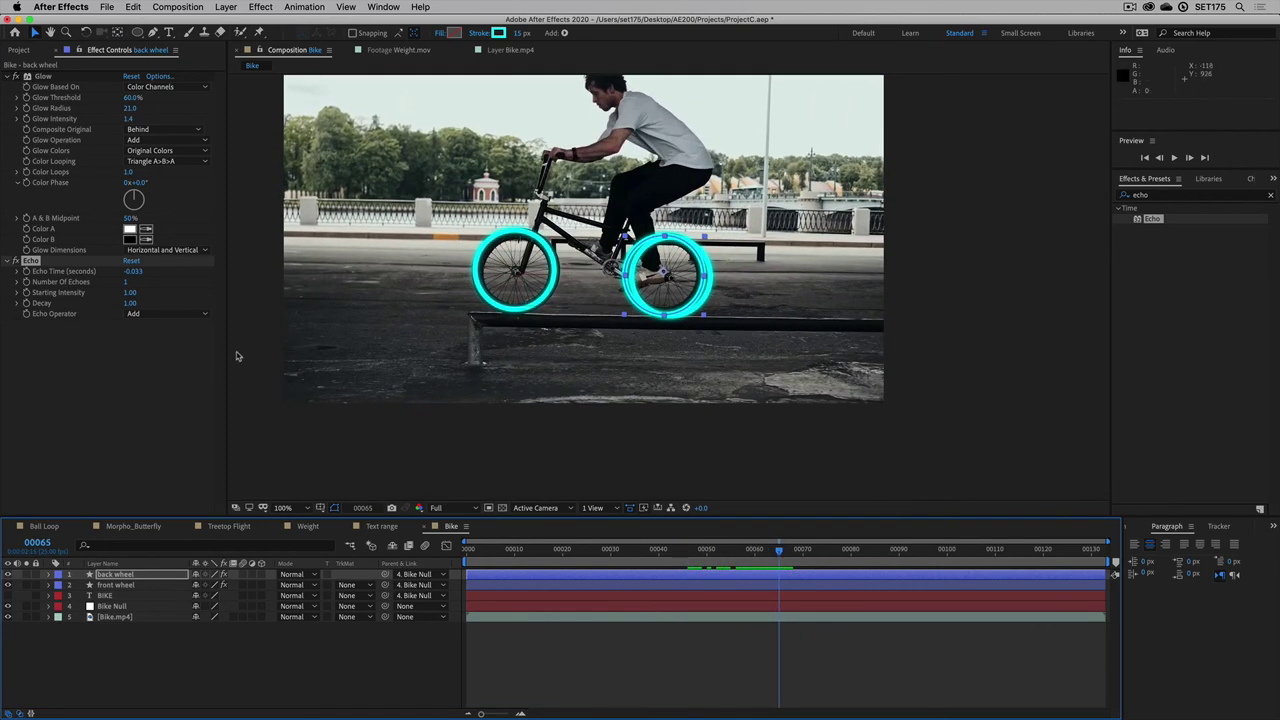
mouse_move(125, 287)
mouse_down()
mouse_move(165, 288)
mouse_move(145, 290)
mouse_up()
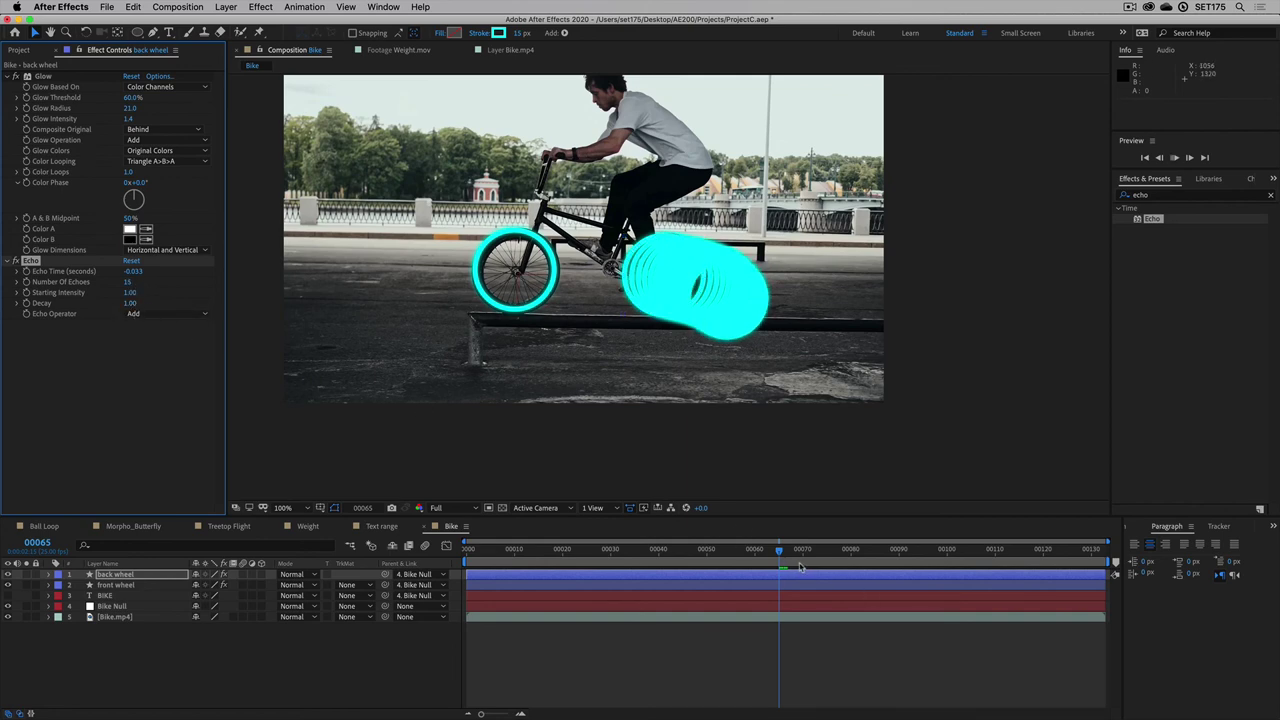
key(space)
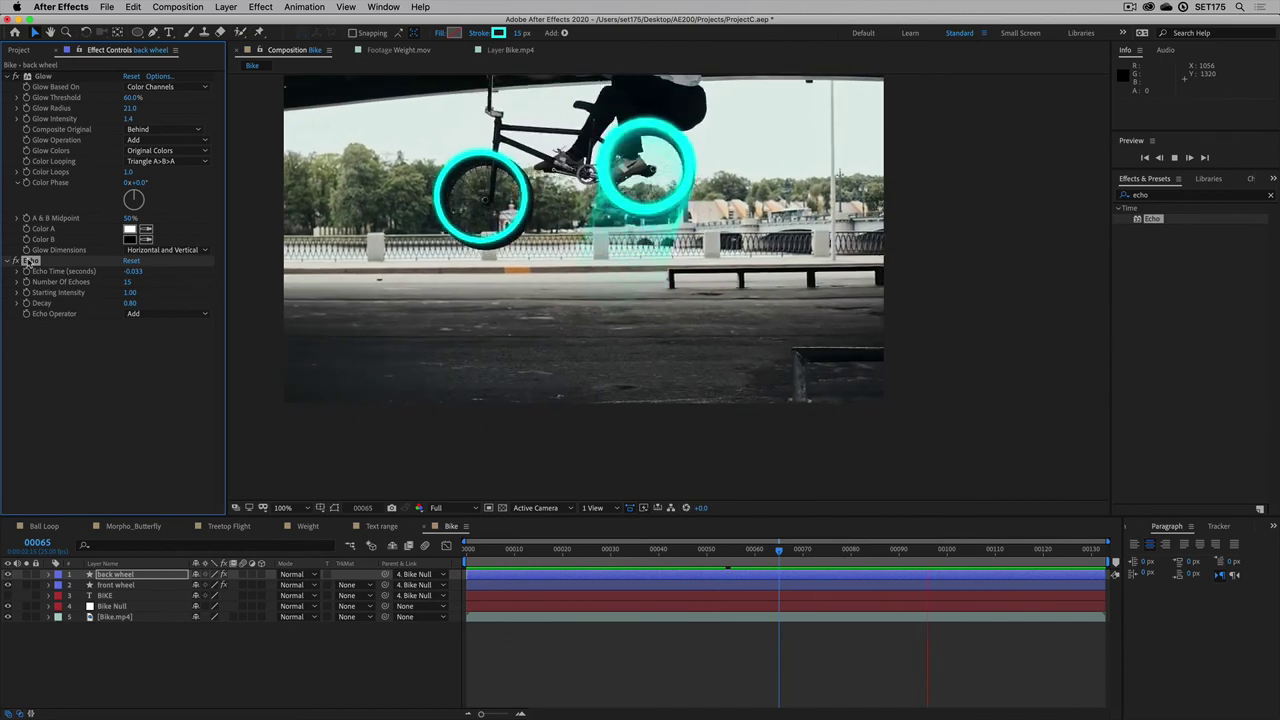
Step: Apply the same Echo effect to the front wheel circle
click(120, 586)
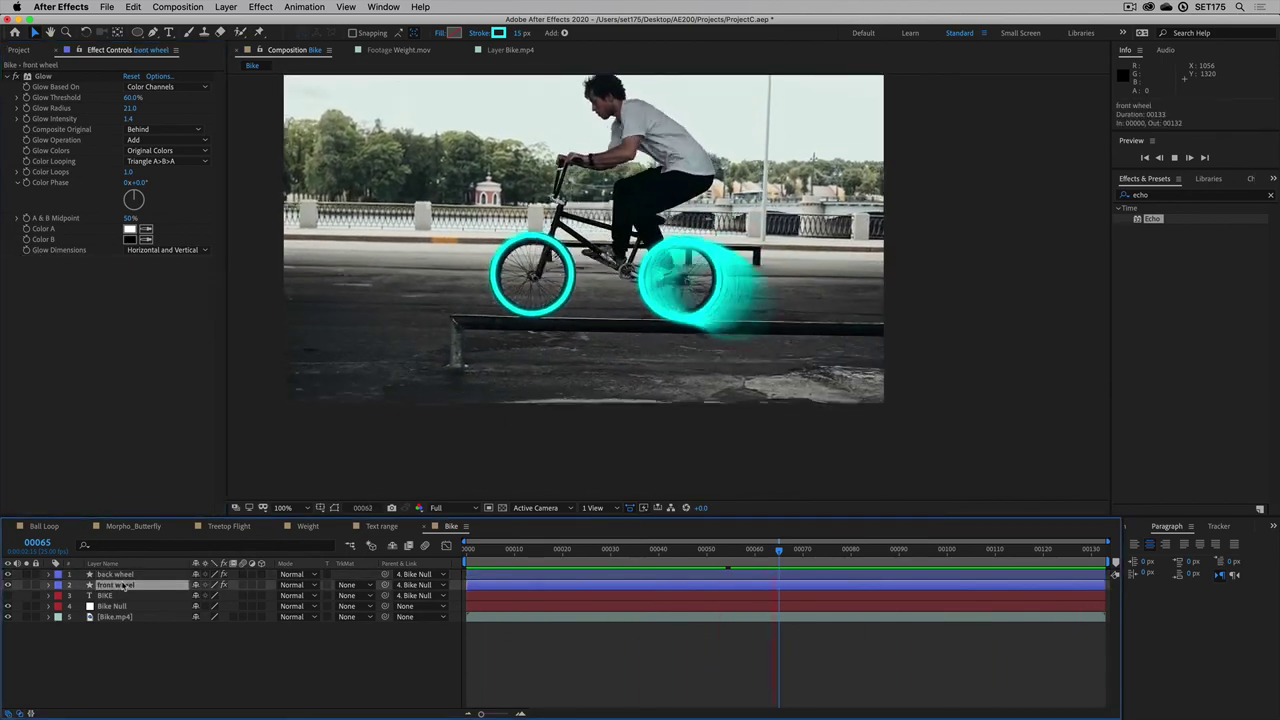
drag(122, 586, 122, 586)
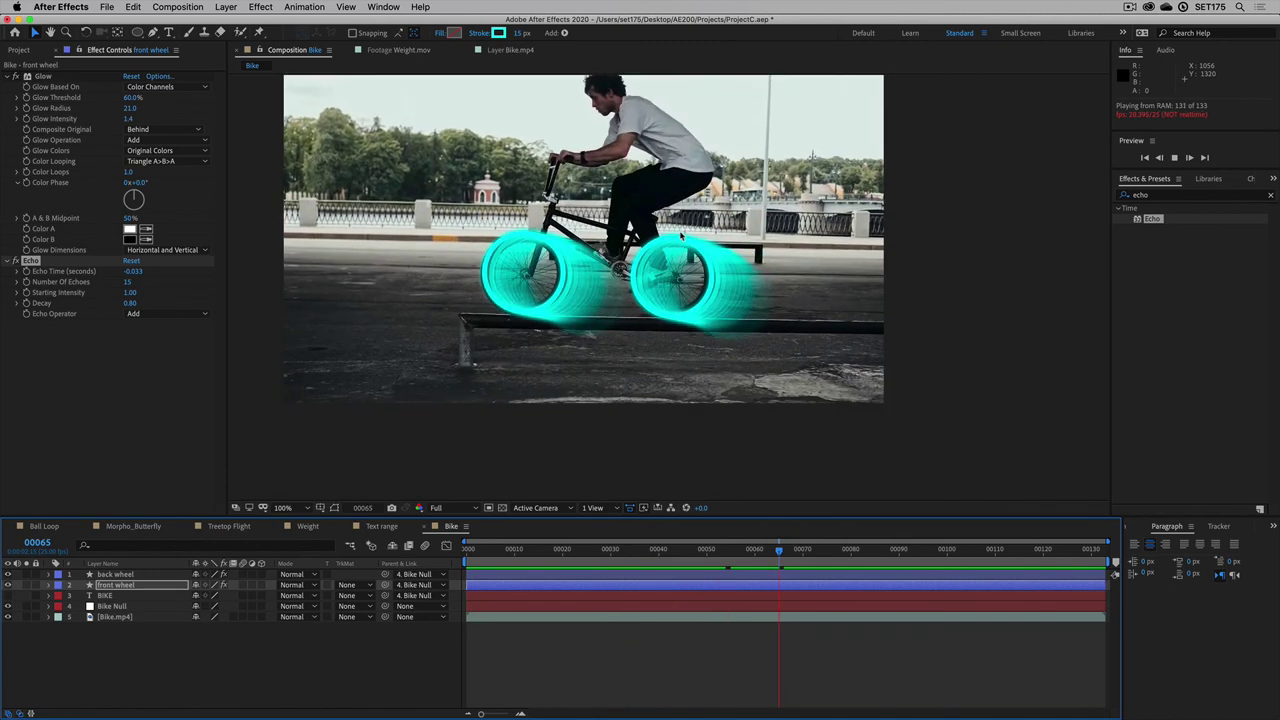
key(space)
drag(725, 549, 697, 552)
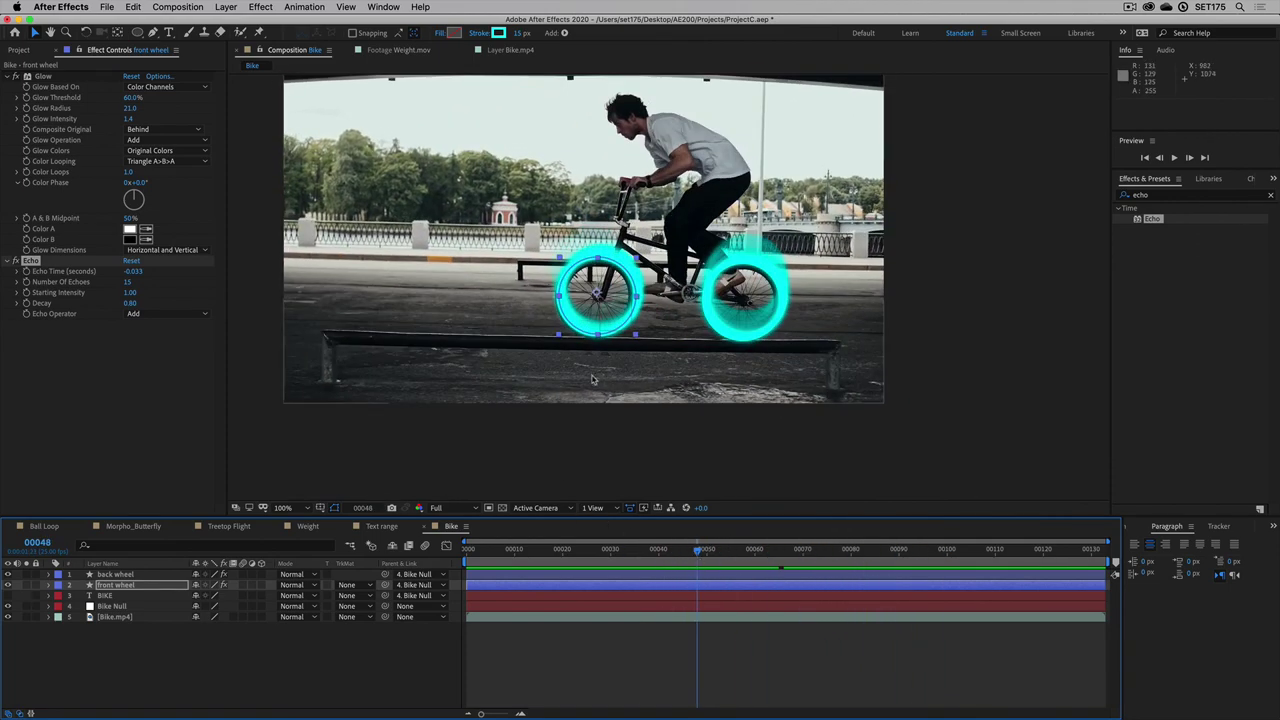